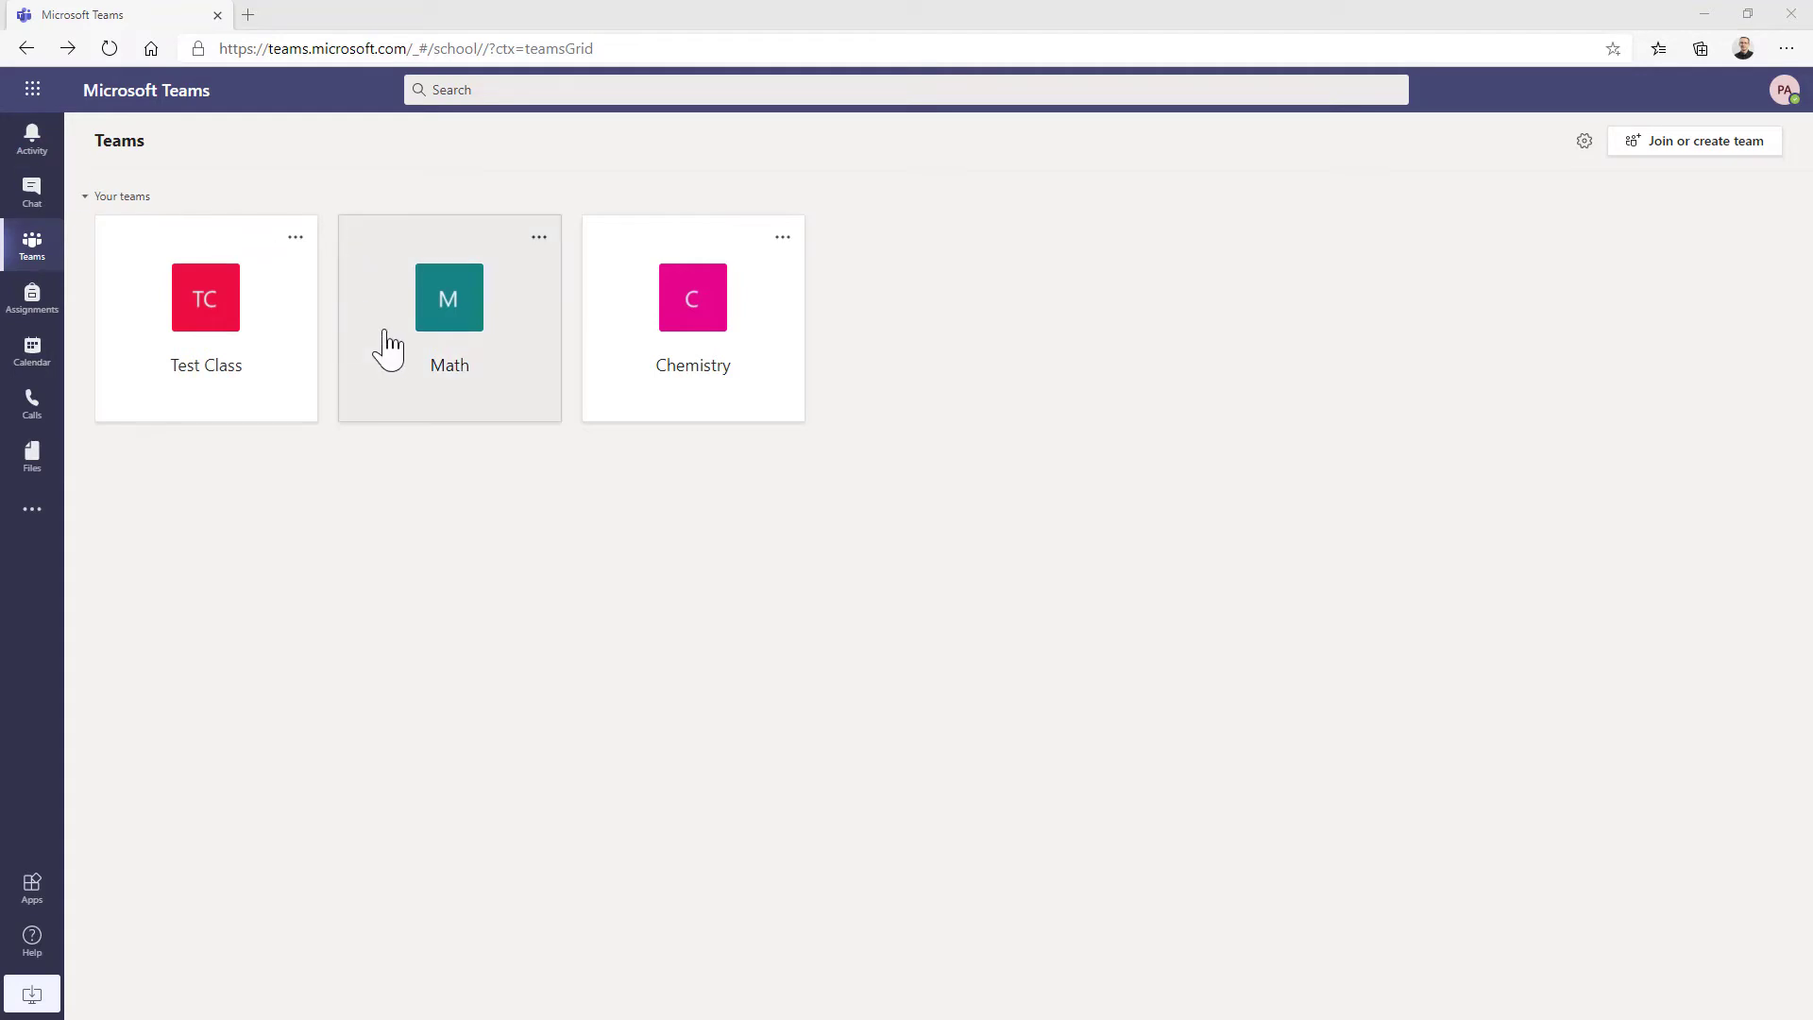
# Open the Math team's management settings and show the Team theme section.
pyautogui.click(433, 371)
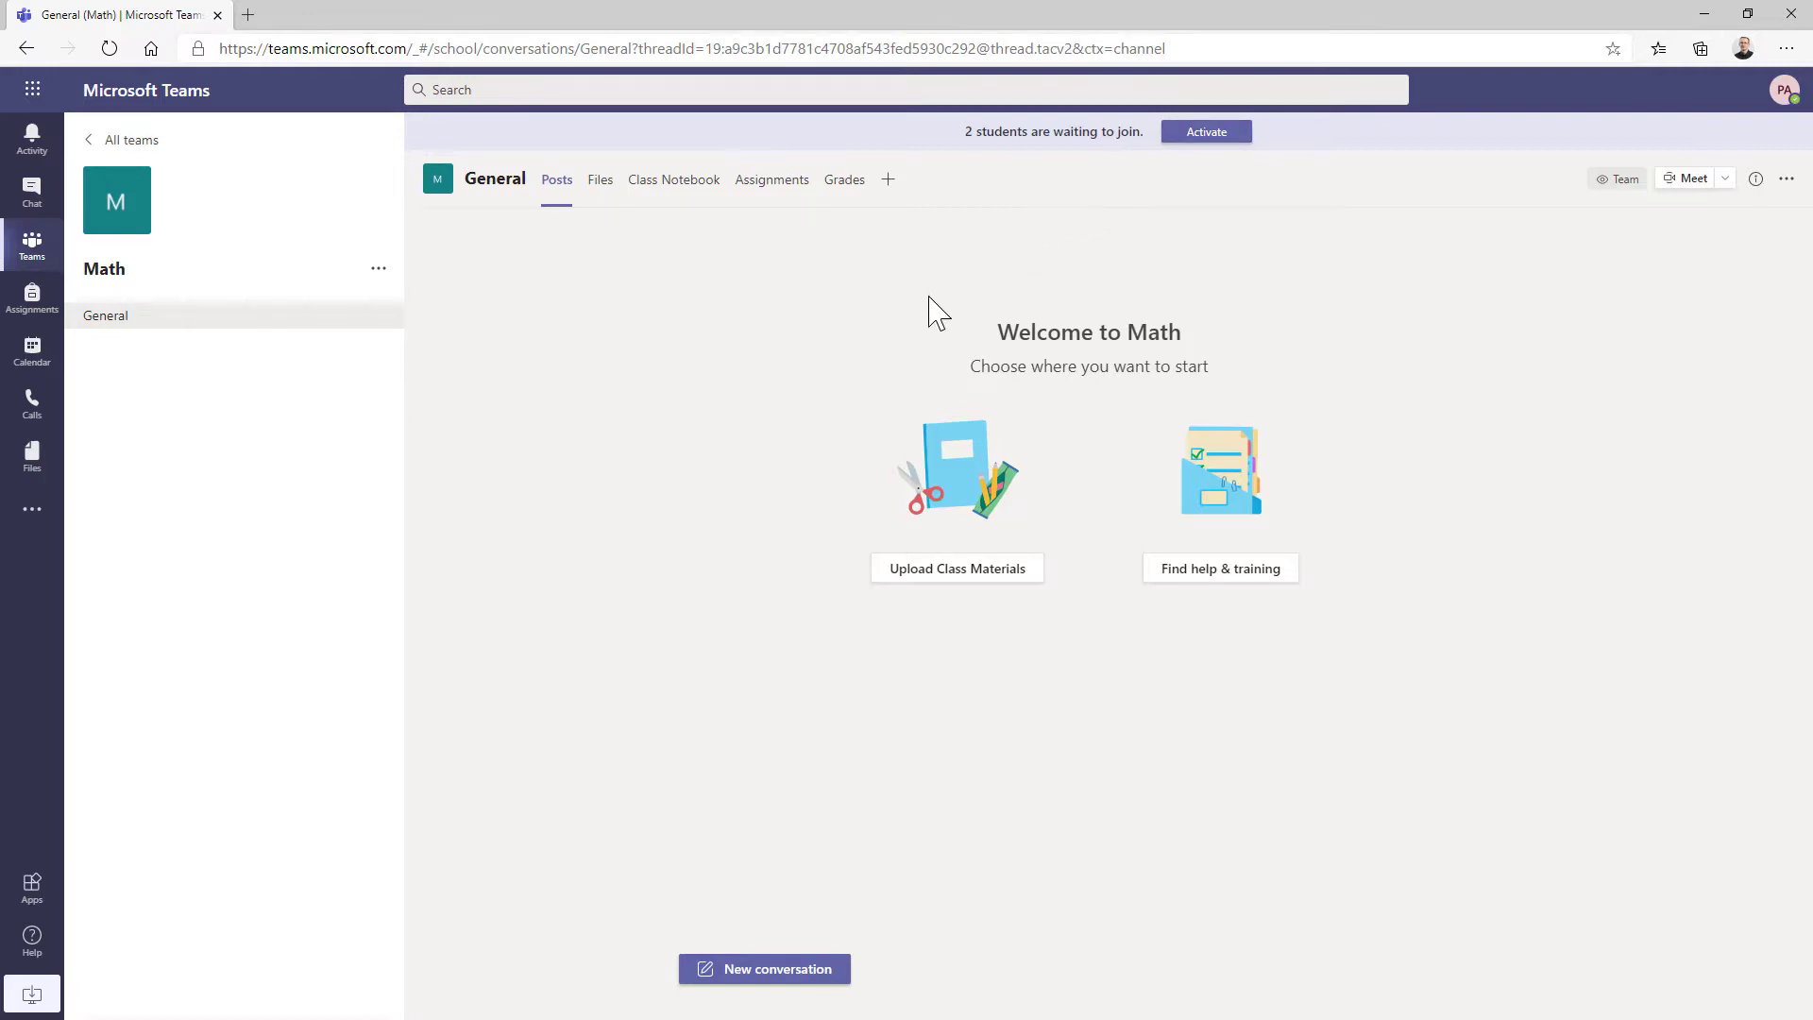
pyautogui.click(383, 274)
pyautogui.click(427, 302)
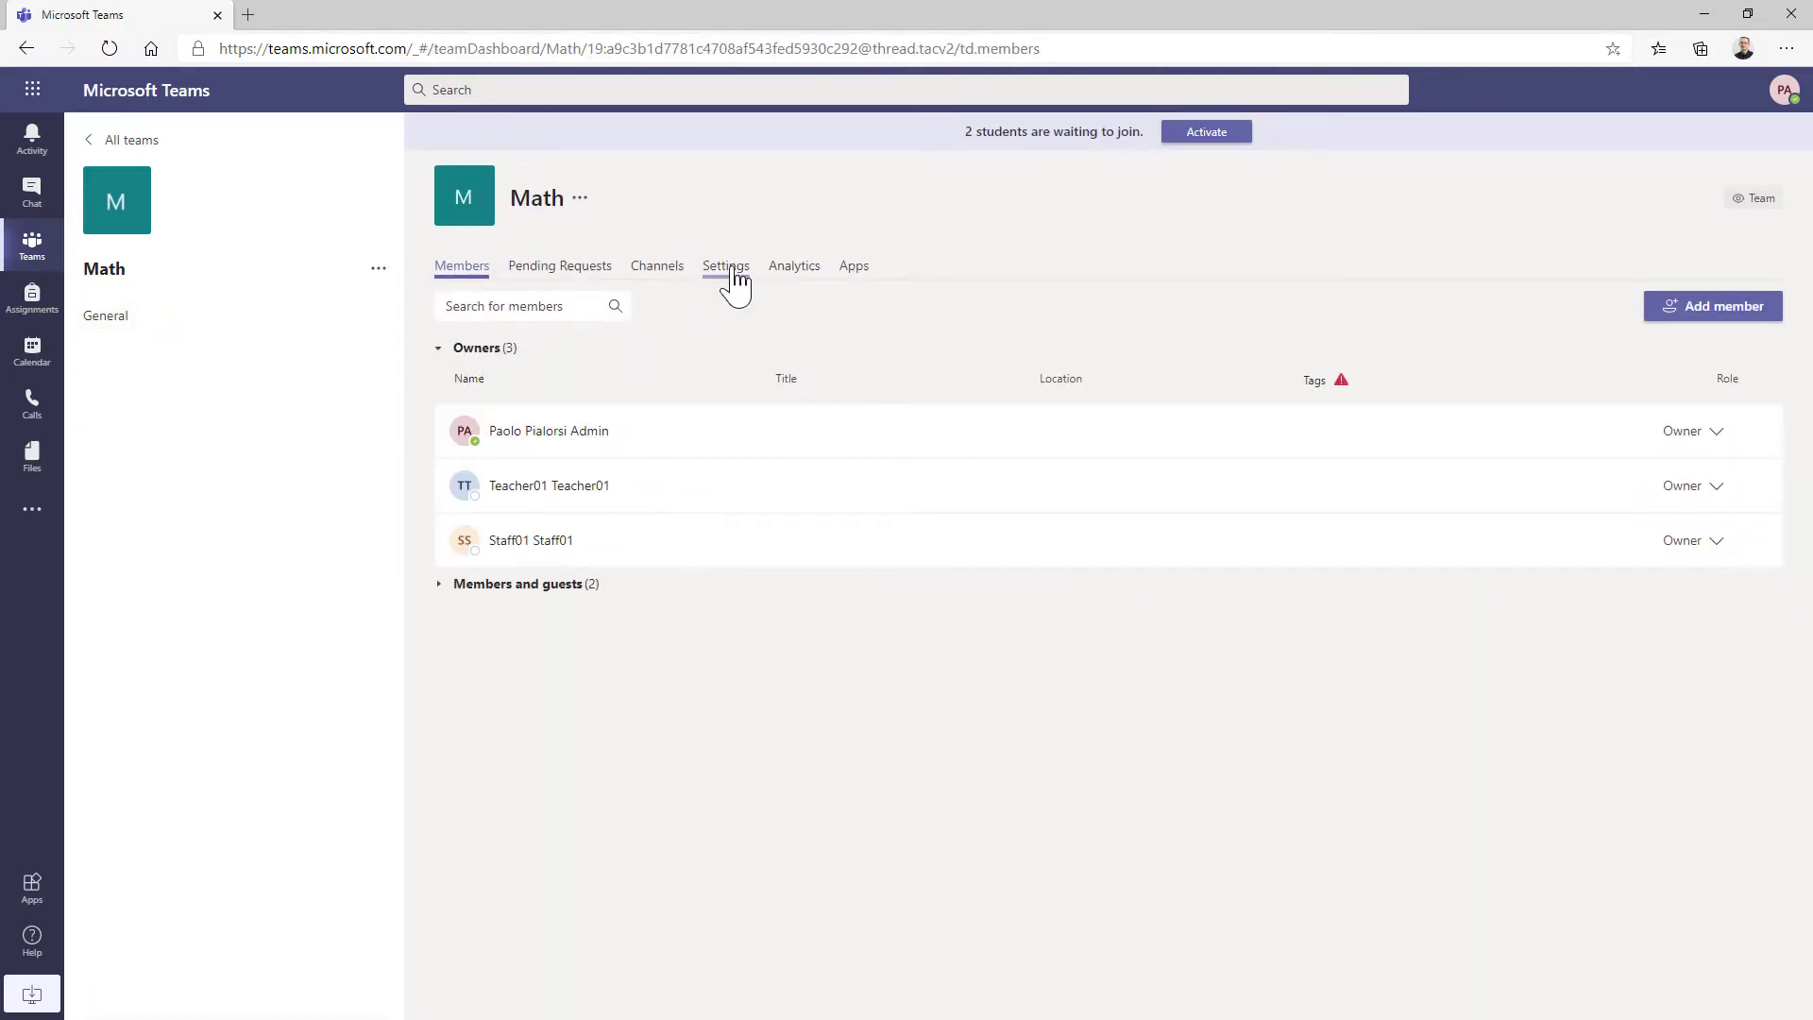
pyautogui.click(725, 267)
pyautogui.click(529, 321)
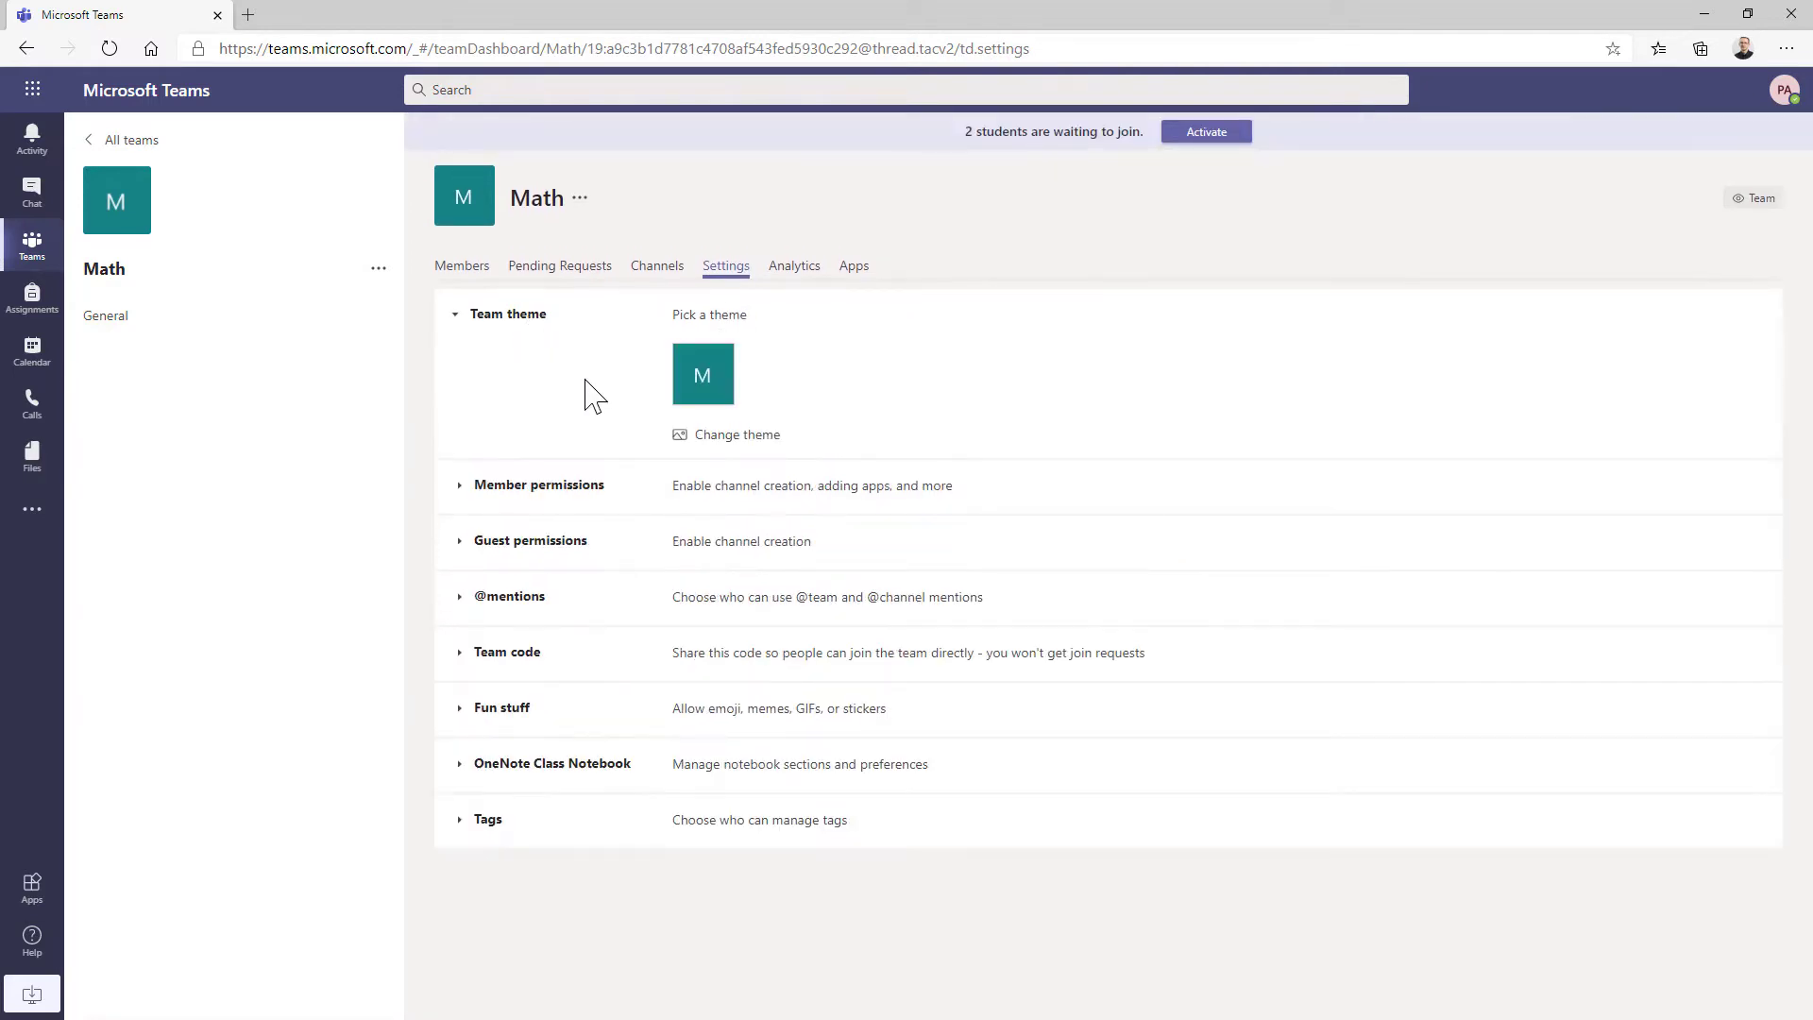
# Change the Math class avatar to the line chart with the rising arrow and update the class details.
pyautogui.click(710, 440)
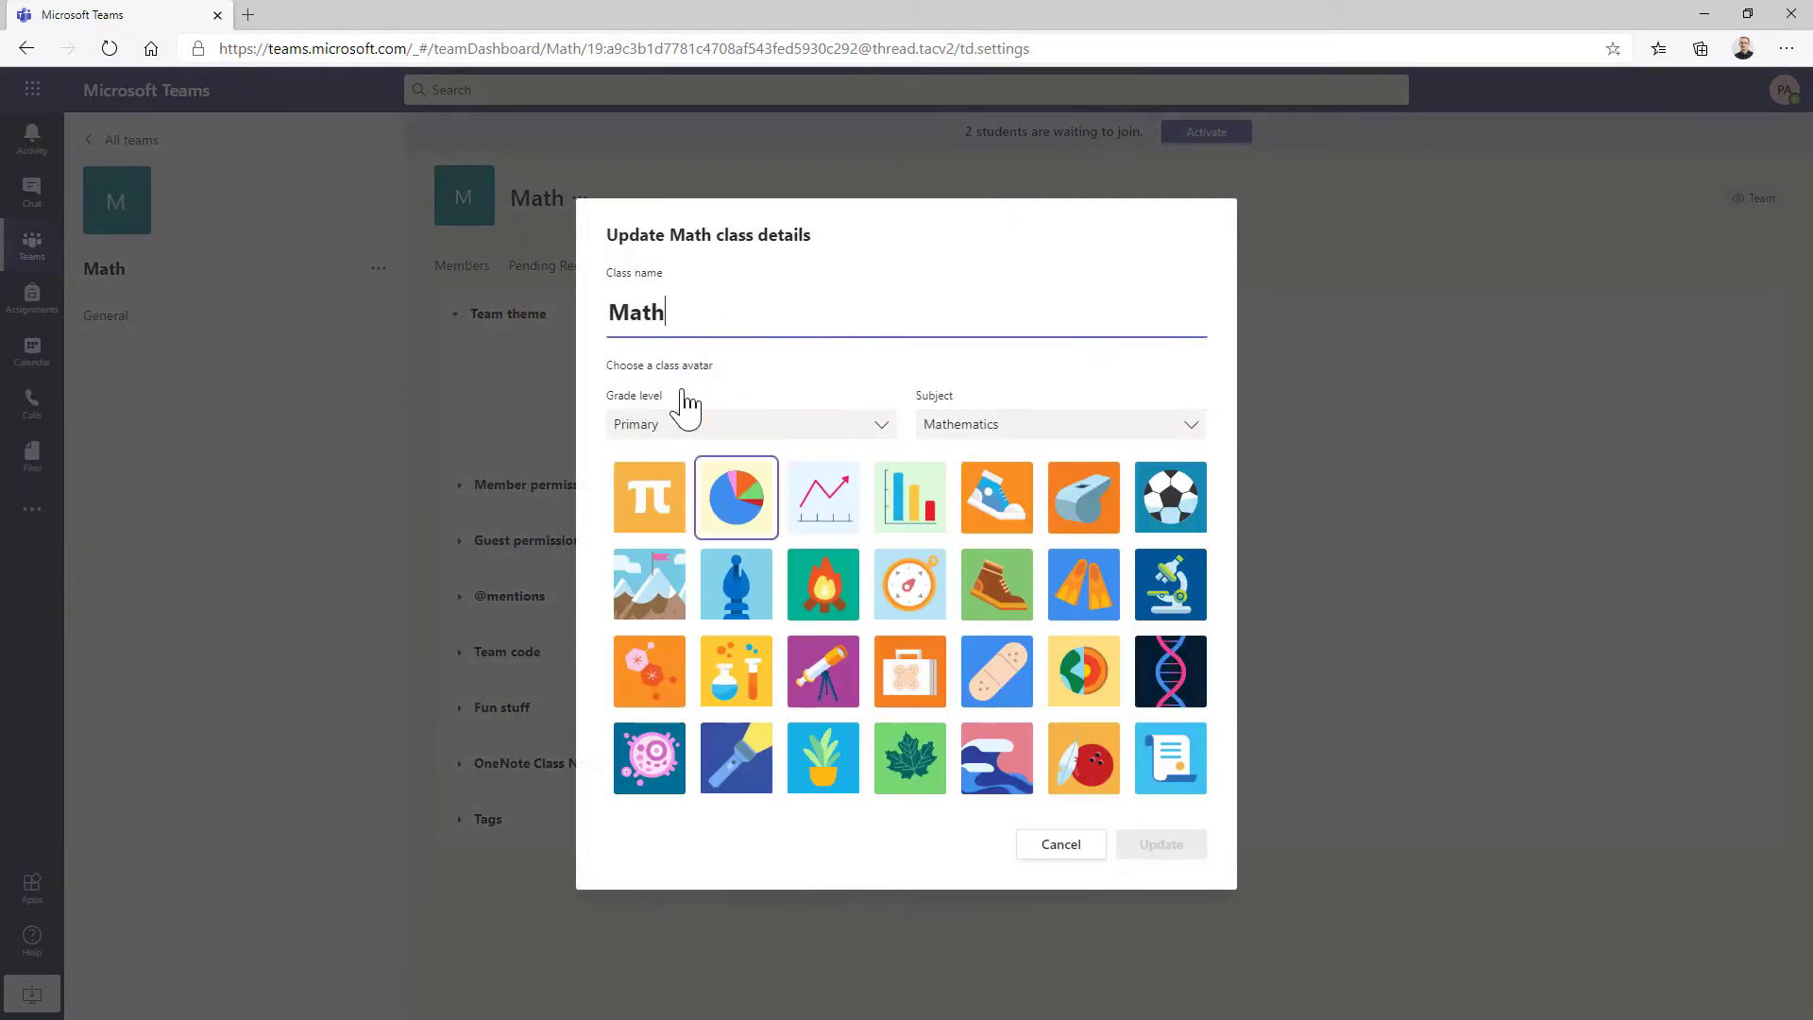
pyautogui.scroll(-5, 853, 624)
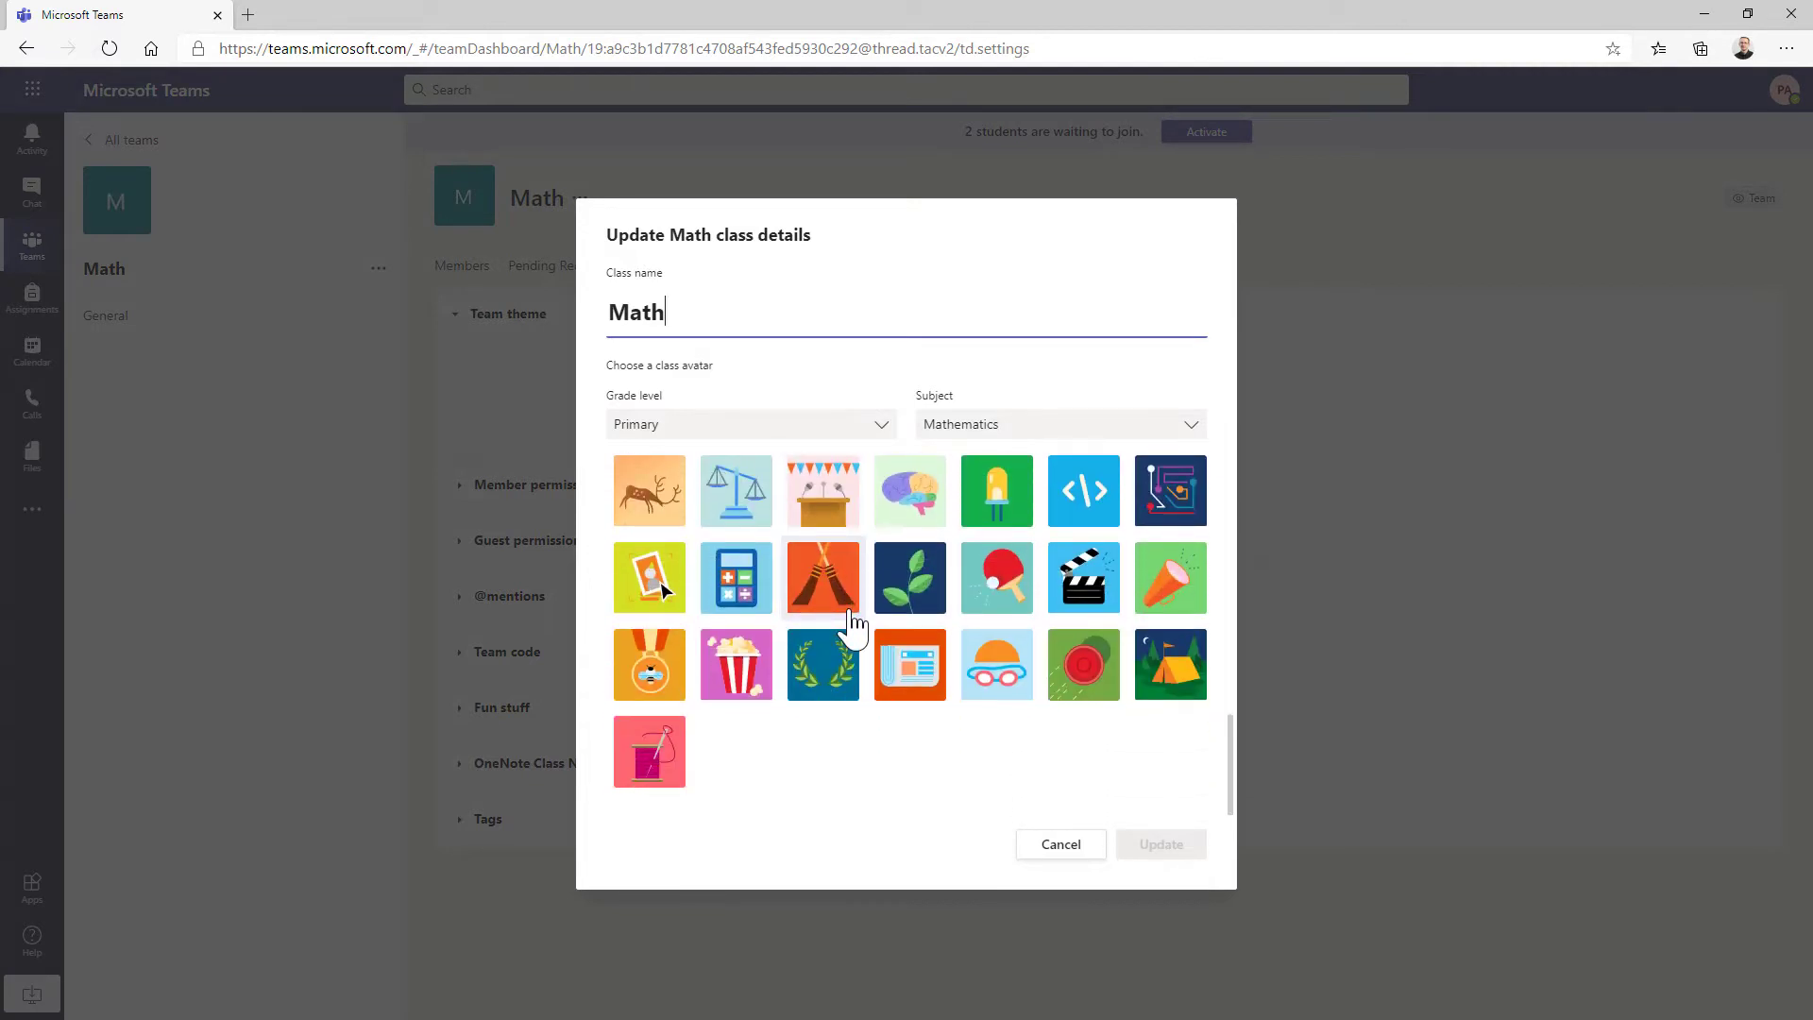
pyautogui.scroll(5, 853, 624)
pyautogui.scroll(1, 841, 619)
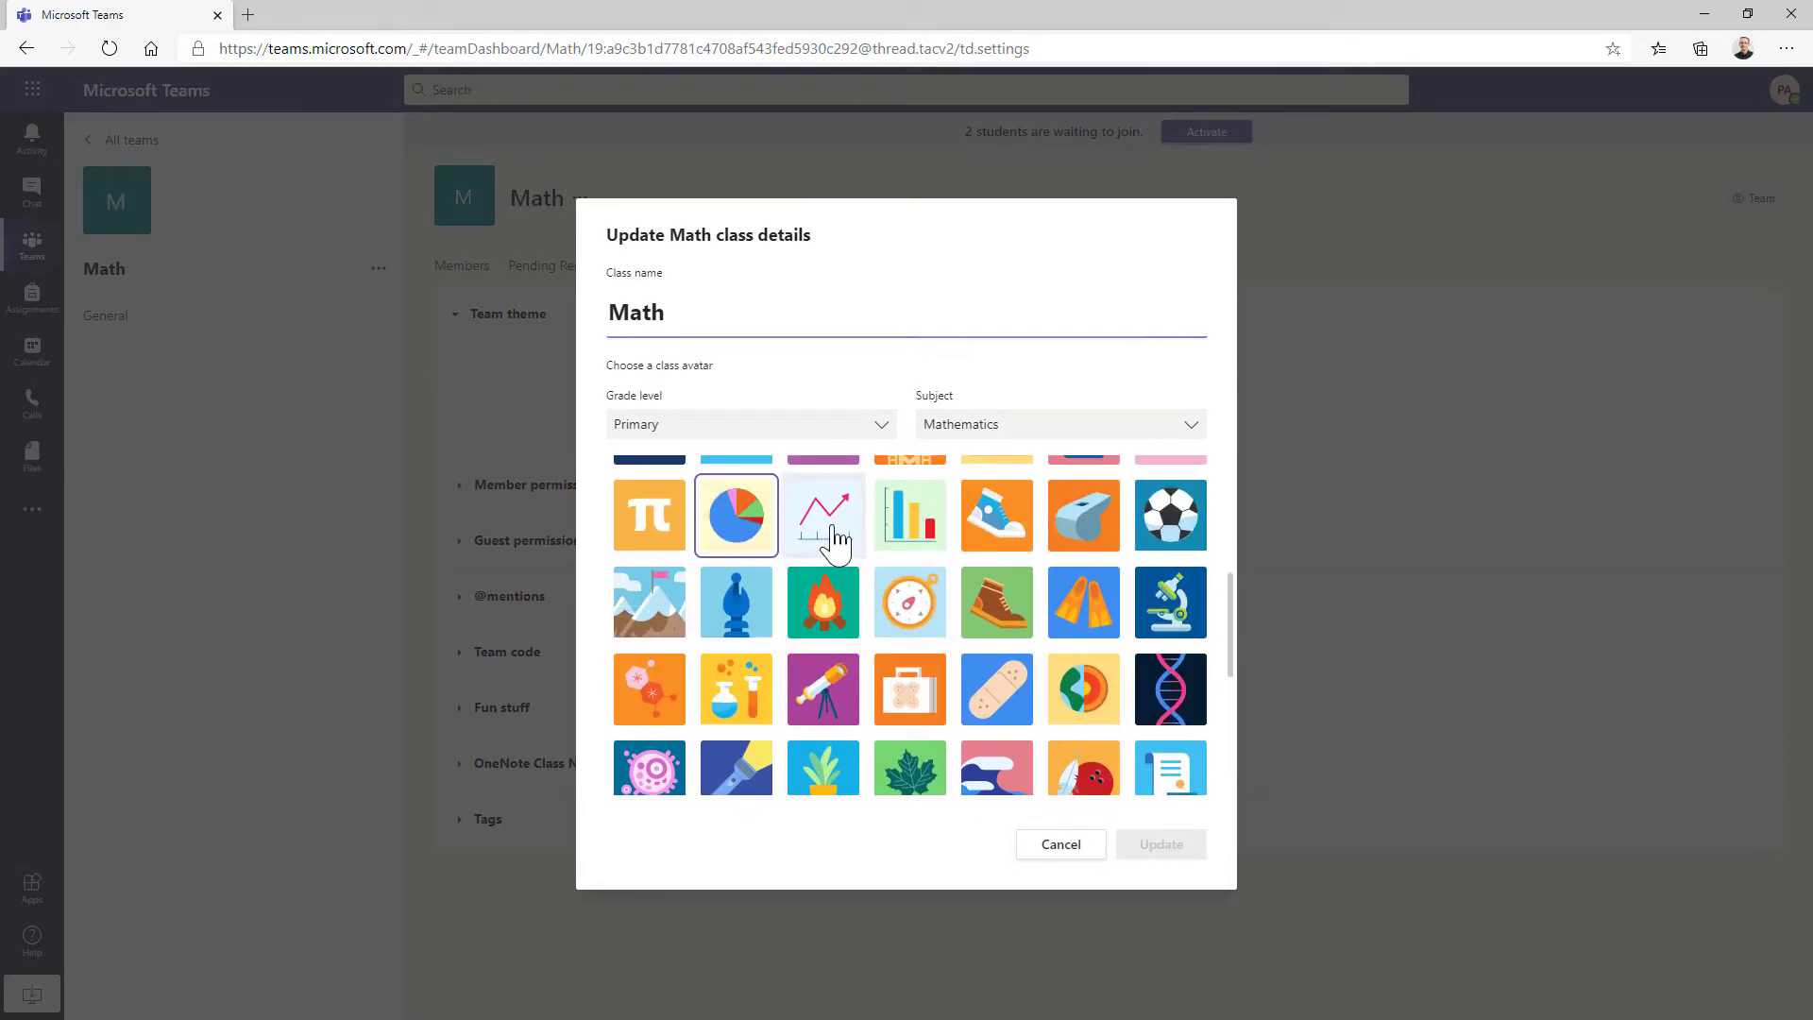
pyautogui.click(1163, 847)
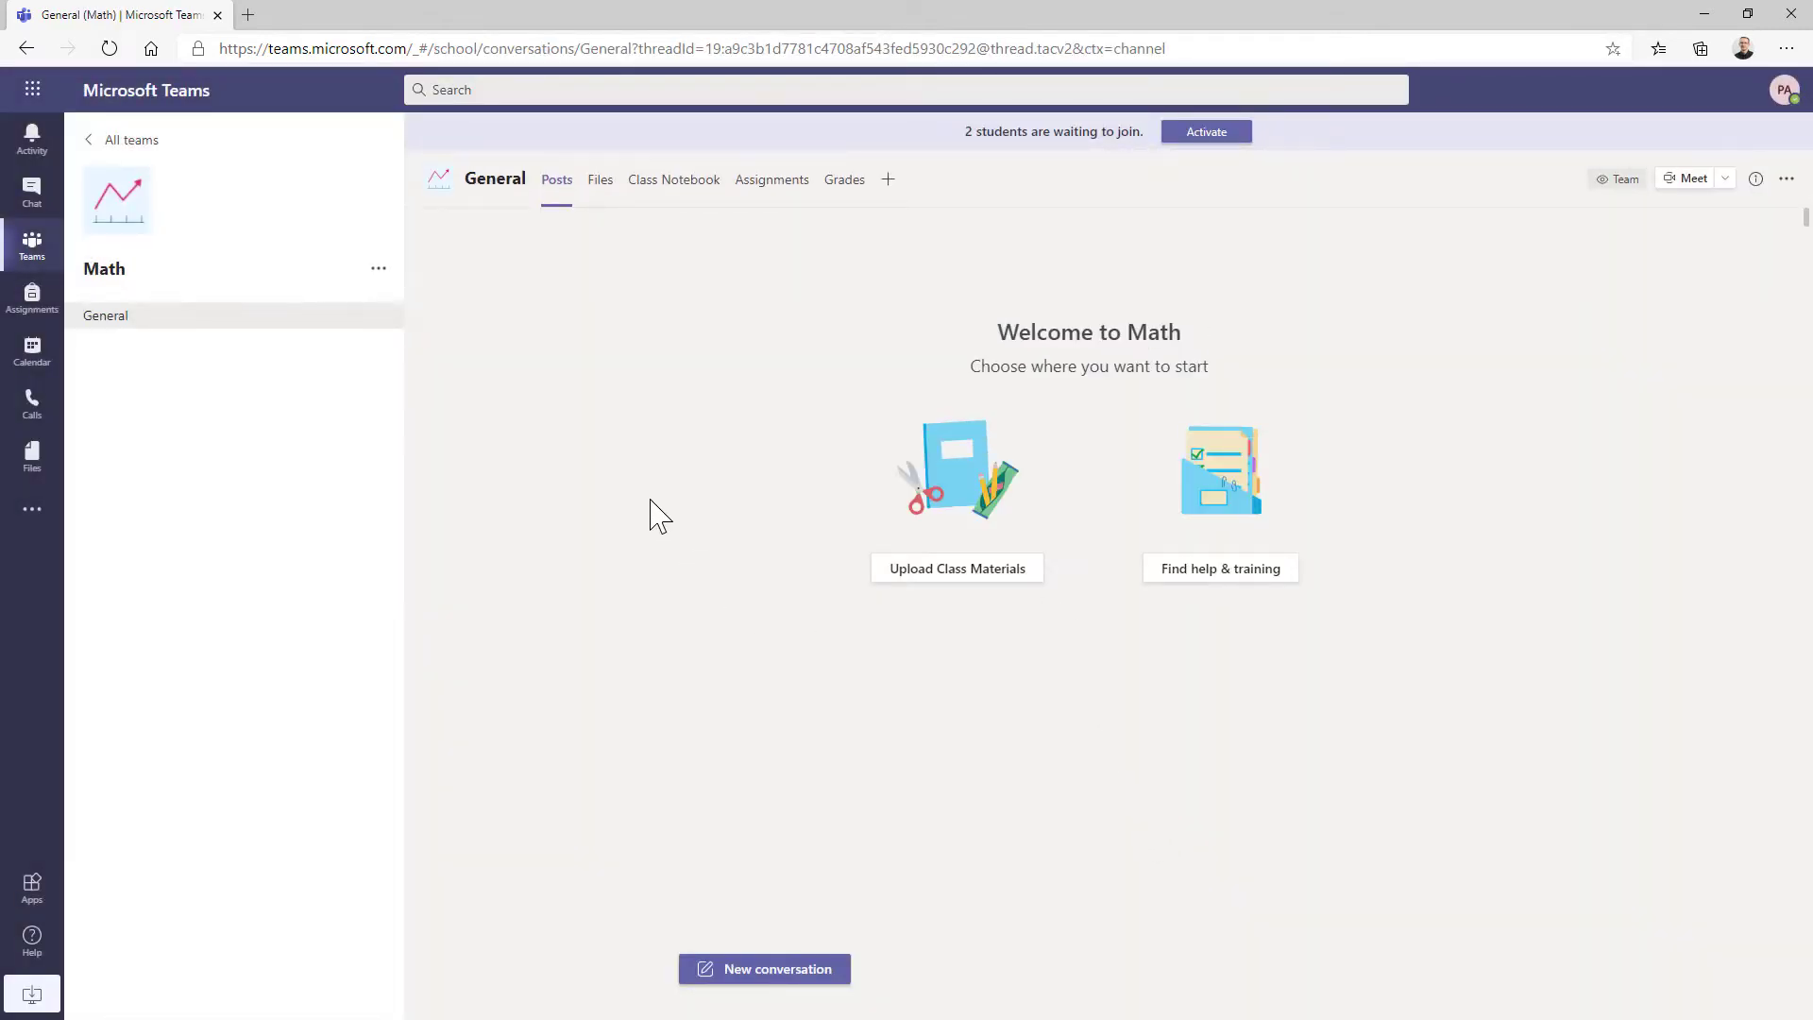
# View the Math team's Class Notebook page, set up Assignments for first use and start a new assignment.
pyautogui.click(688, 186)
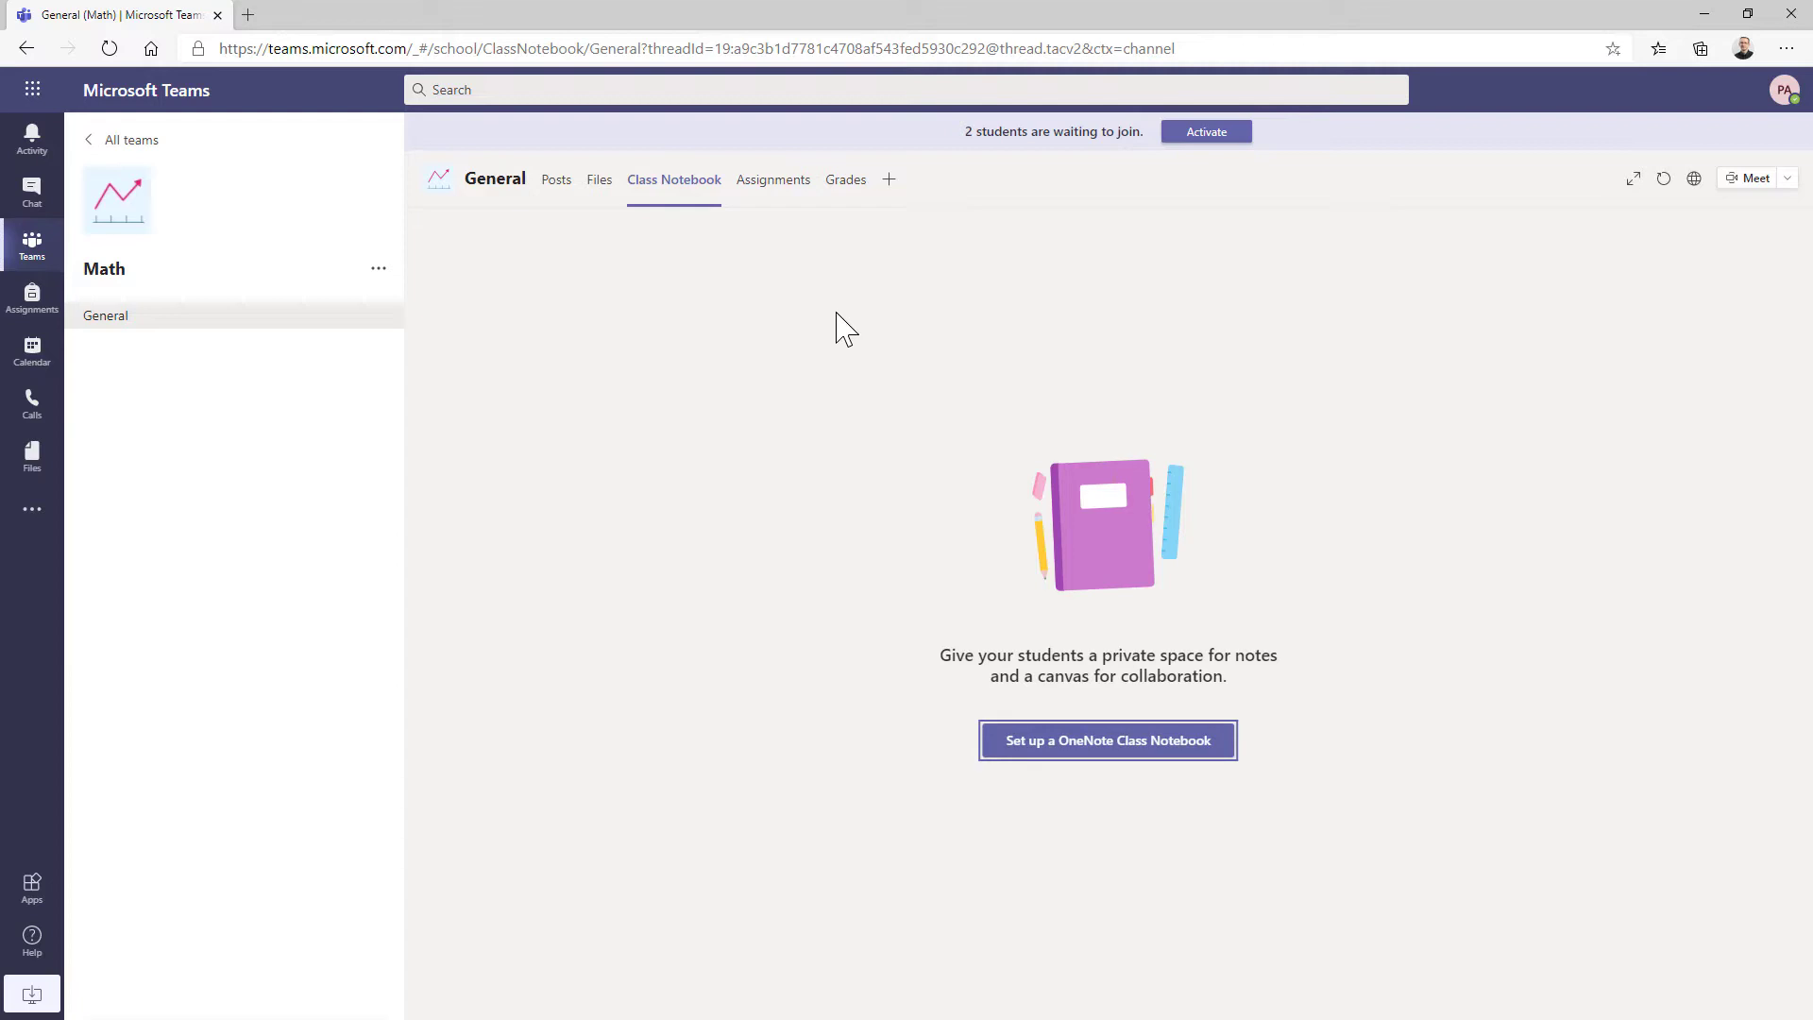
pyautogui.click(779, 204)
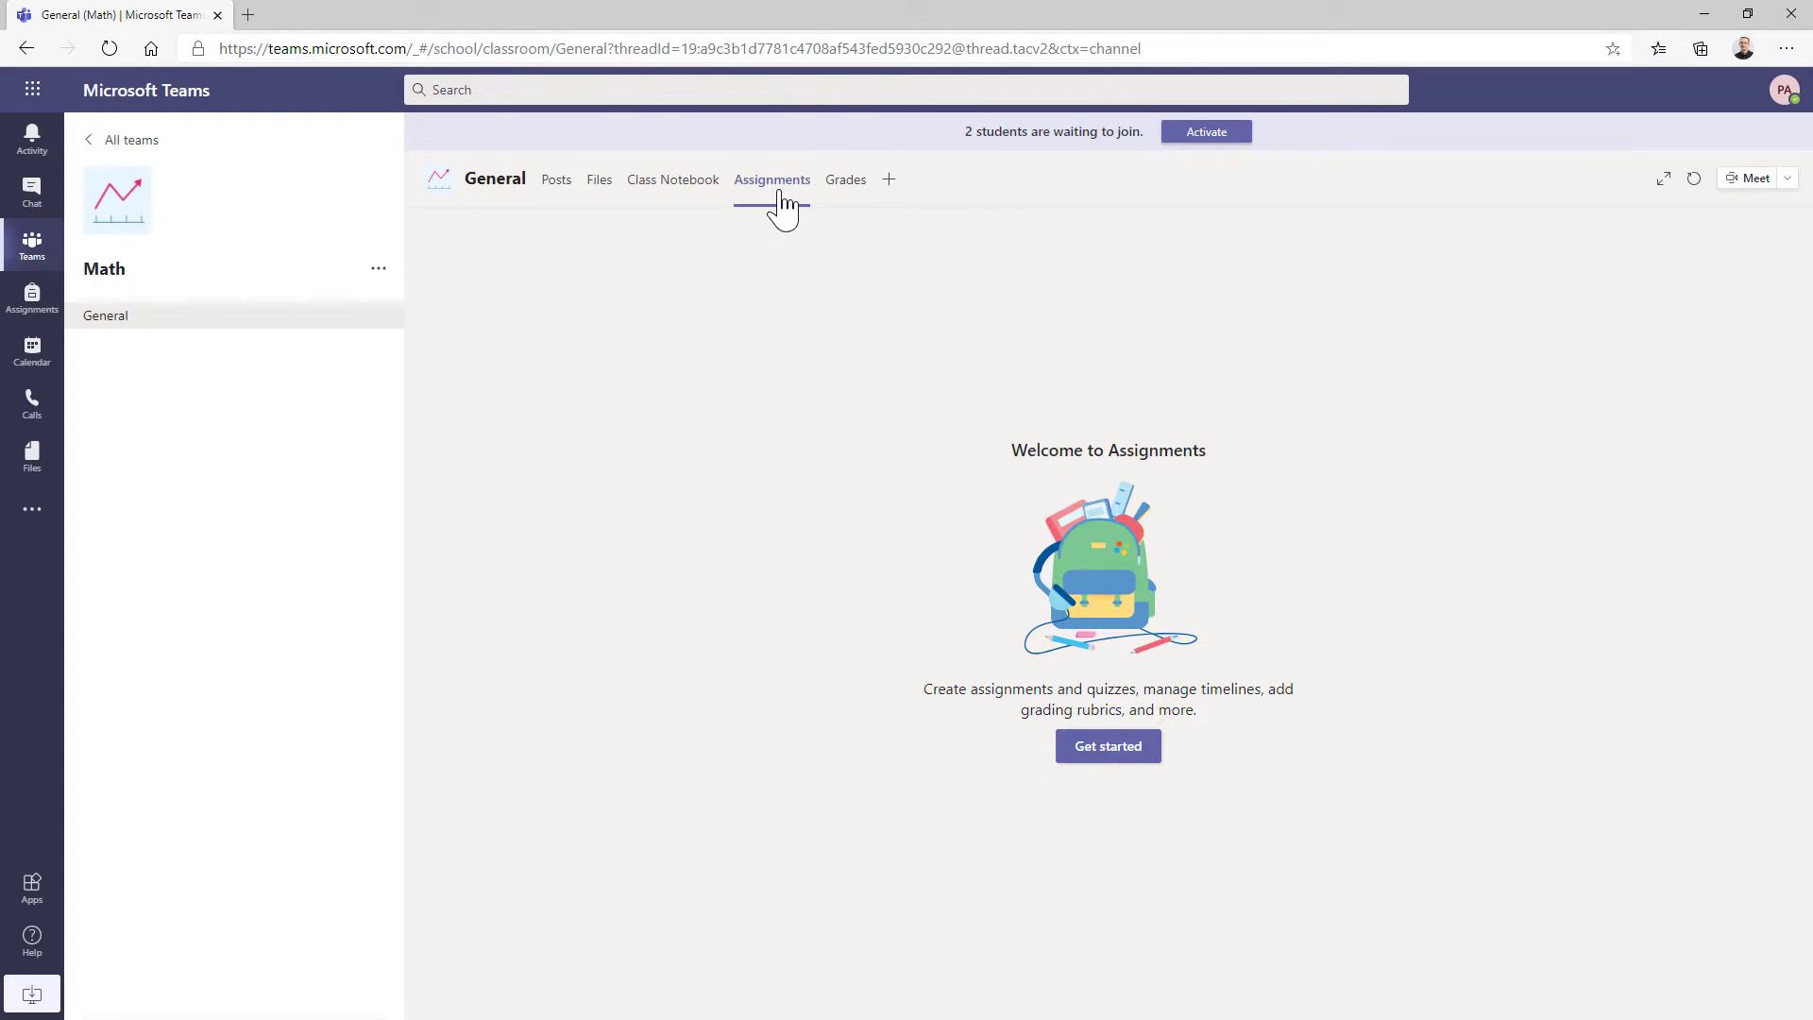
pyautogui.click(1103, 754)
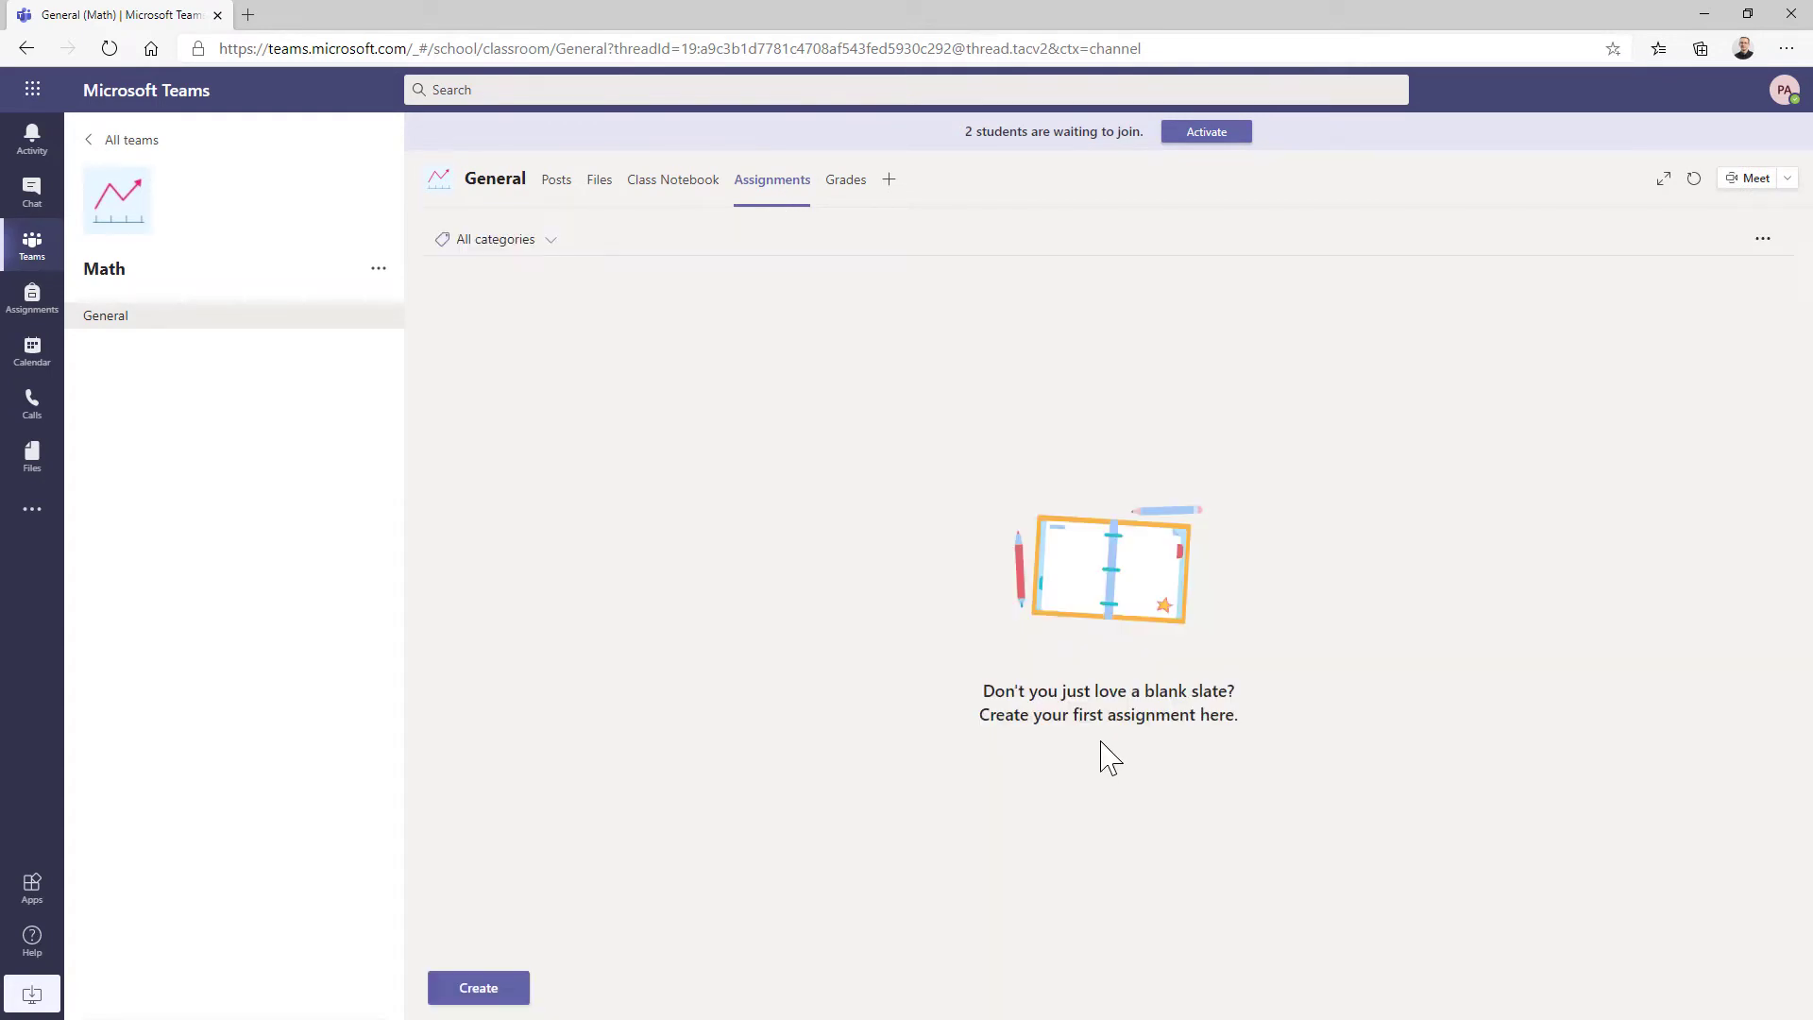
pyautogui.click(507, 991)
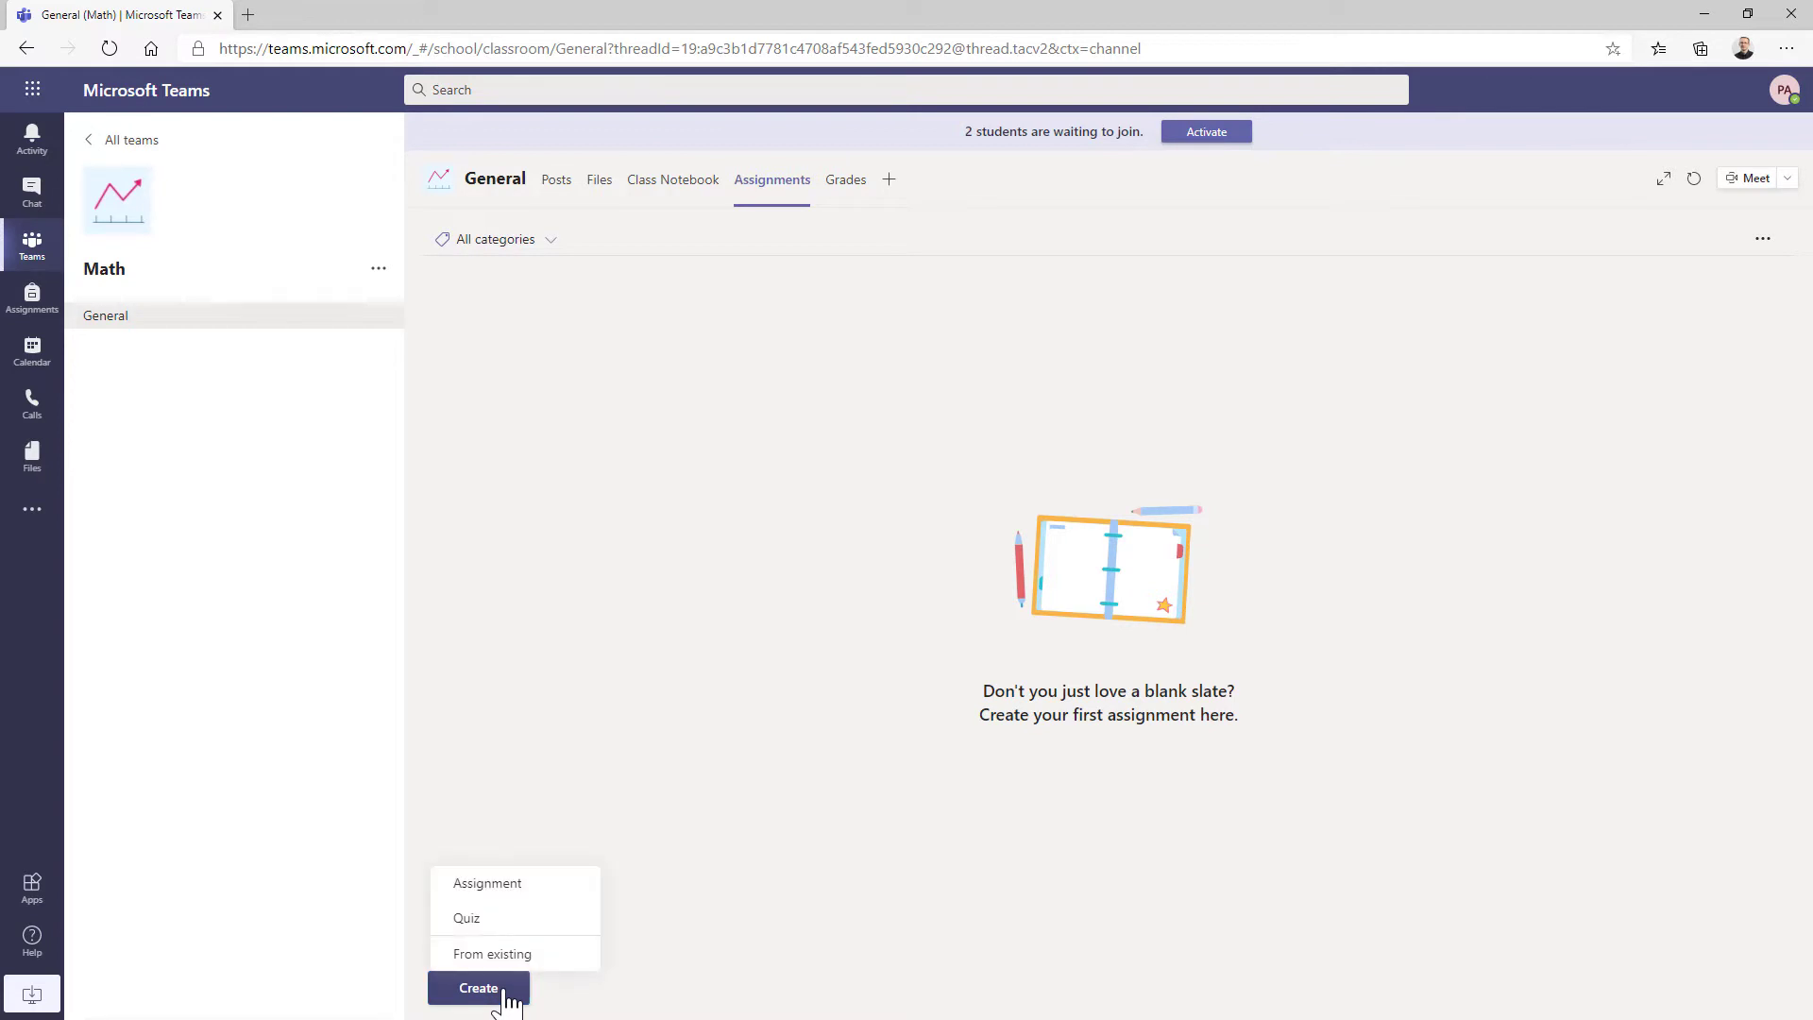
pyautogui.click(496, 886)
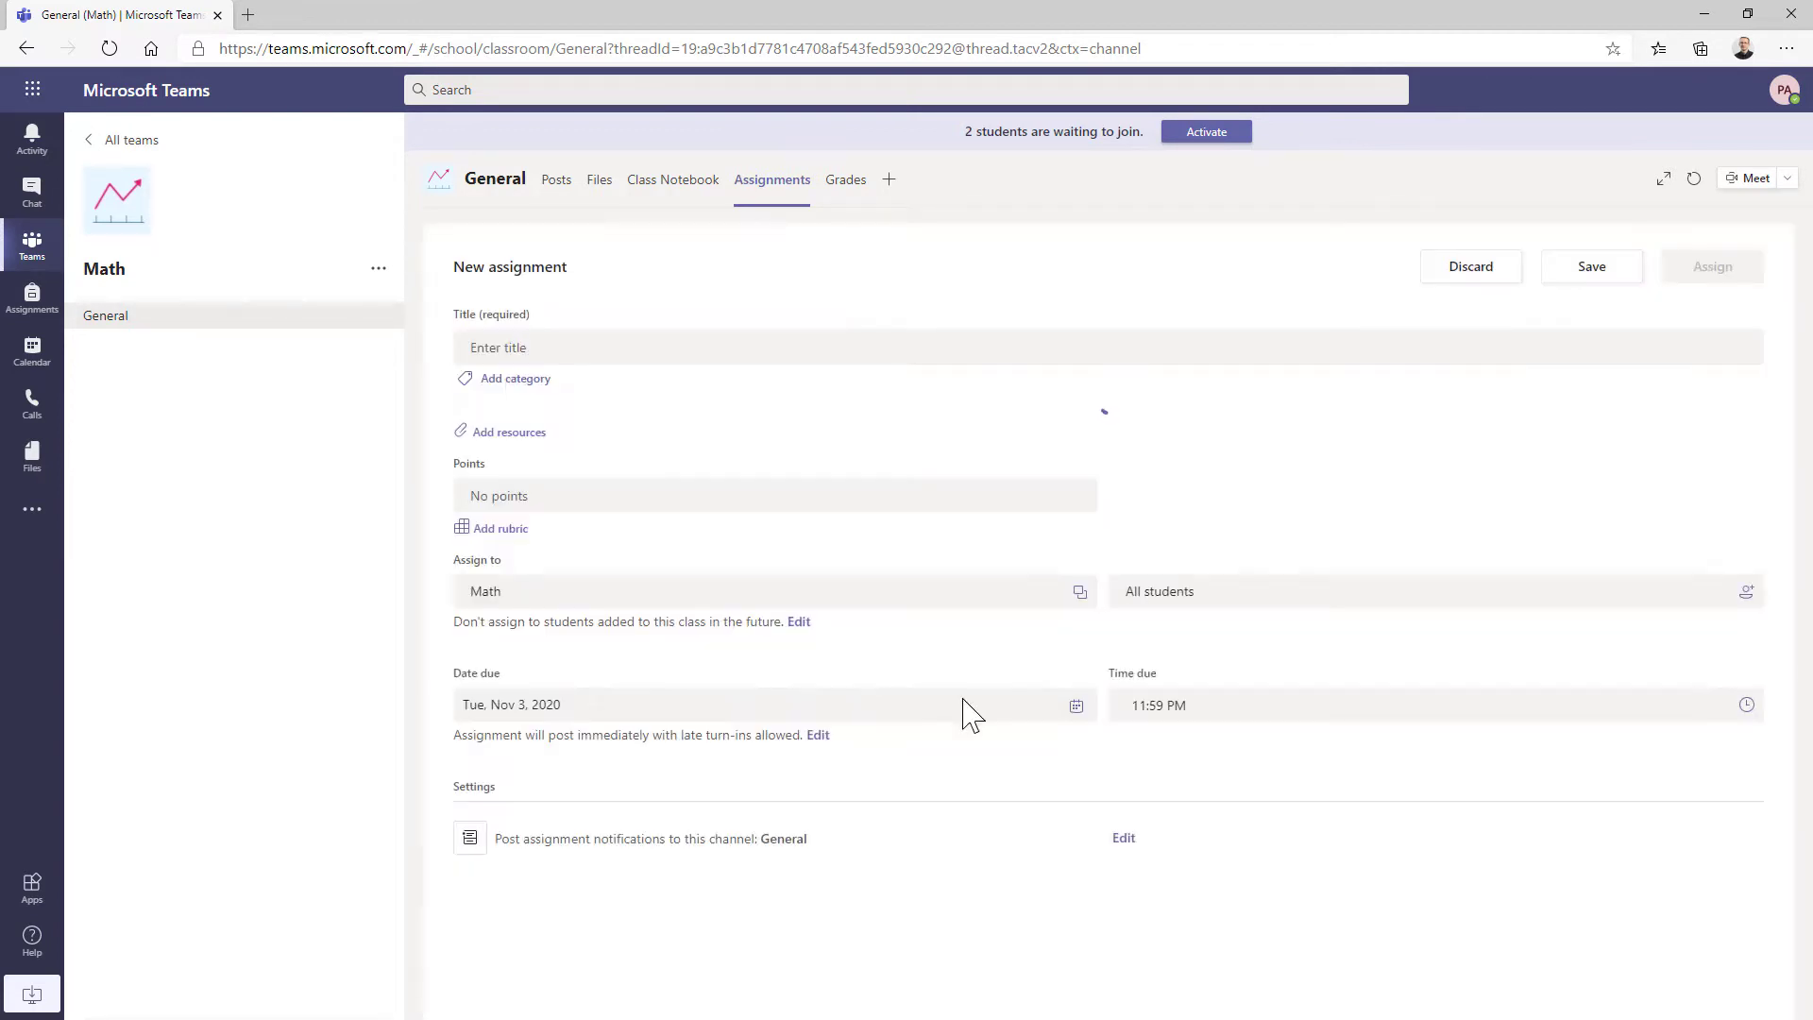
# Title the new assignment "Do something by the end of the week".
pyautogui.click(540, 345)
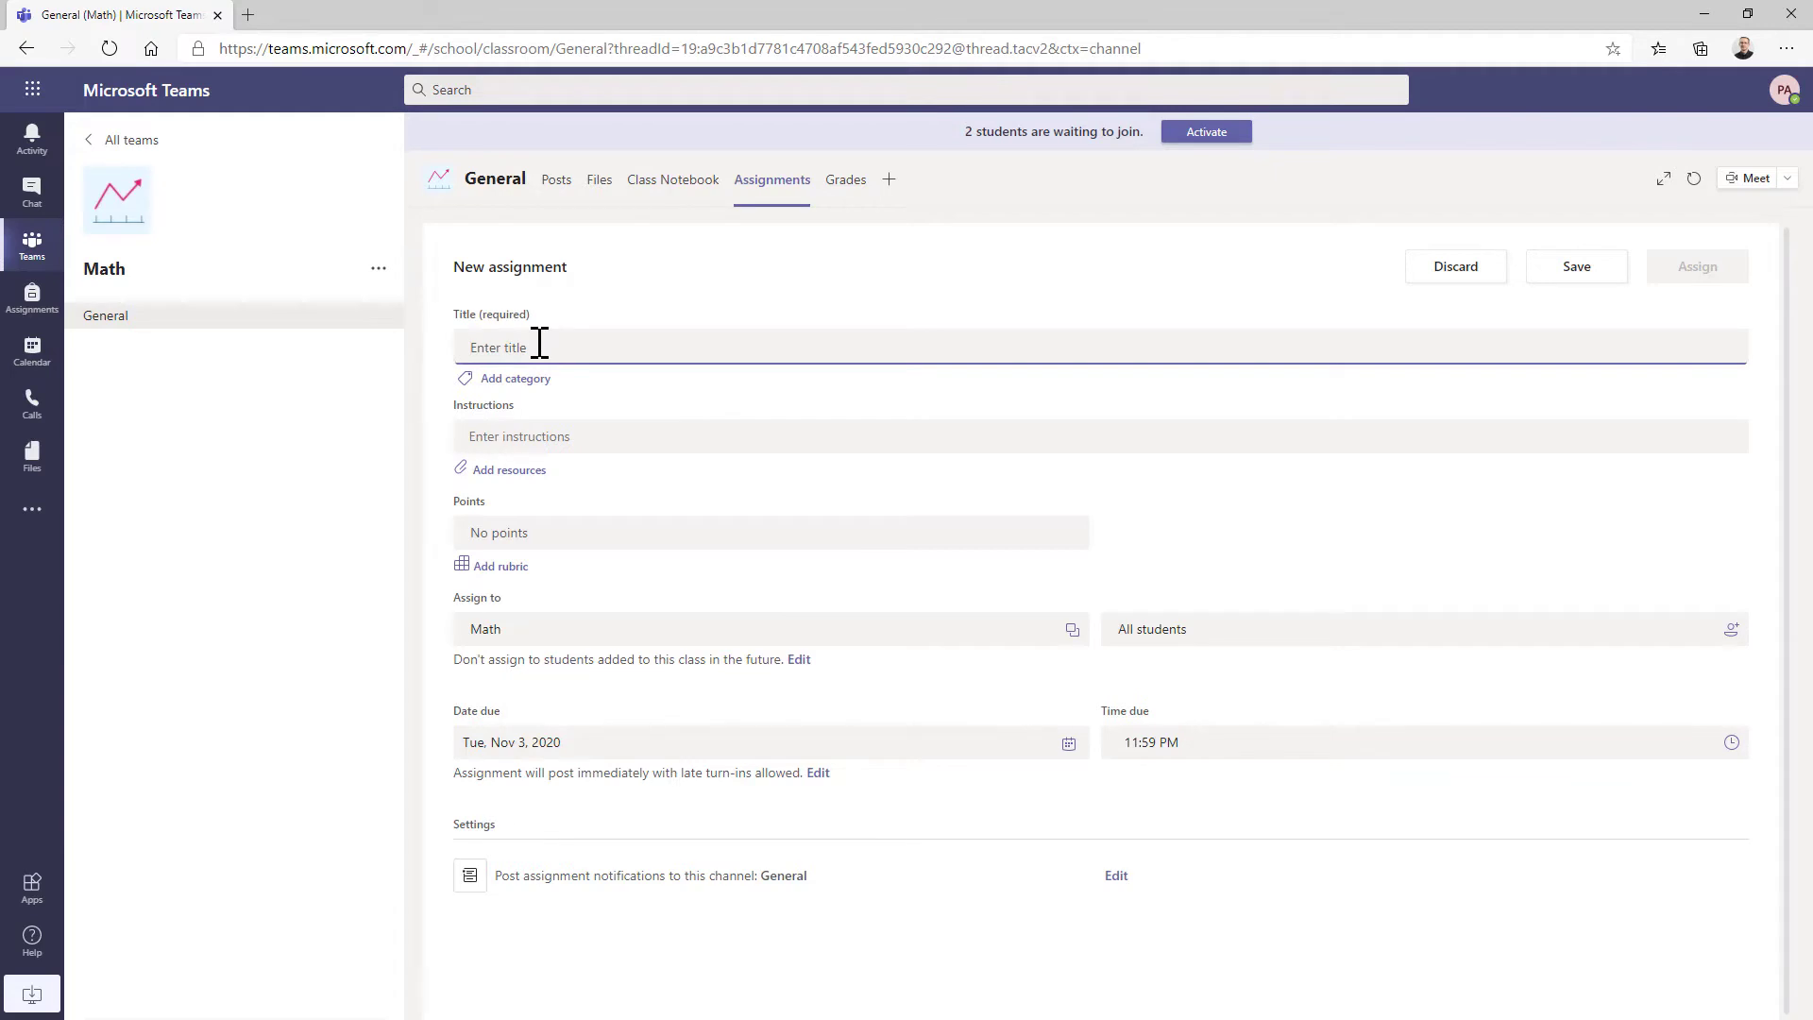
pyautogui.write('DO something ')
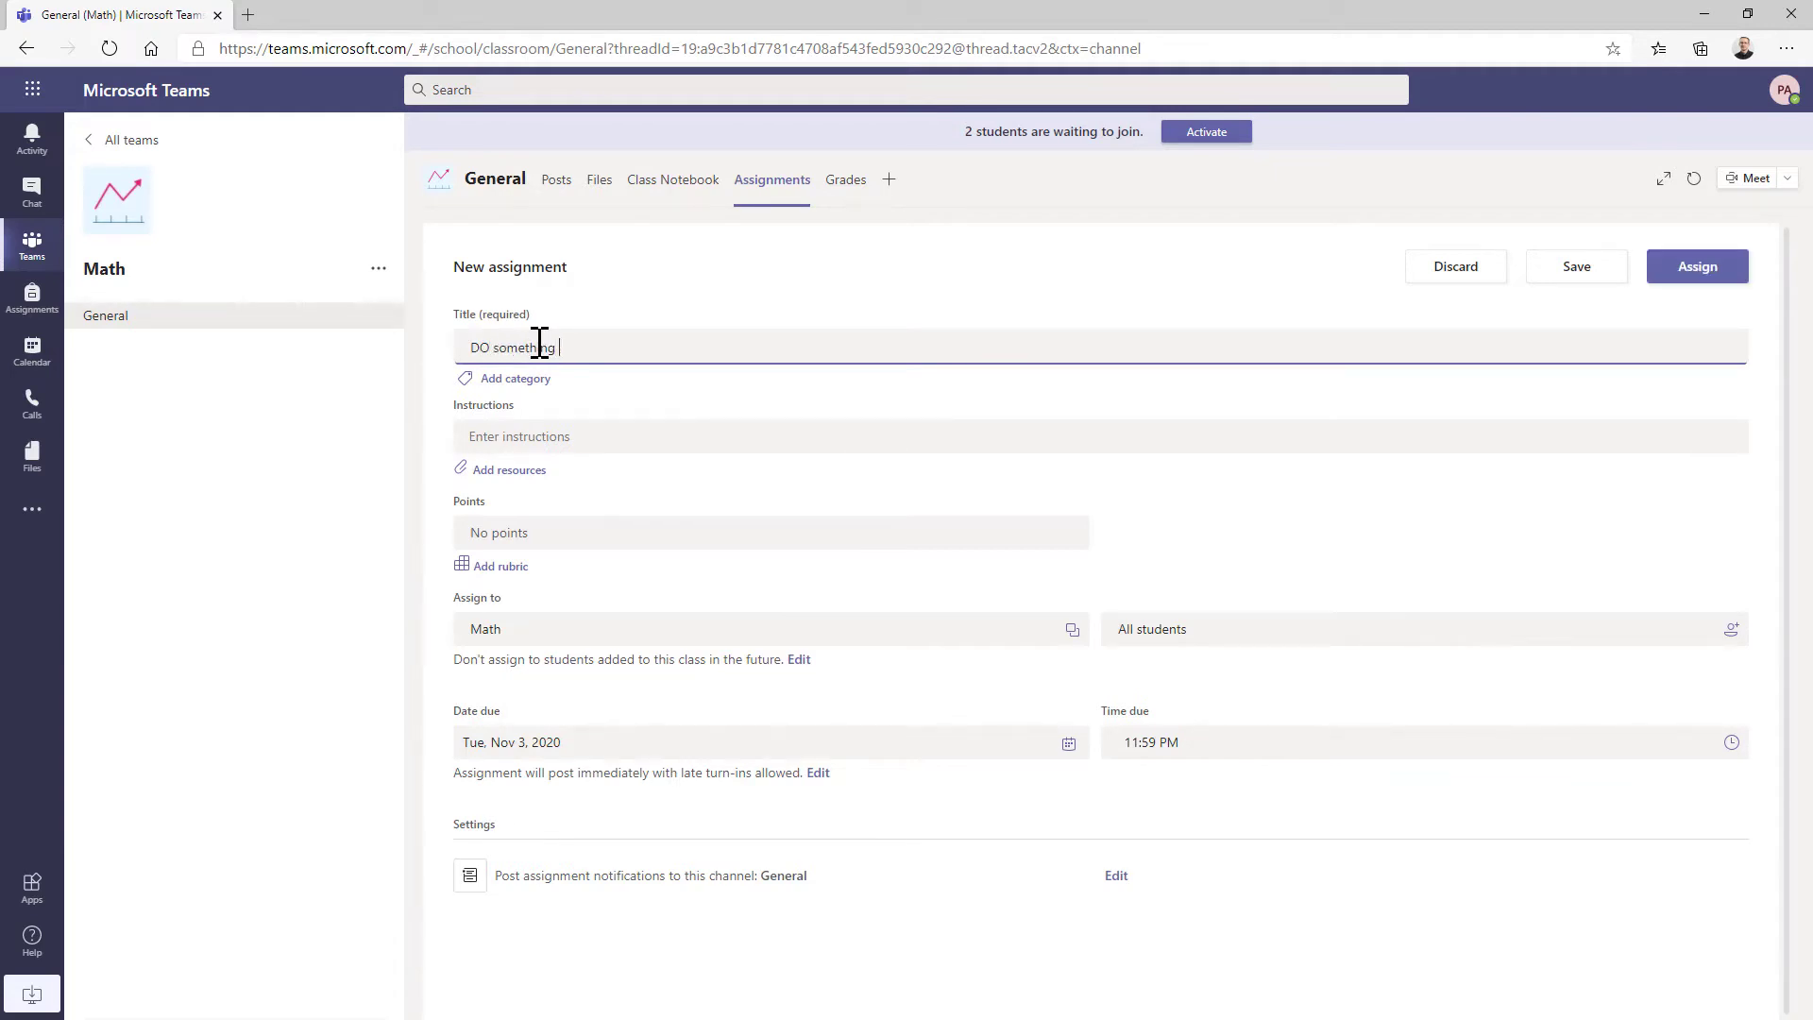
pyautogui.write('by the end of the week')
pyautogui.press('Right')
pyautogui.hotkey('shift', 'Right')
pyautogui.write('o')
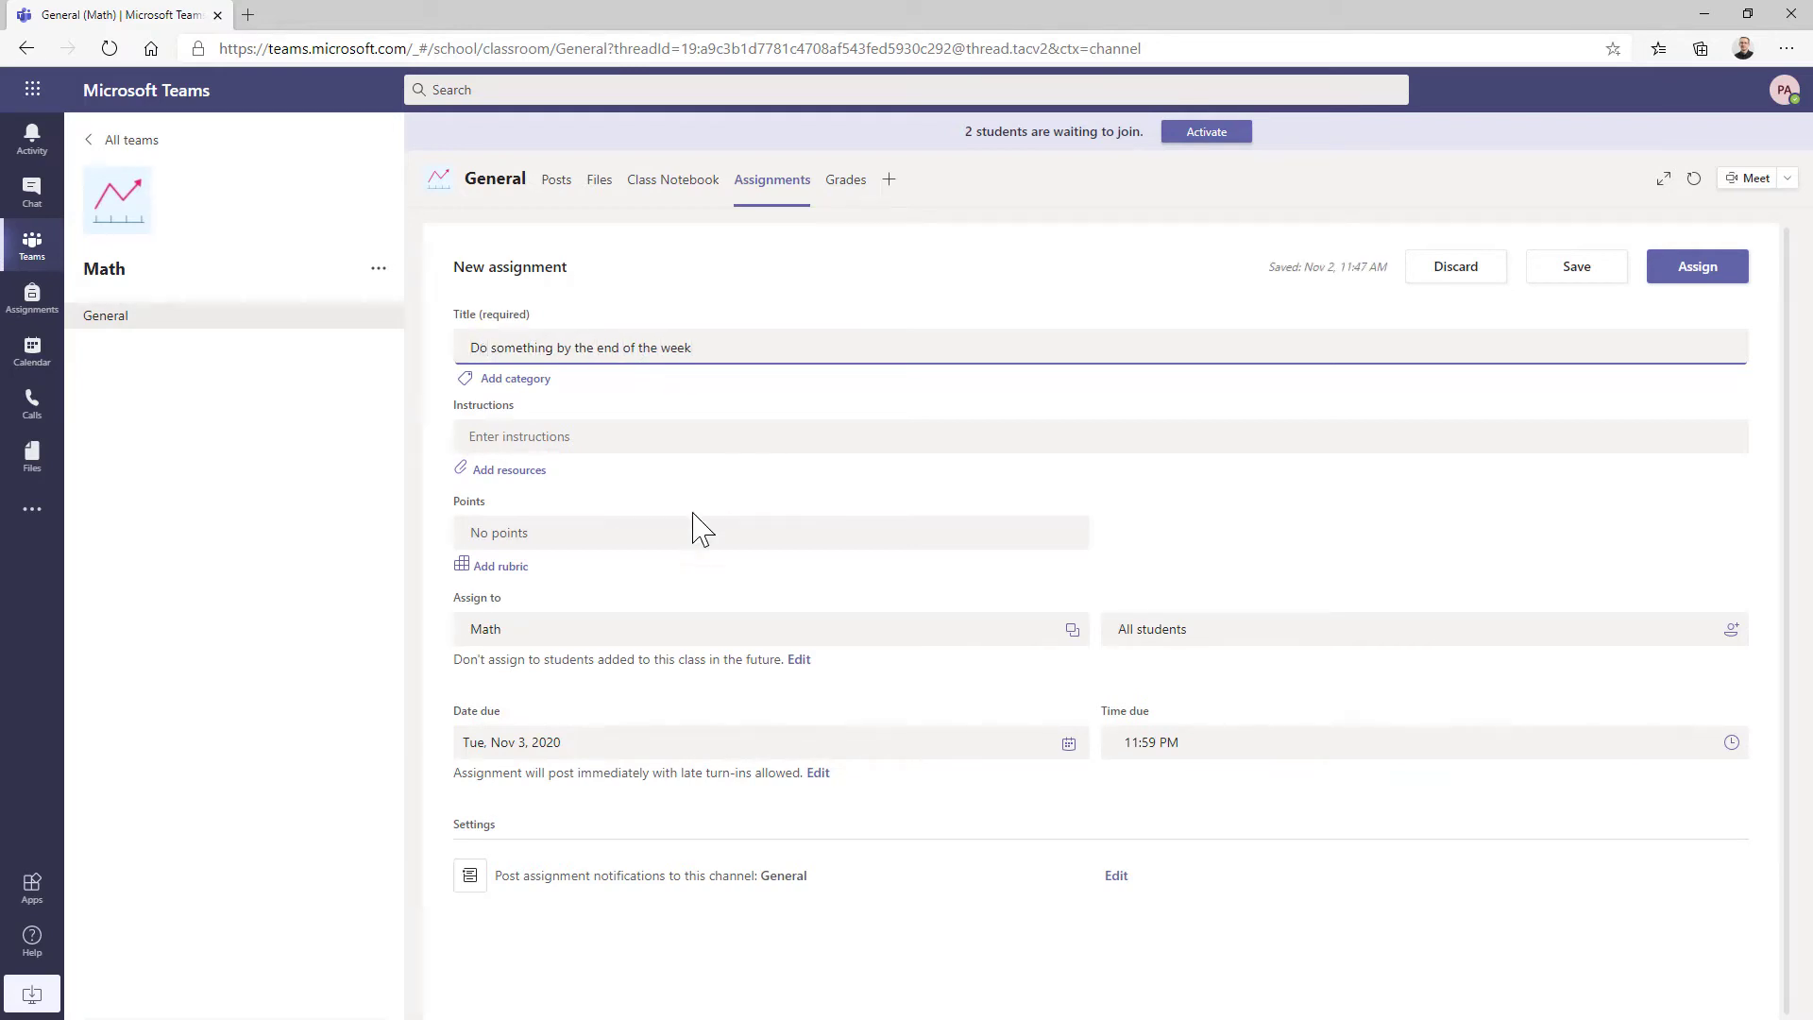
# Enter "Some random instructions" as the assignment's instructions.
pyautogui.click(652, 447)
pyautogui.write('SOme random instructions')
pyautogui.press('Right')
pyautogui.hotkey('shift', 'Right')
pyautogui.write('o')
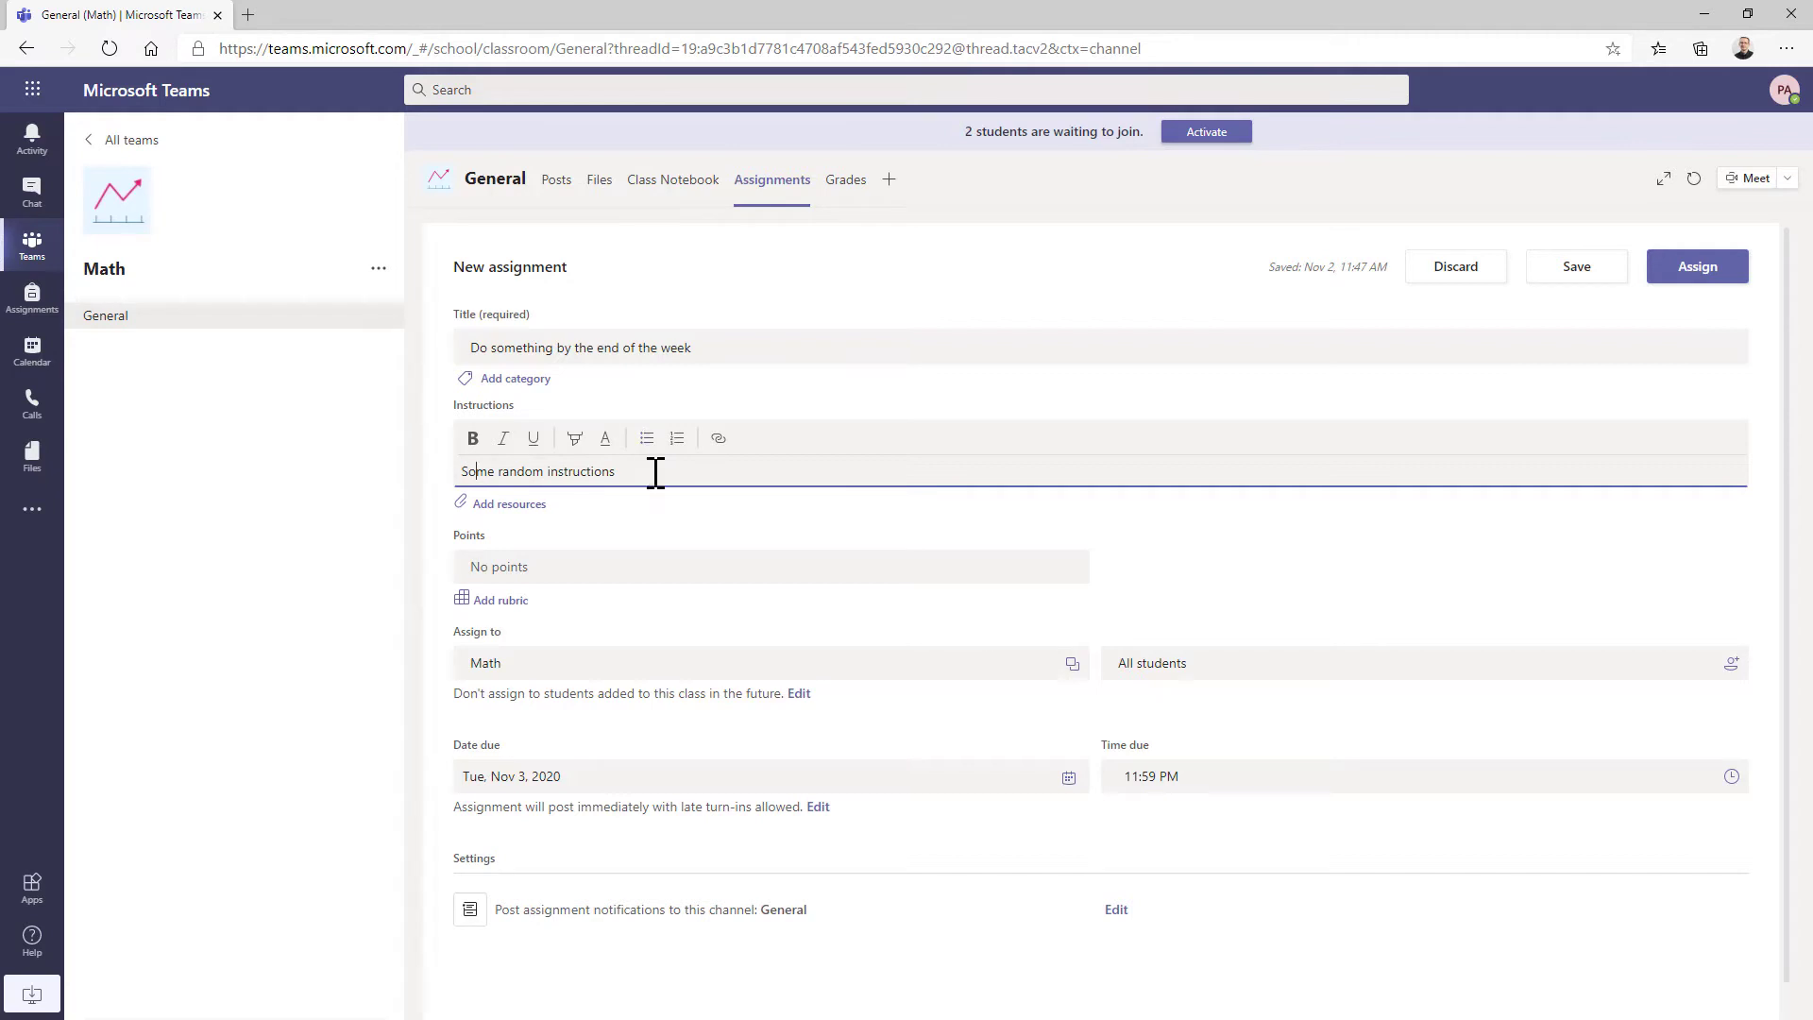
# Give the assignment 10 points and a due date of Tue, Nov 10, 2020, and assign it to the class.
pyautogui.click(615, 564)
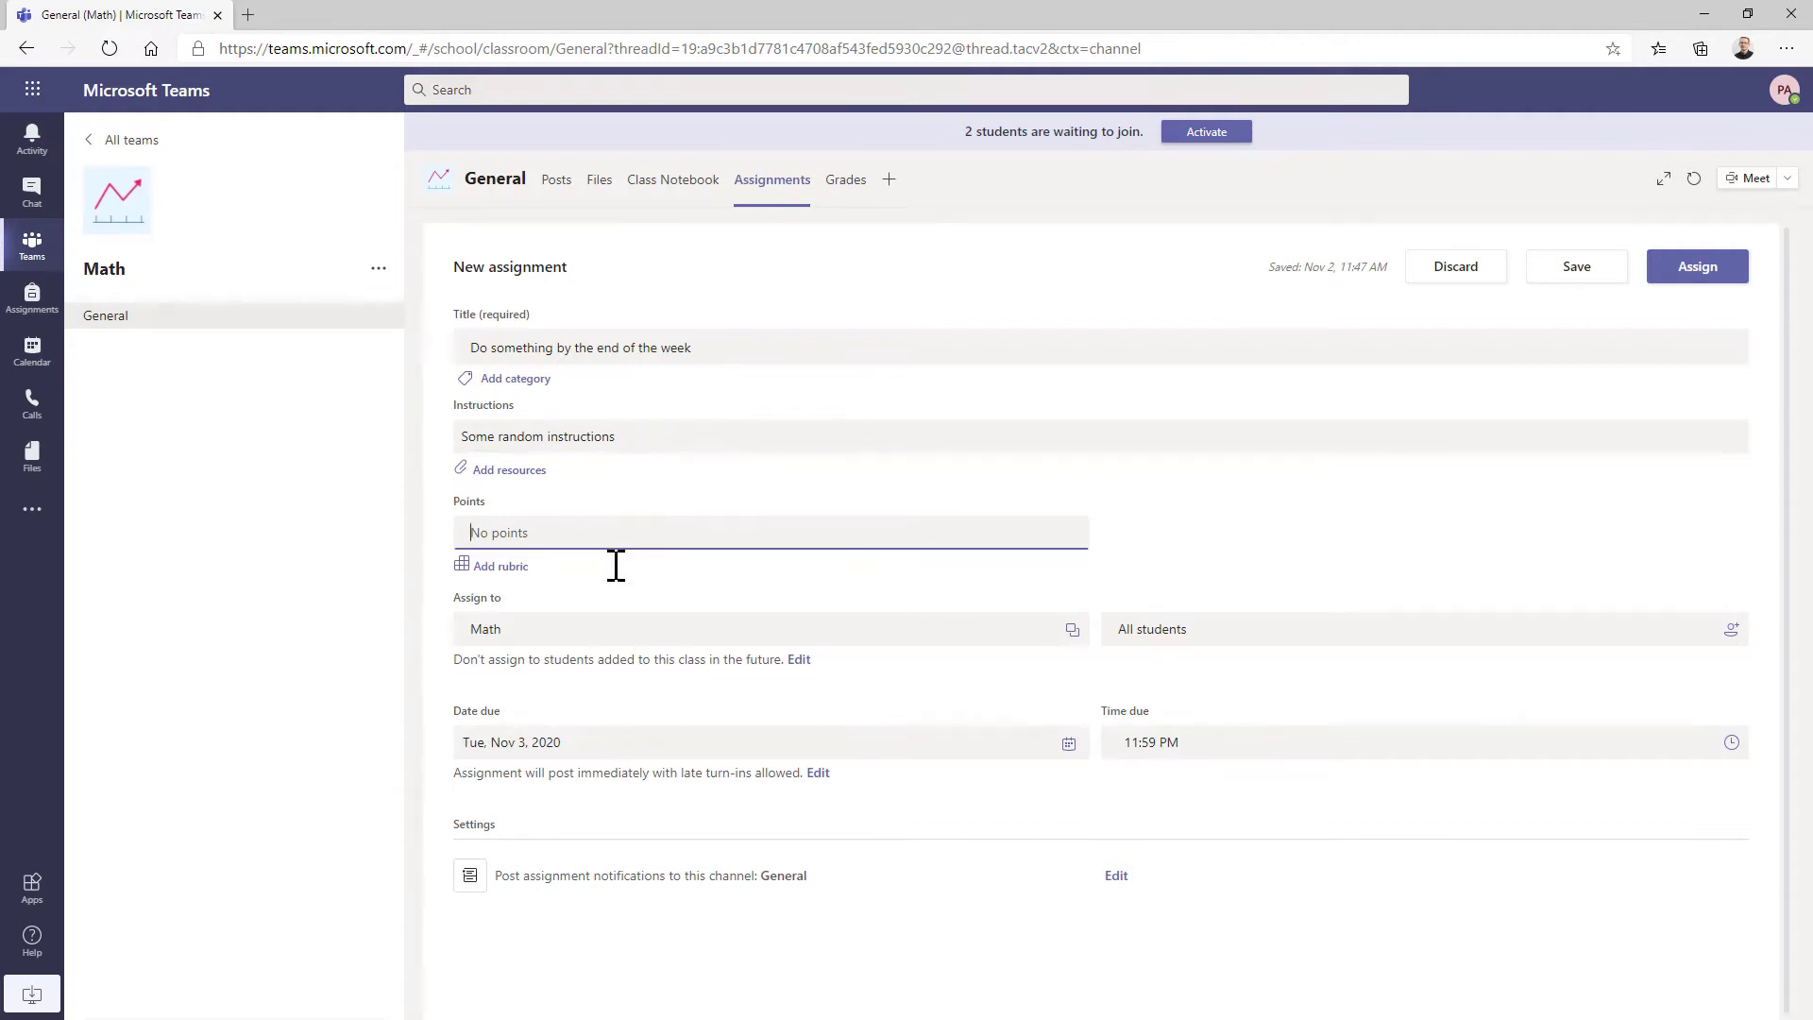
pyautogui.write('10')
pyautogui.click(638, 748)
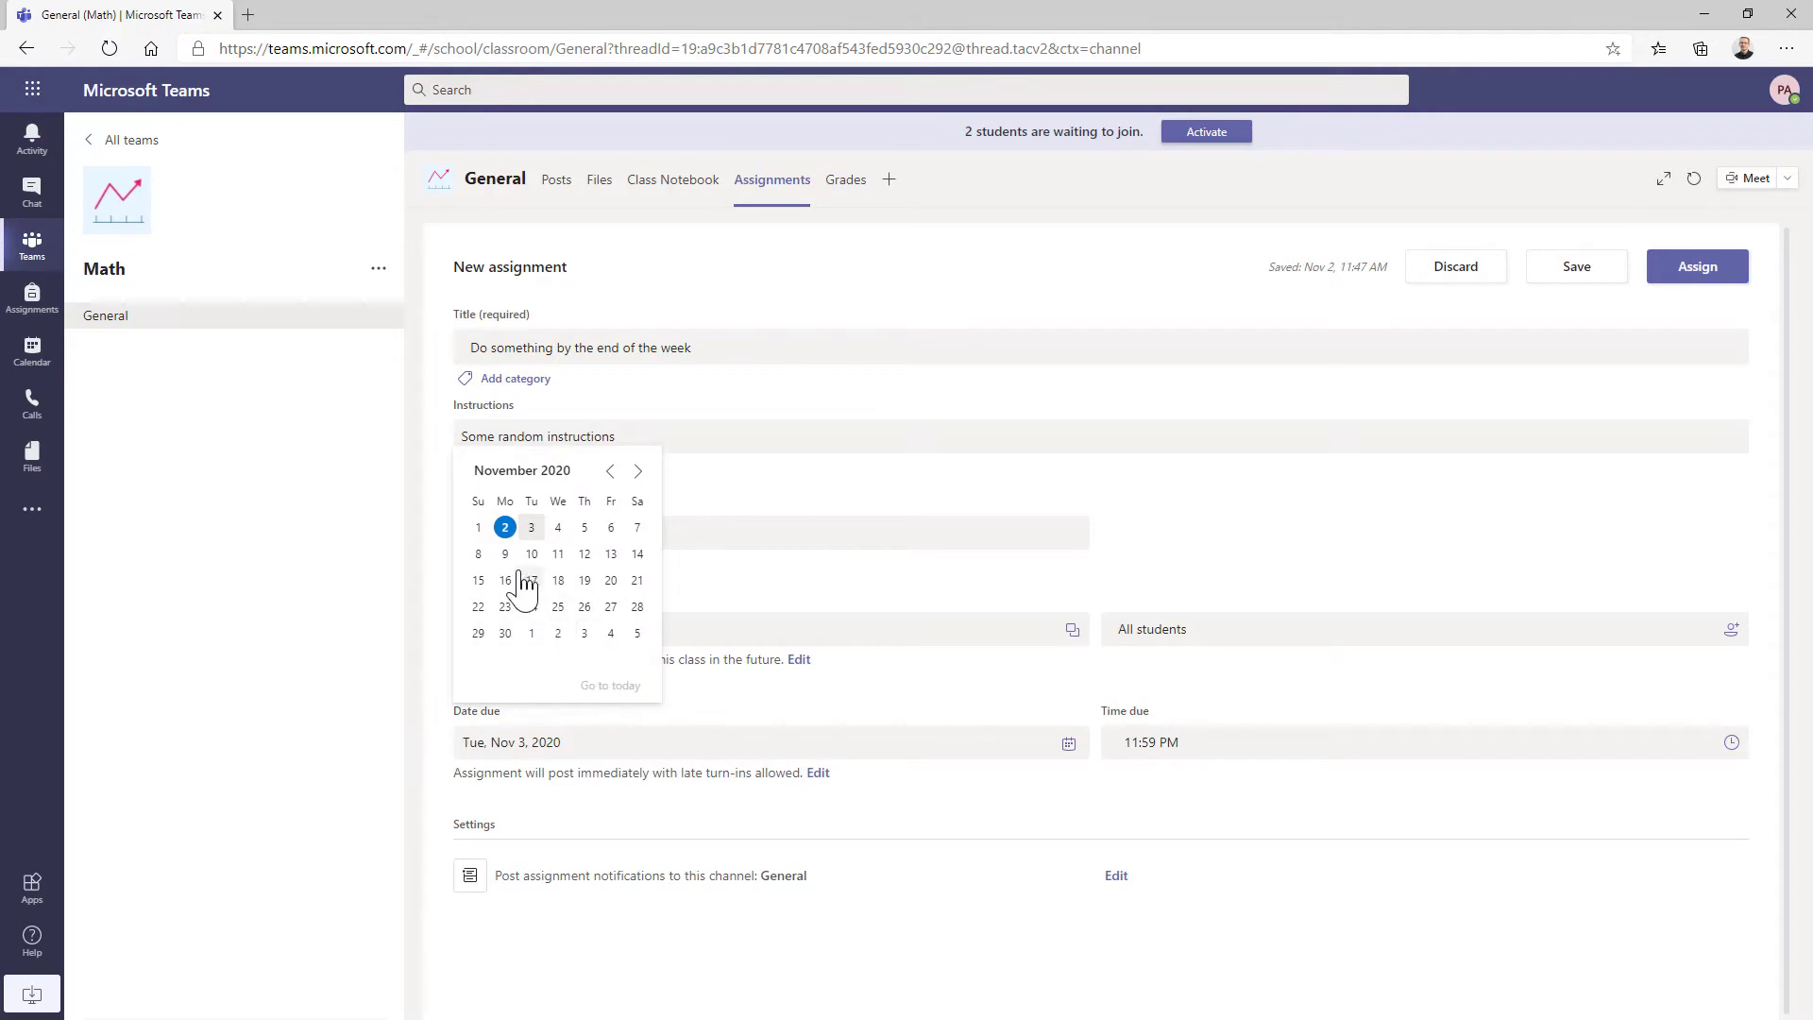
pyautogui.click(531, 555)
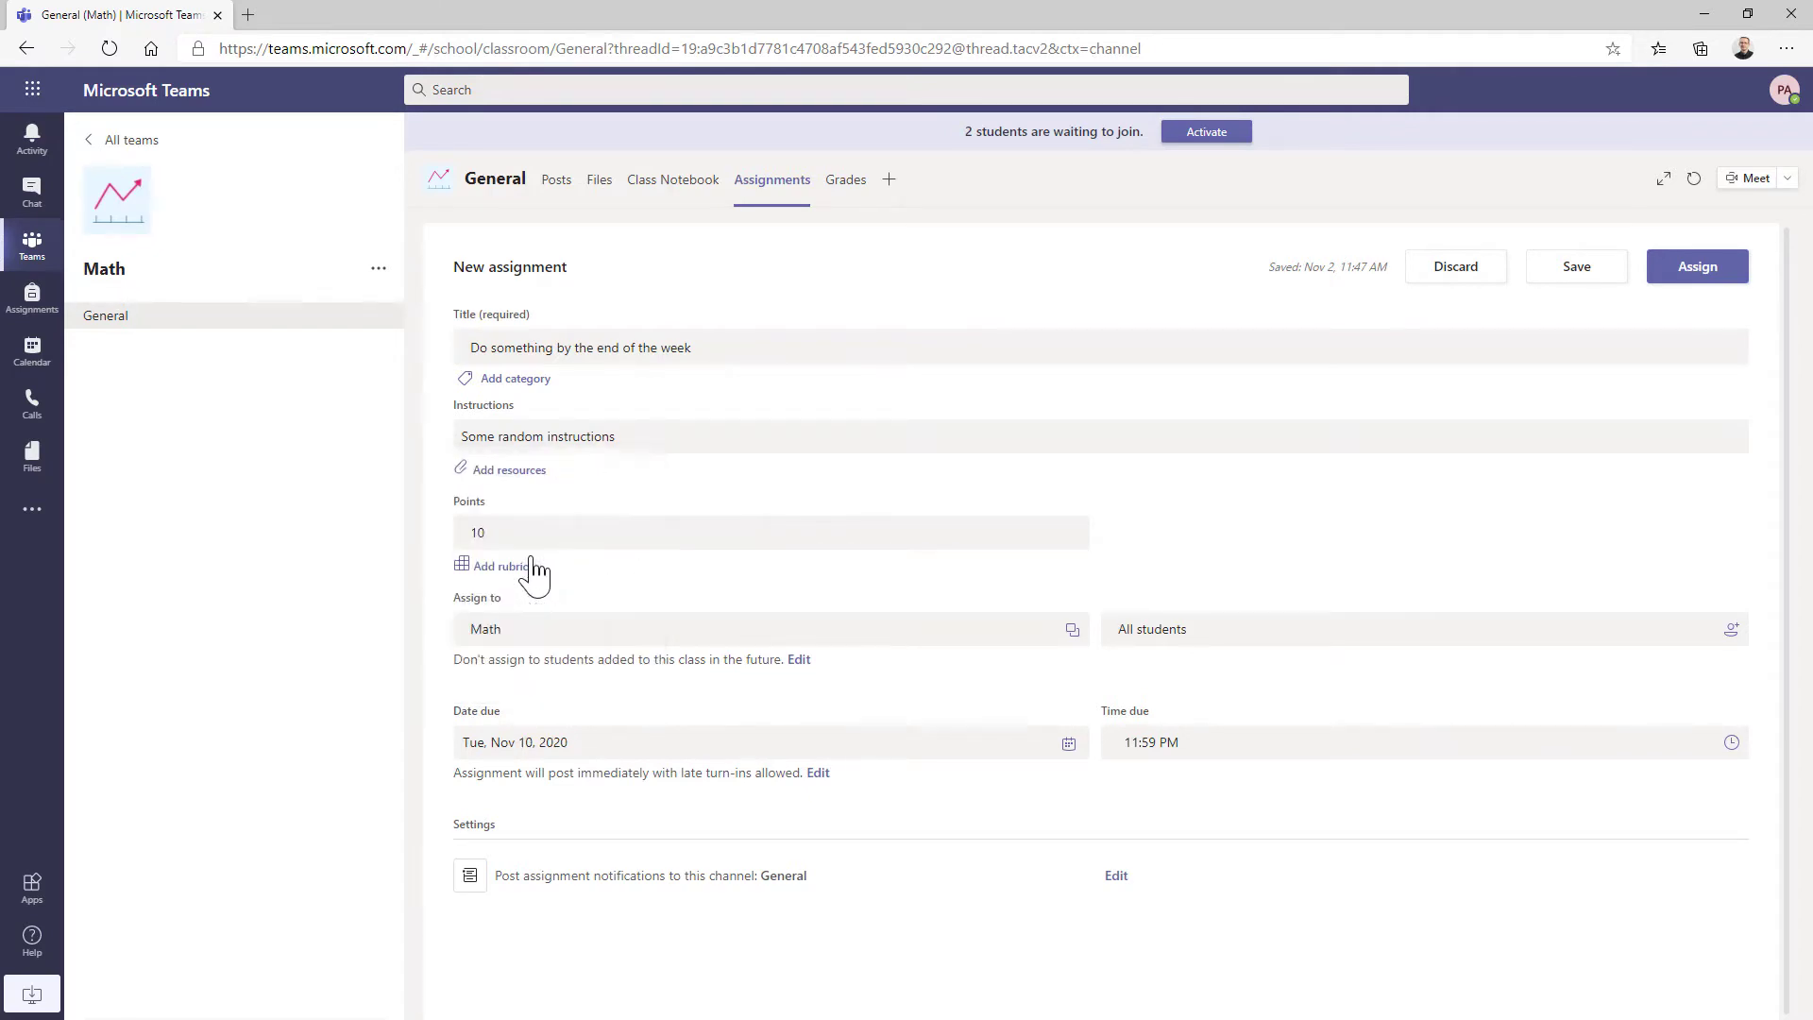
pyautogui.click(1214, 745)
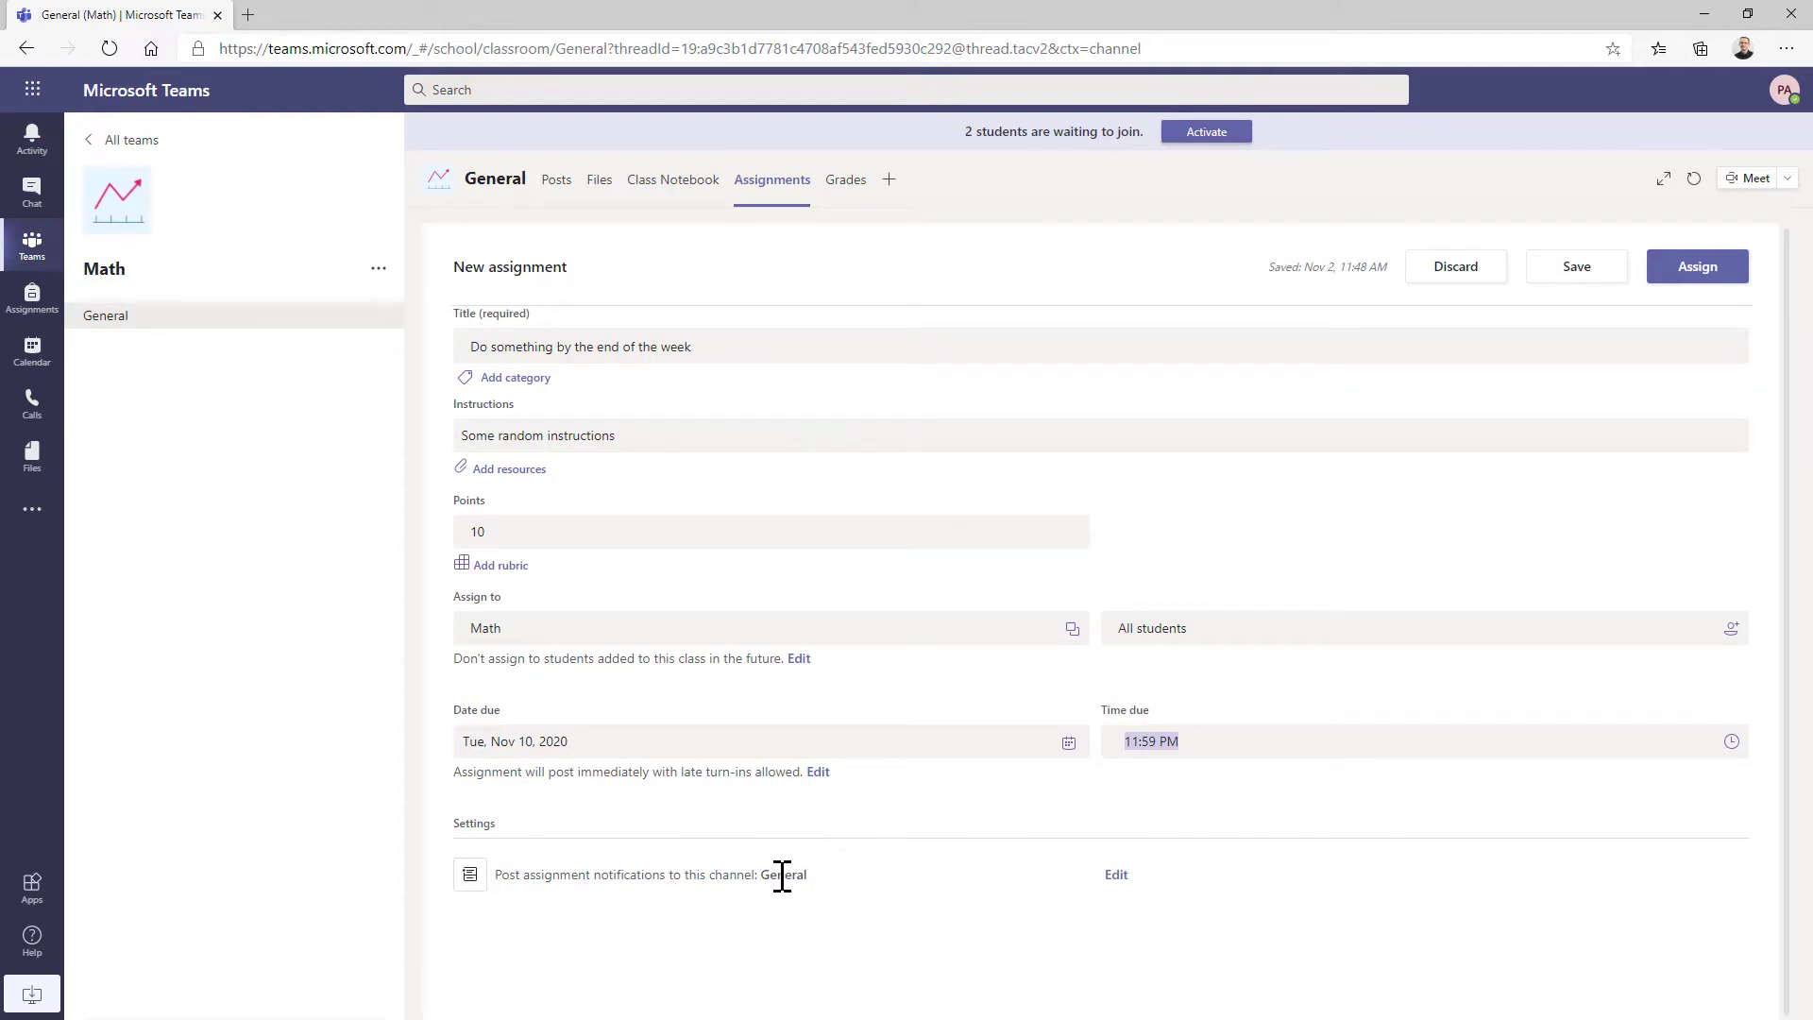
pyautogui.click(1696, 276)
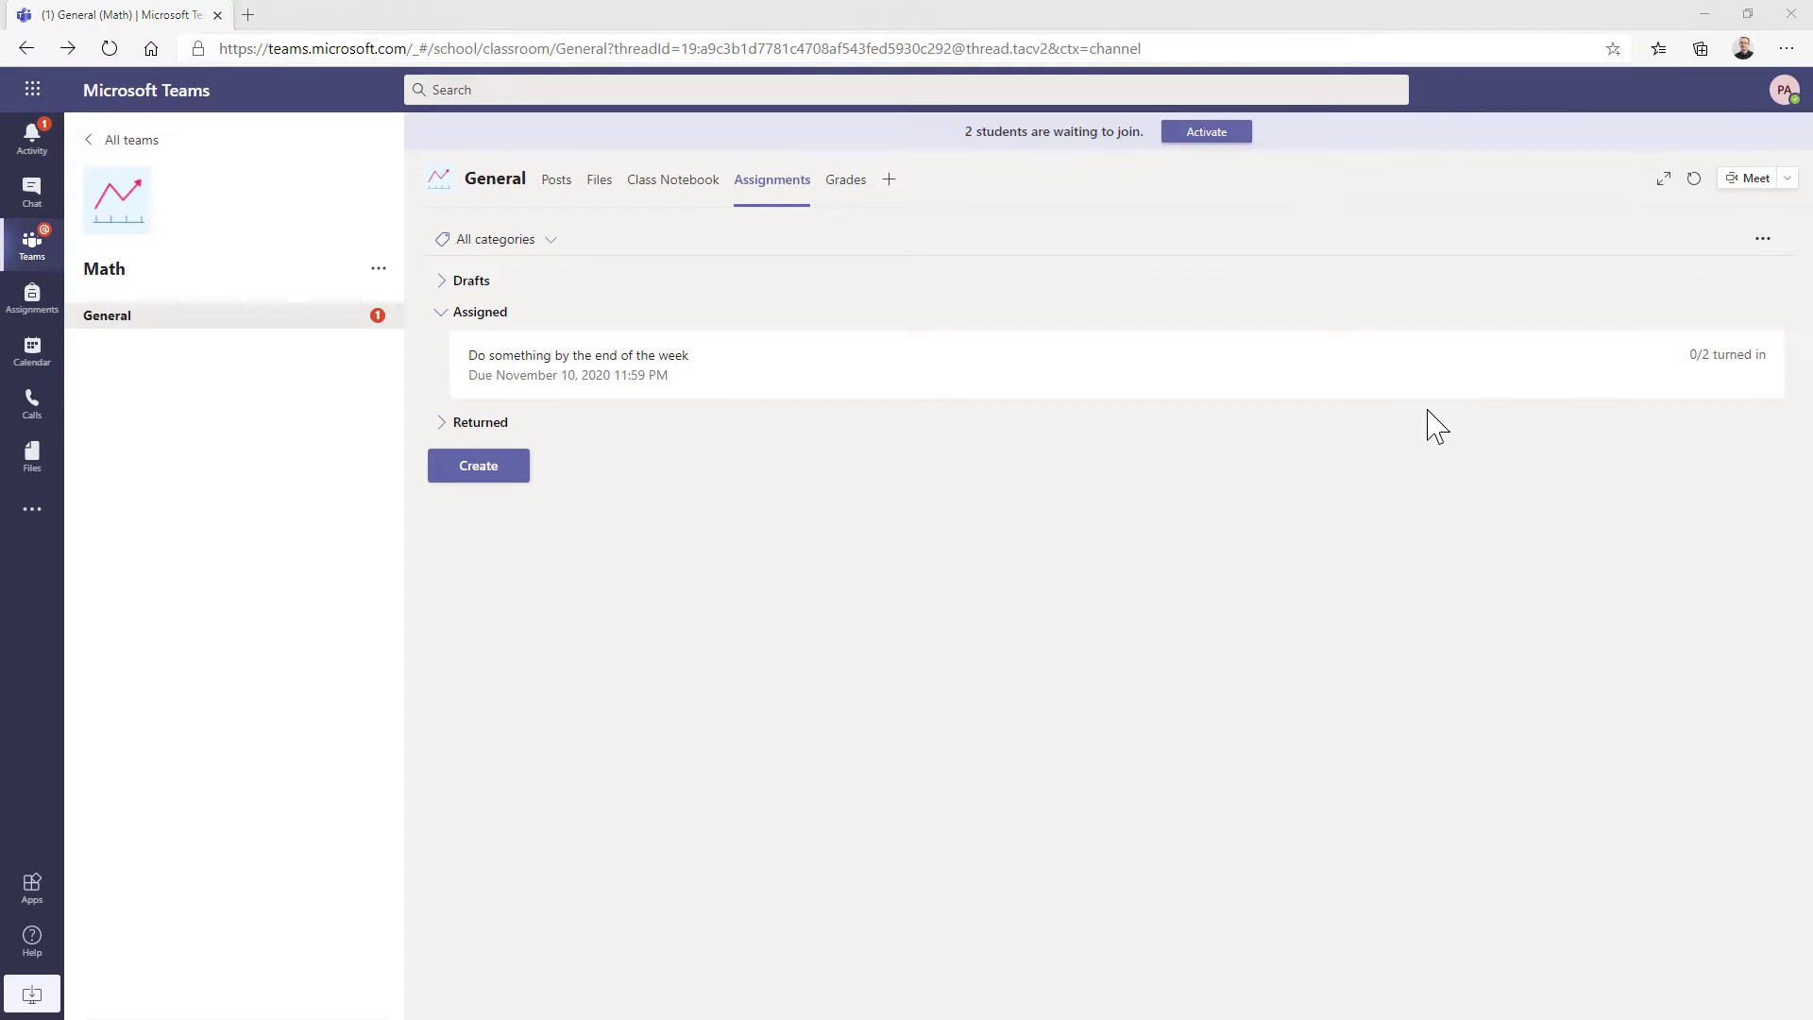
# Activate the Math team so the waiting students get access.
pyautogui.click(1220, 136)
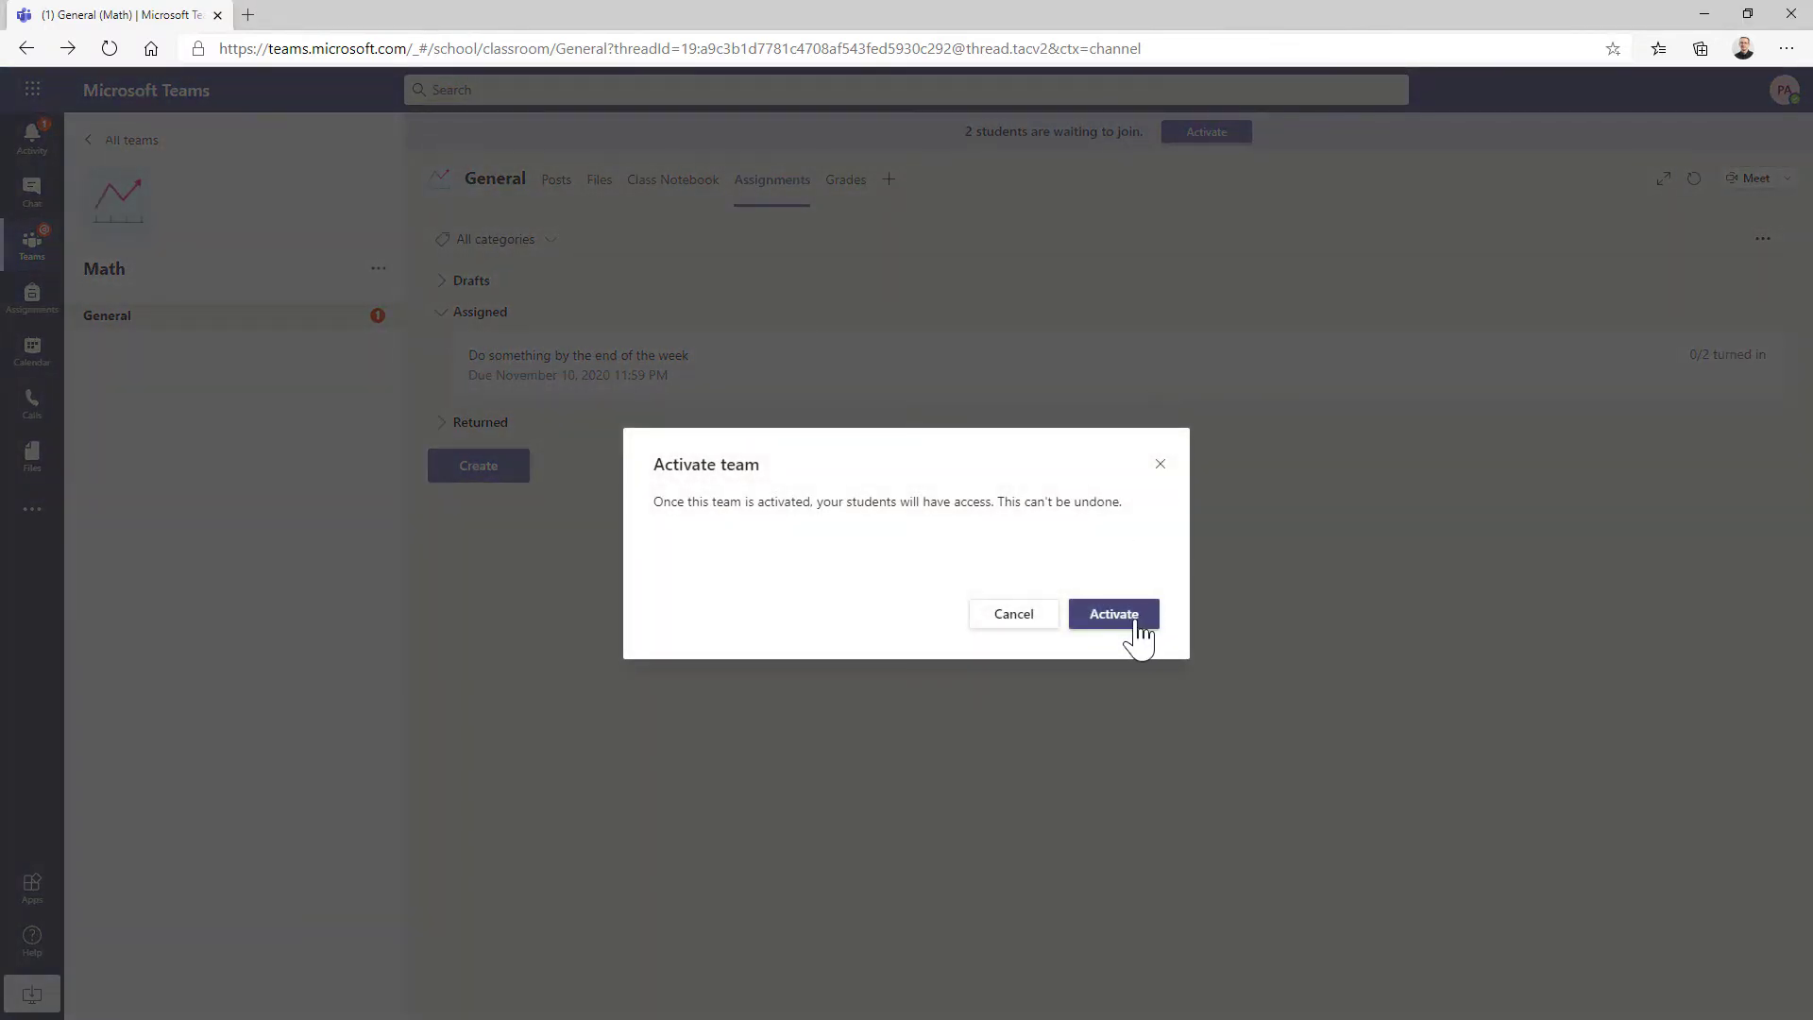
pyautogui.click(1124, 615)
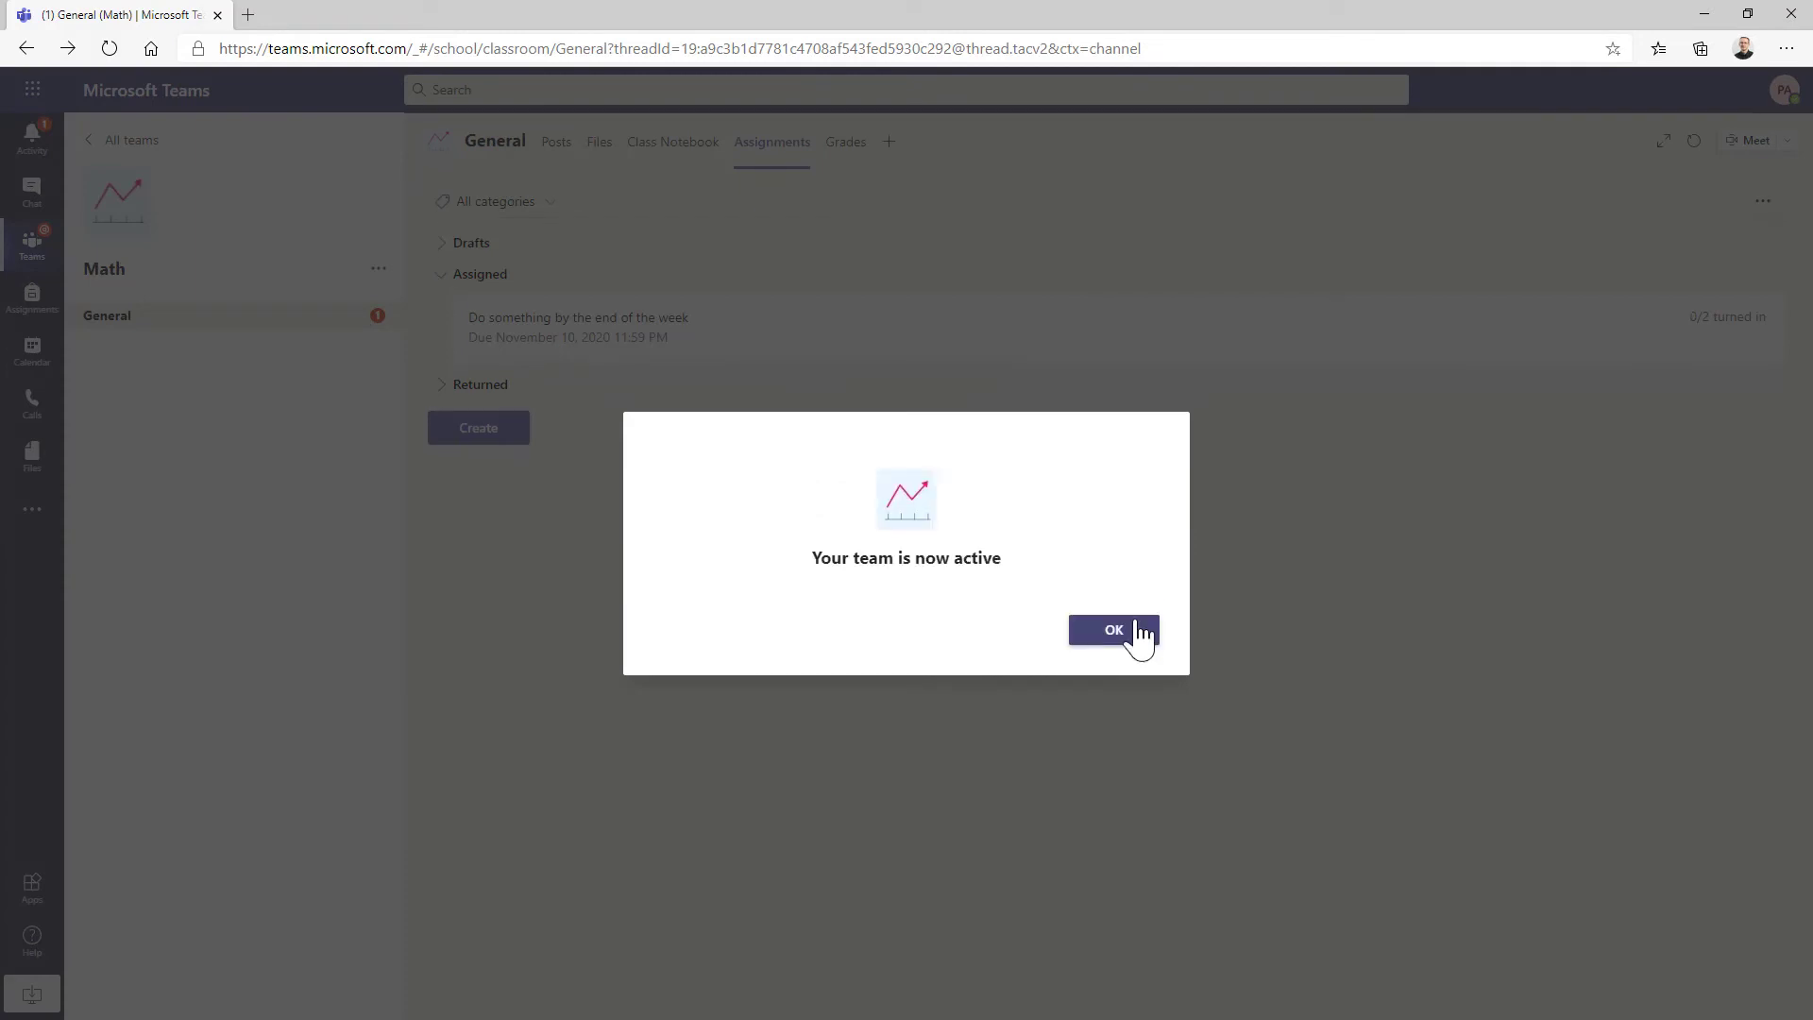
pyautogui.click(1112, 633)
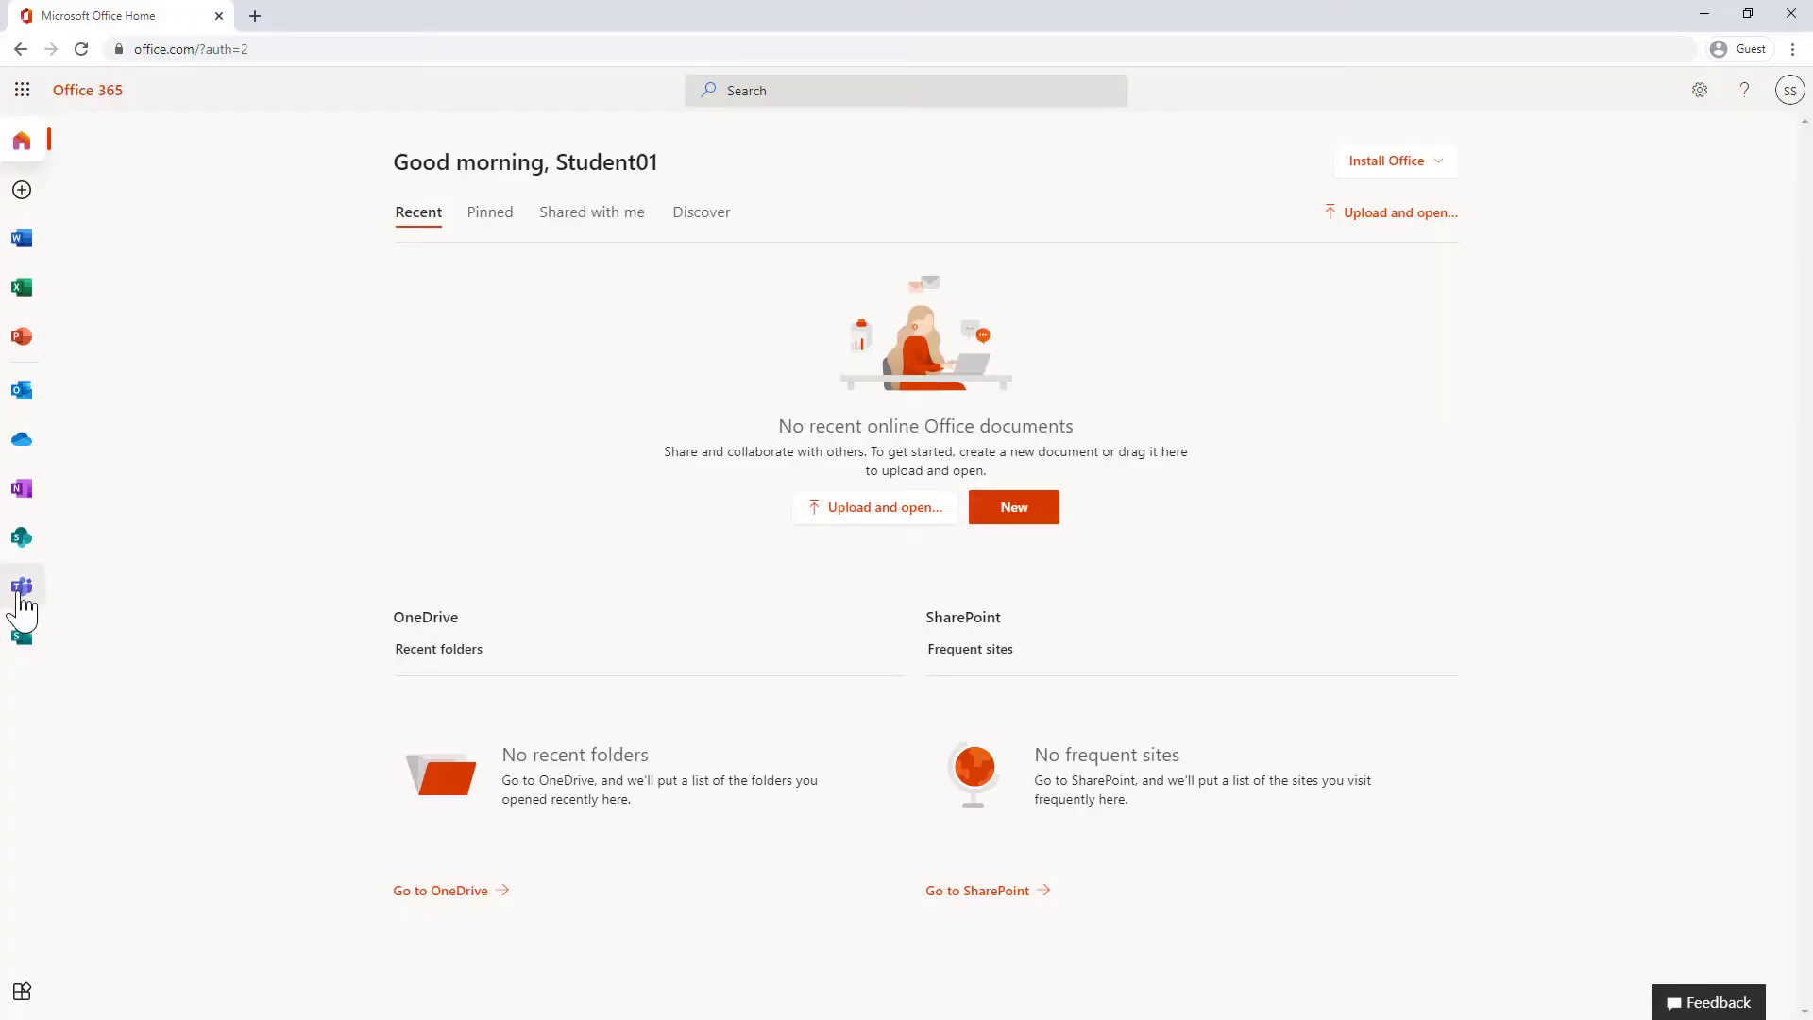
# Launch Teams from the student's Office home page and view the assignment posted in the Math team.
pyautogui.click(23, 591)
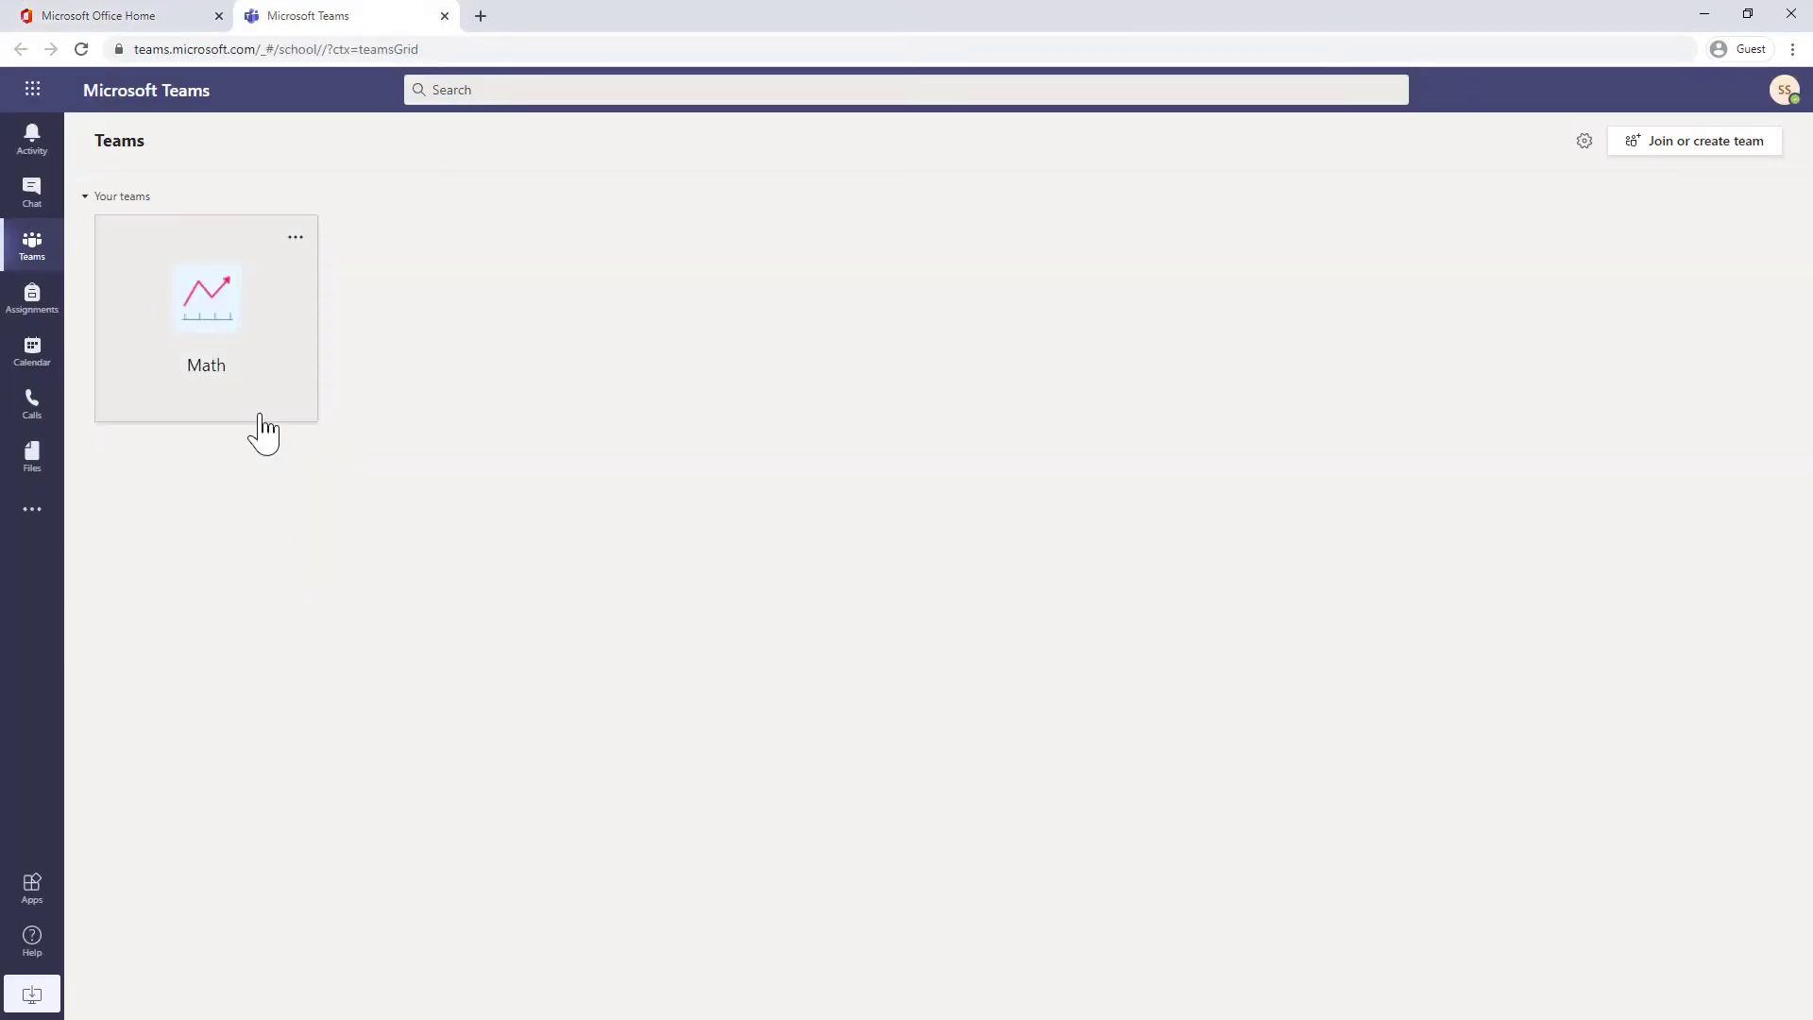
pyautogui.click(224, 366)
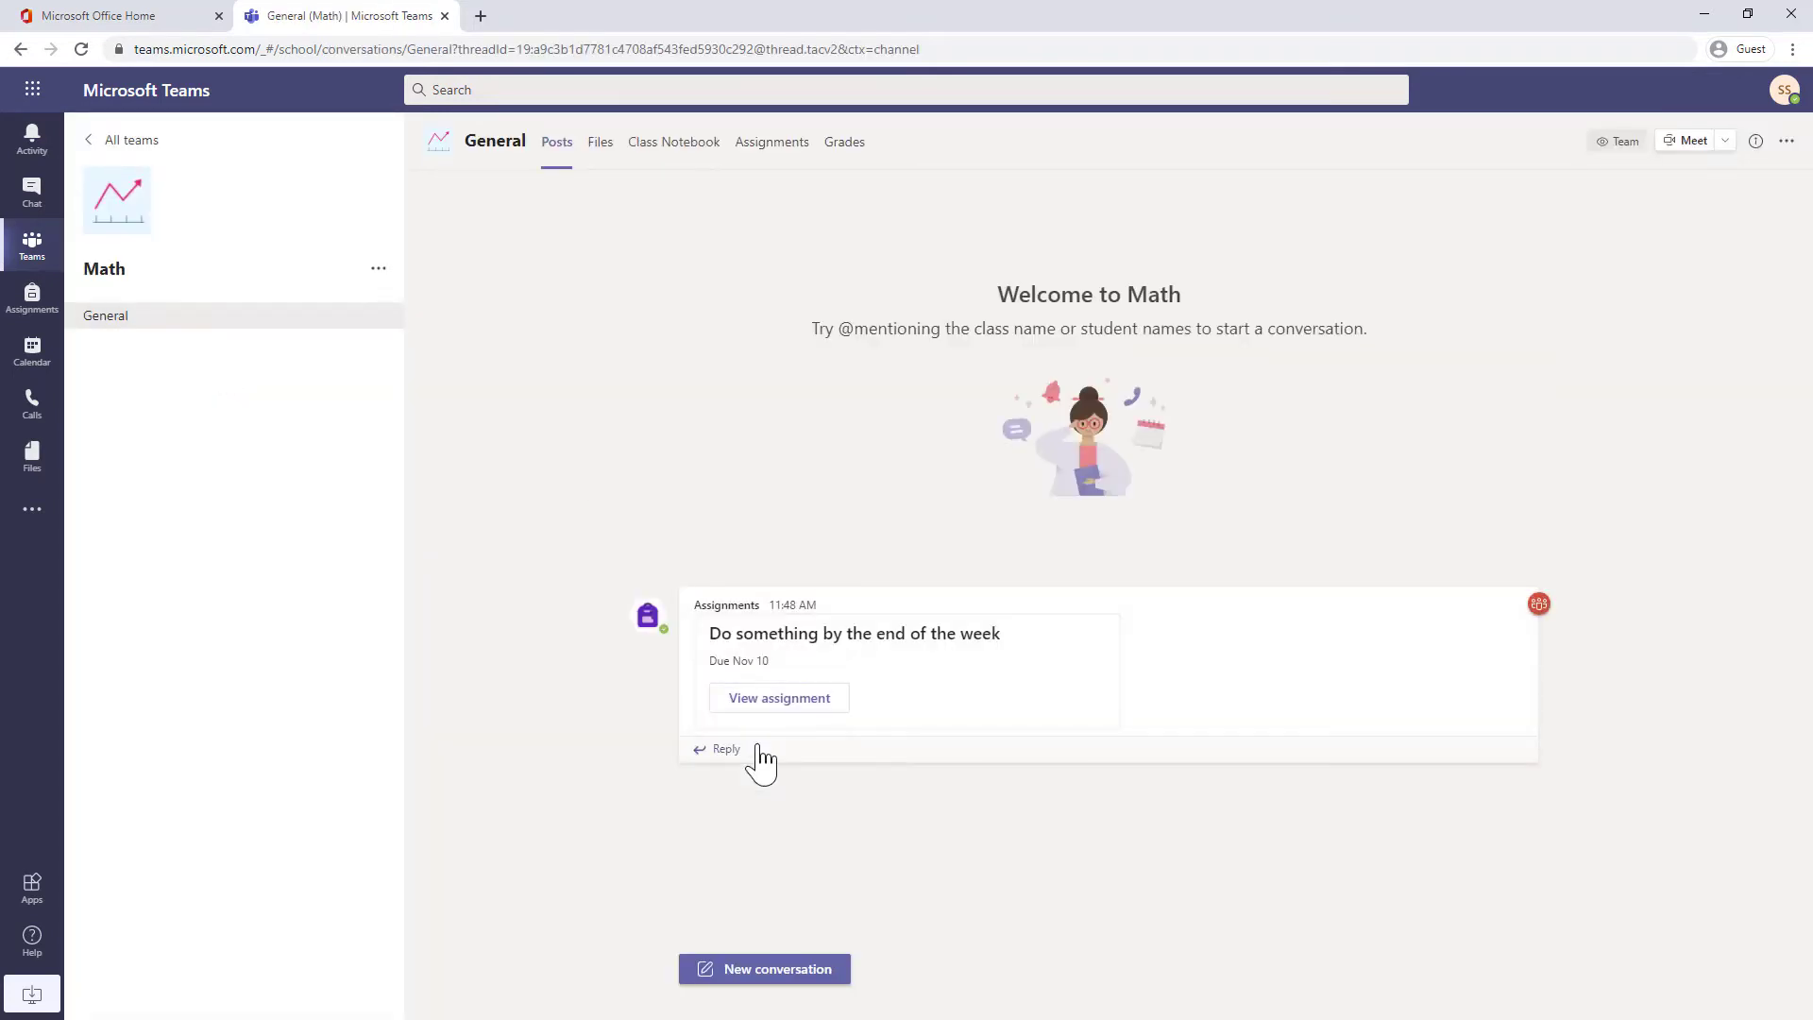
pyautogui.click(767, 703)
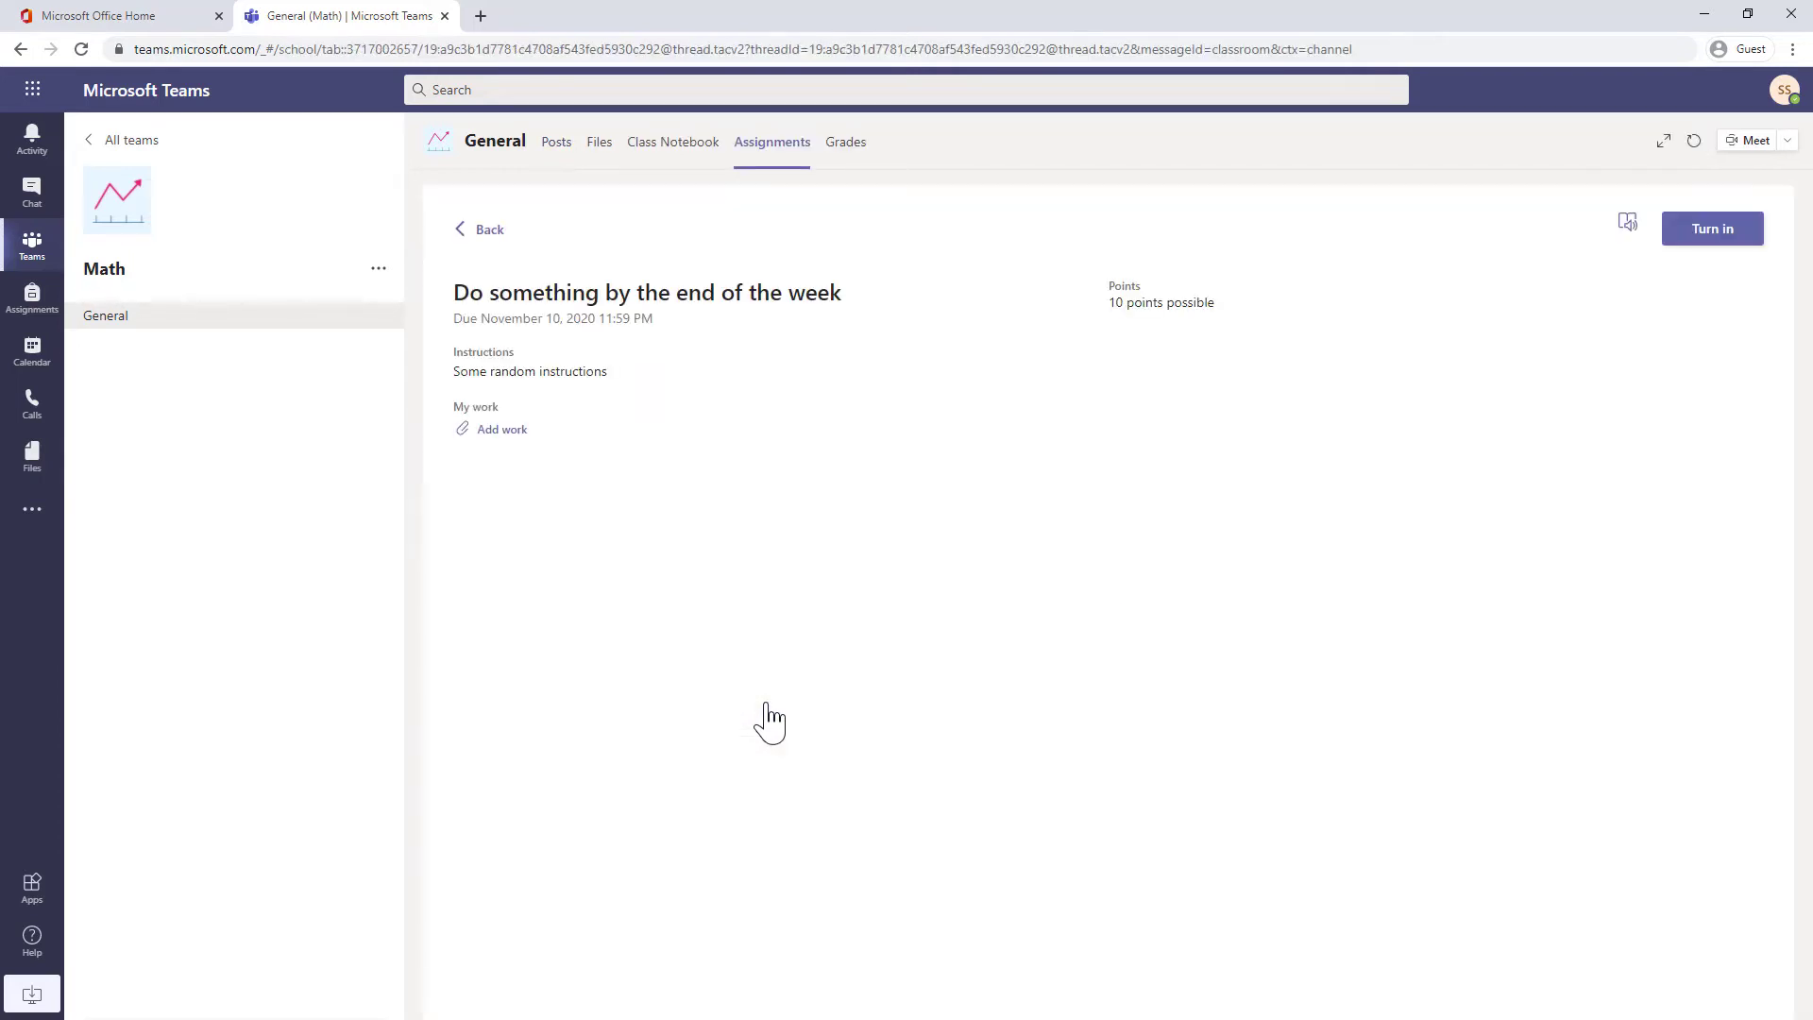
# Upload Sample Document 01.pdf from the device's Documents folder as the student's work and turn in the assignment.
pyautogui.click(502, 431)
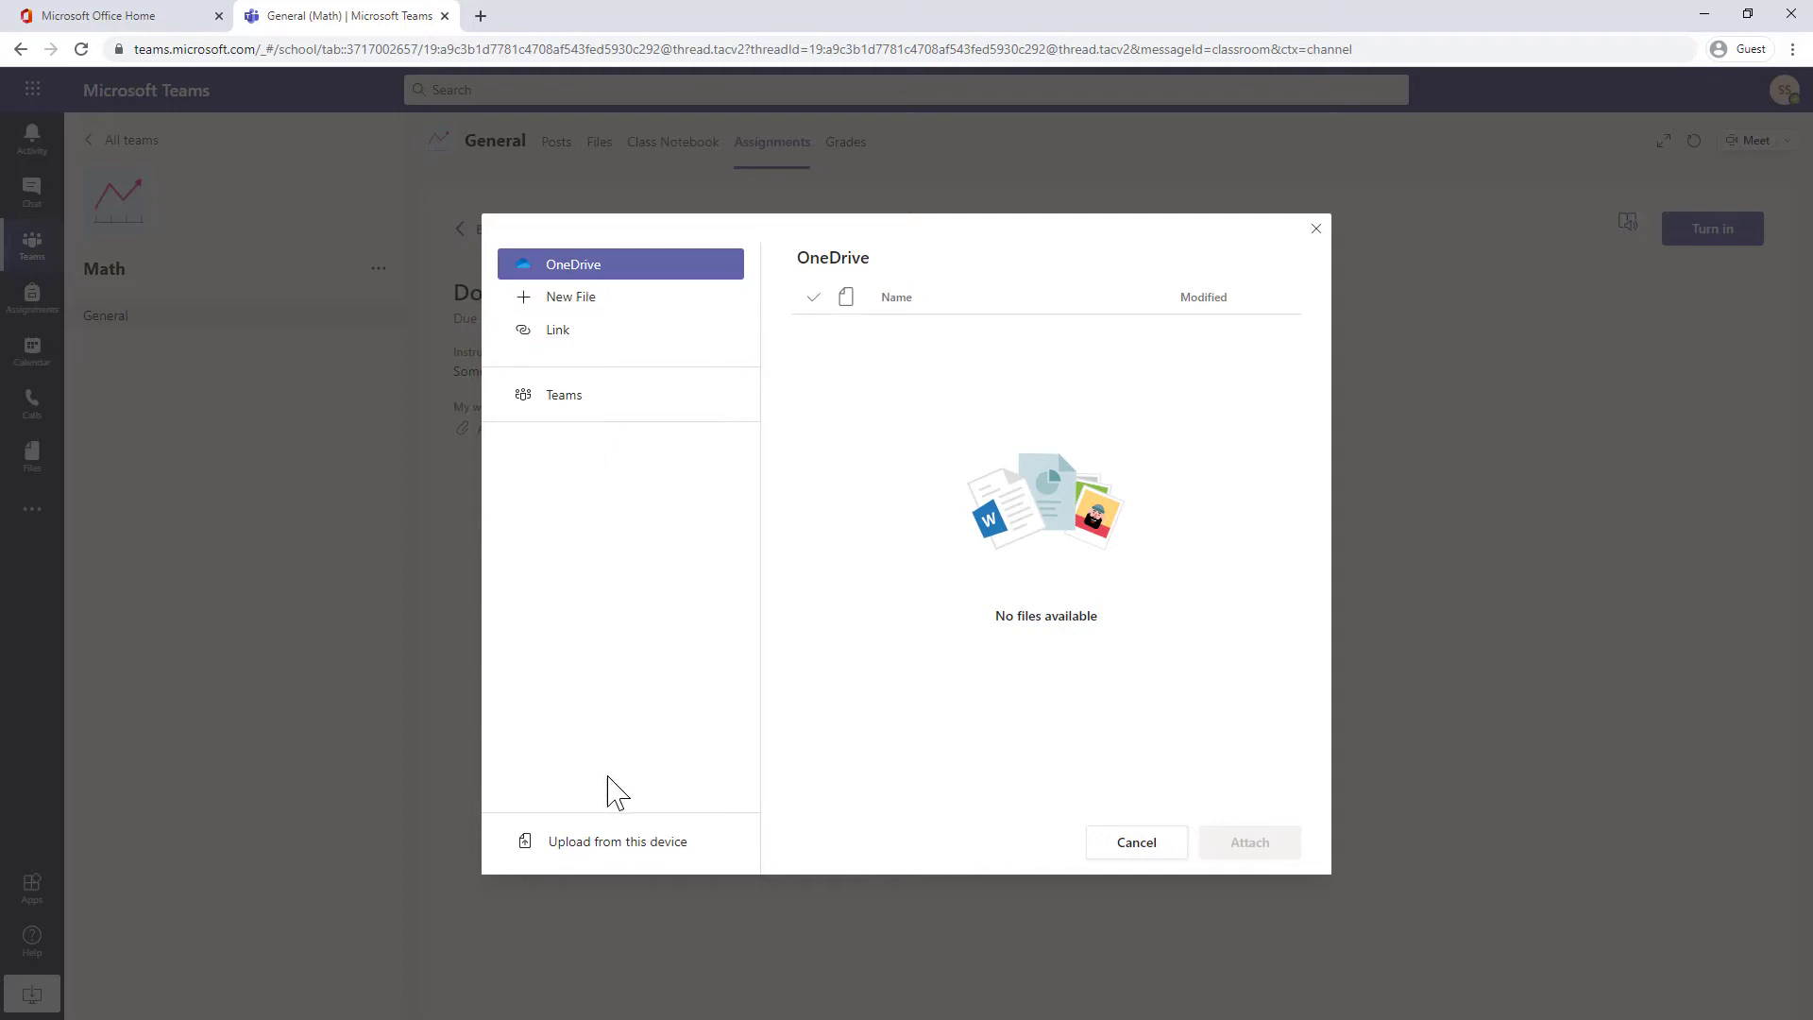
pyautogui.click(619, 843)
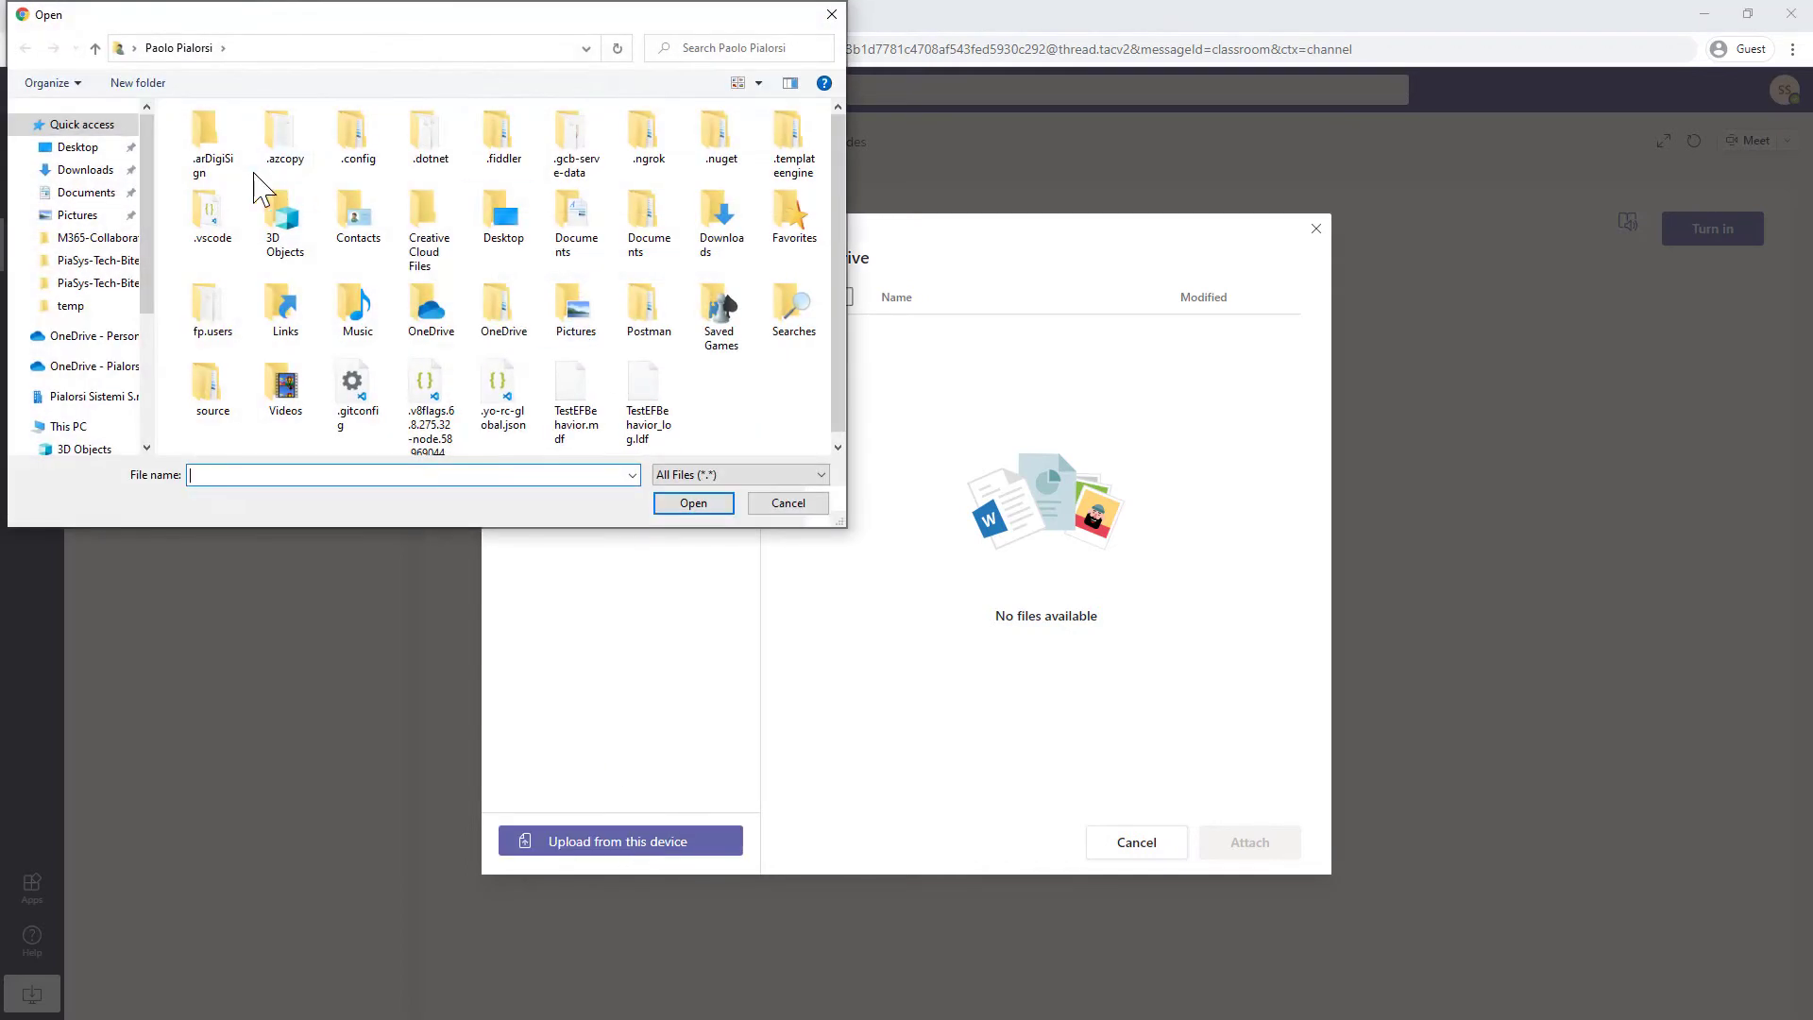
pyautogui.click(86, 192)
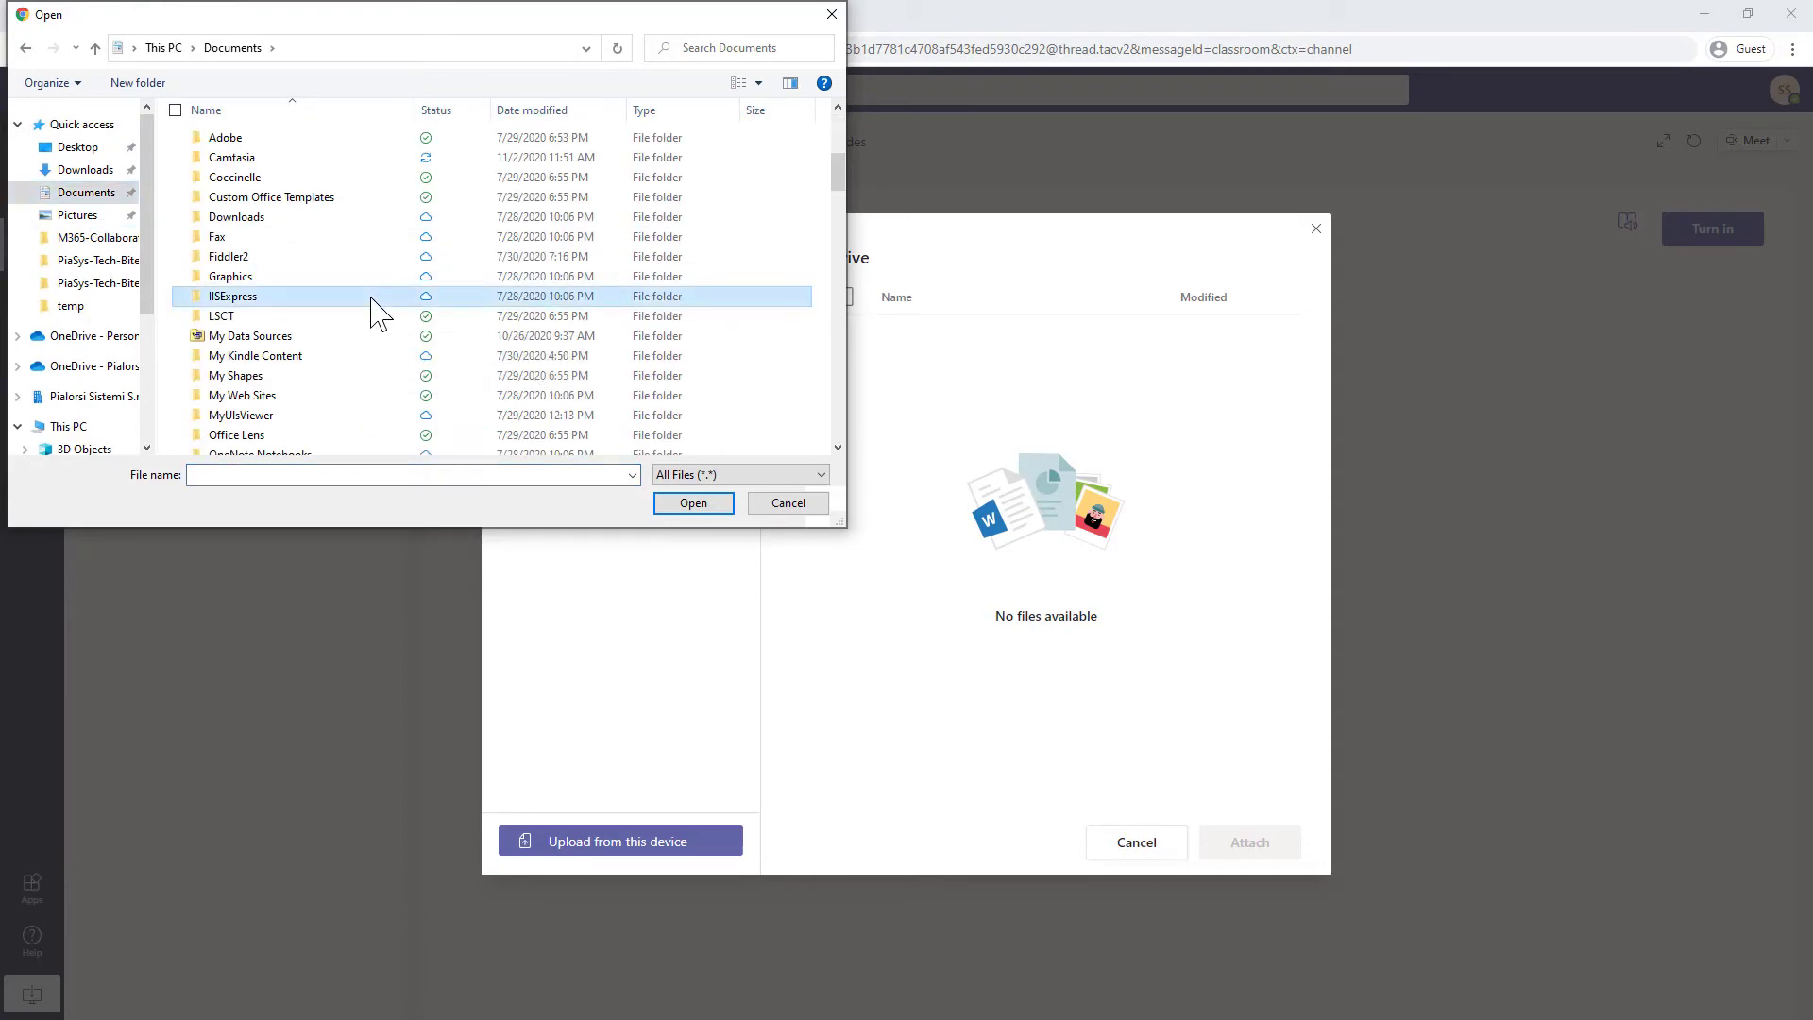
pyautogui.scroll(-10, 347, 405)
pyautogui.scroll(-15, 341, 407)
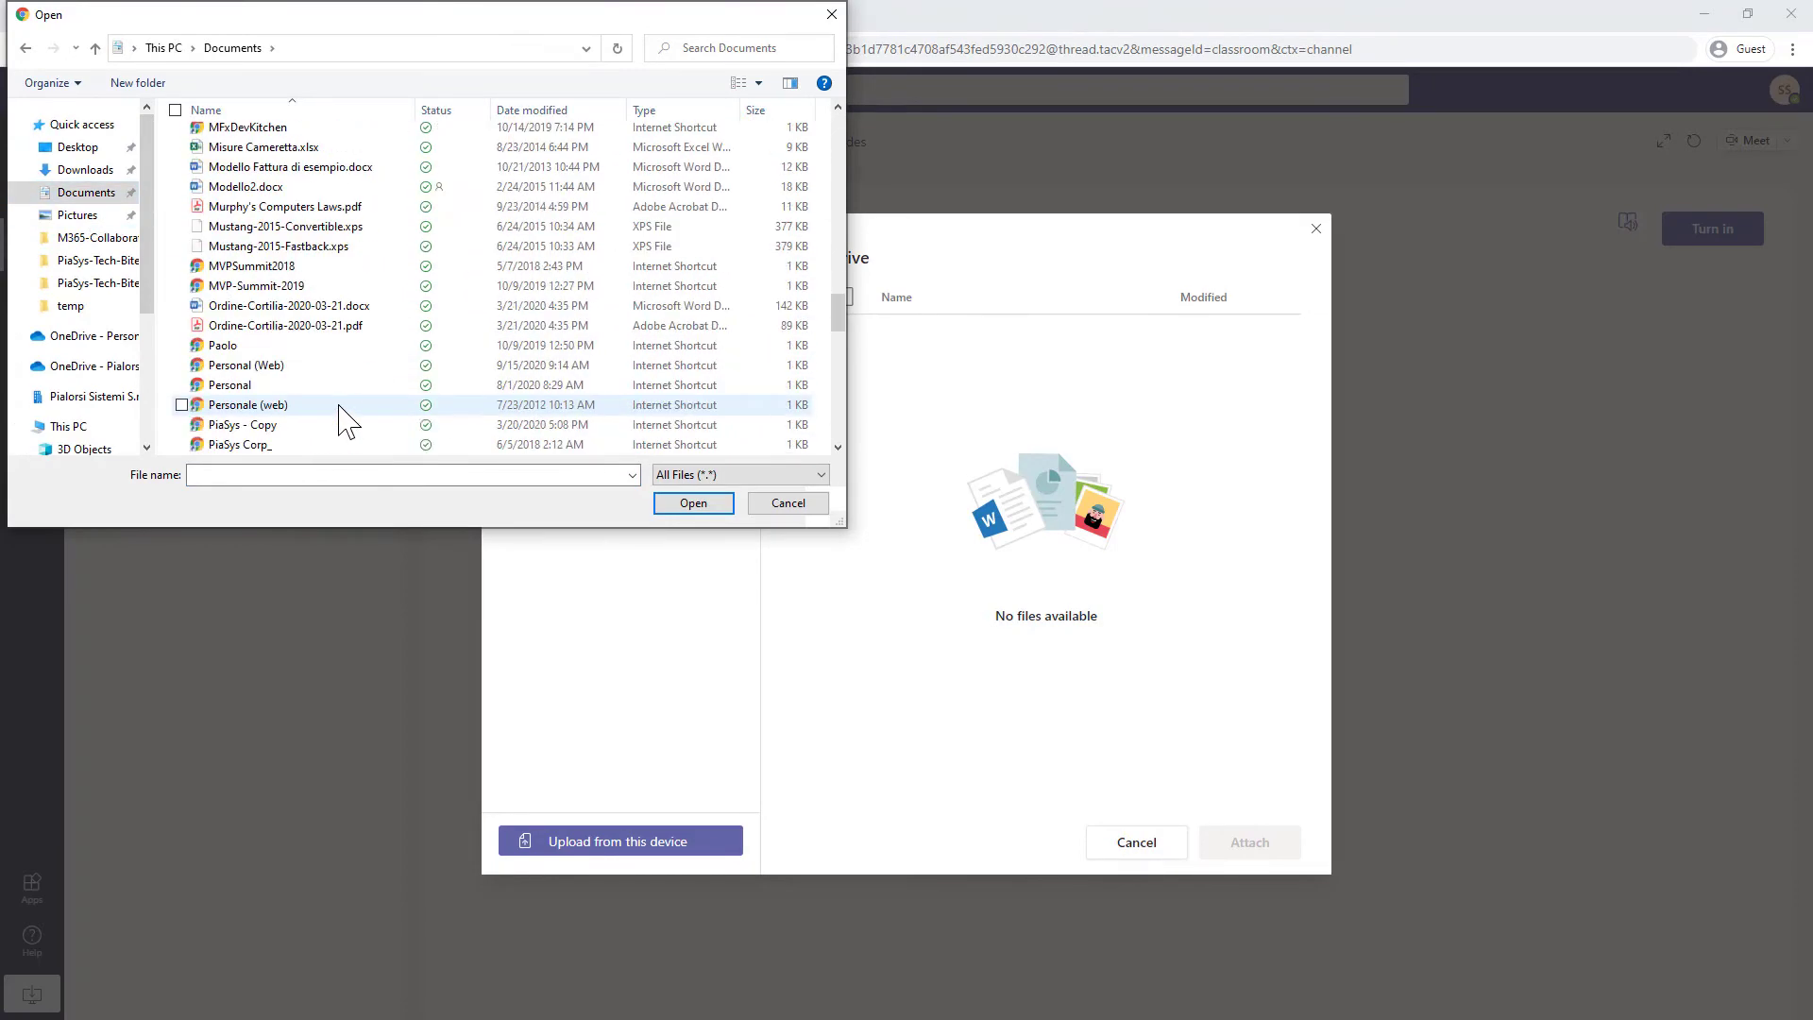
pyautogui.doubleClick(454, 209)
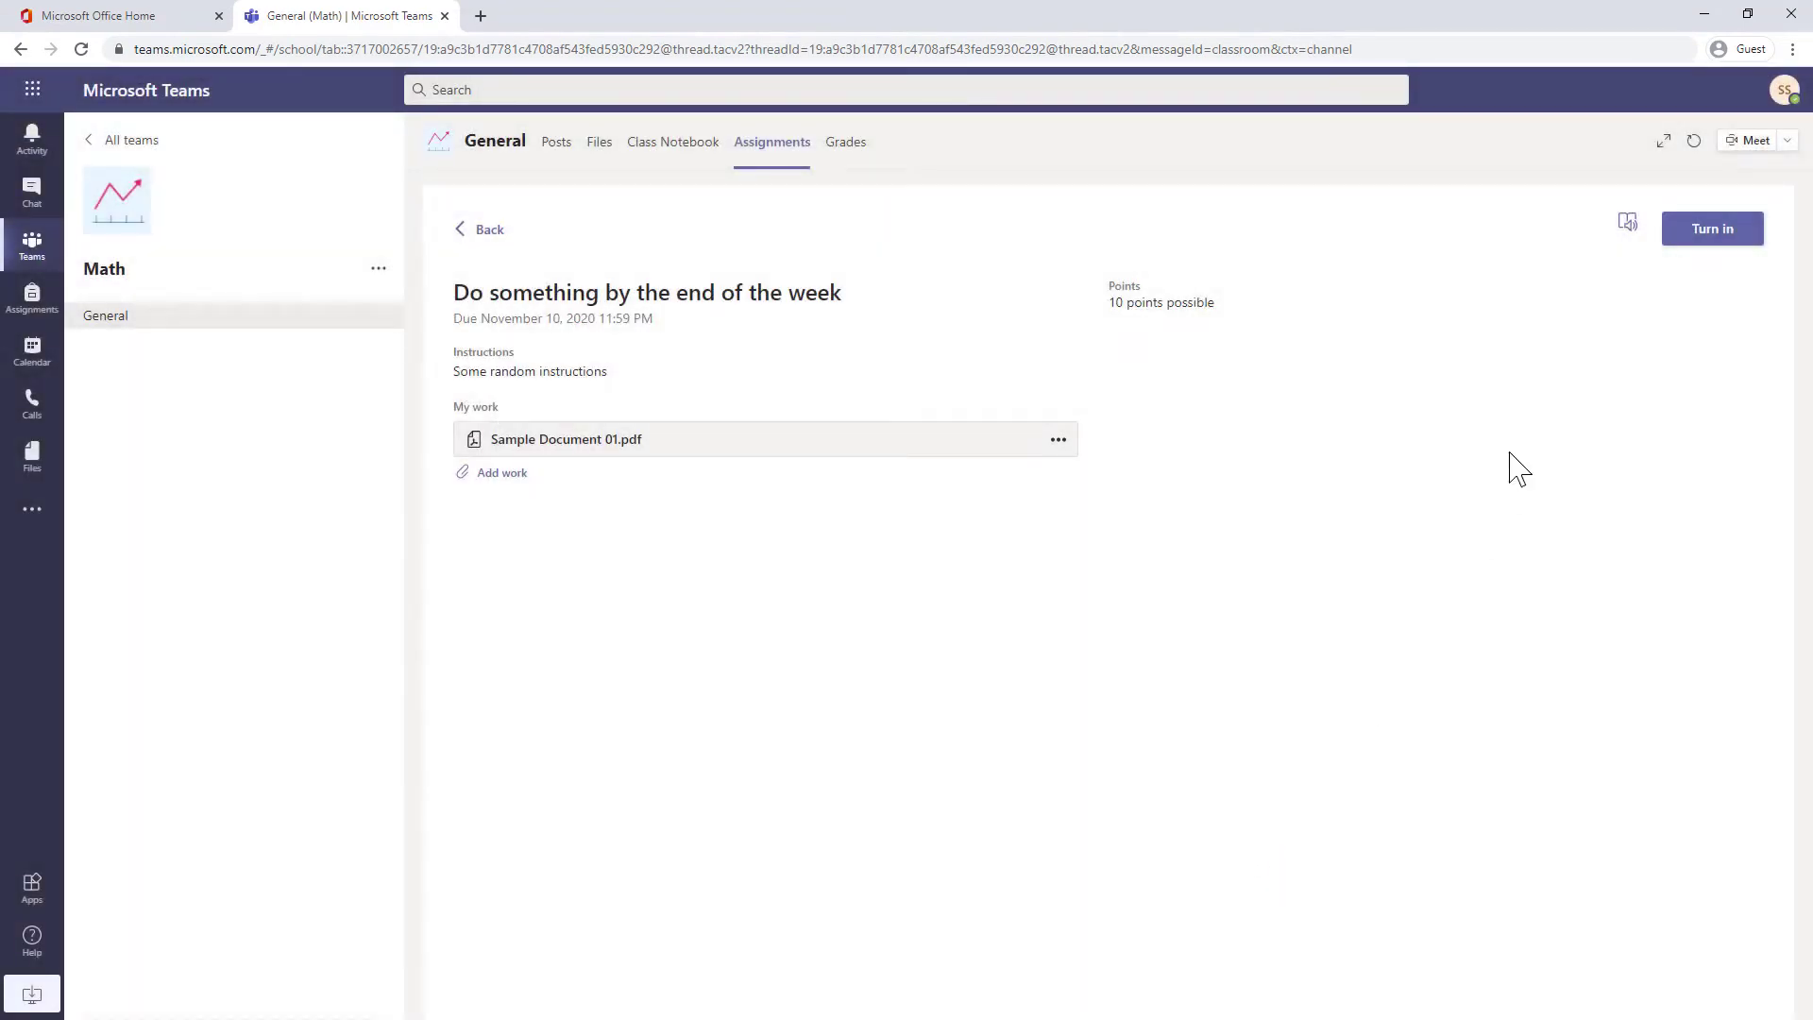
pyautogui.click(1700, 236)
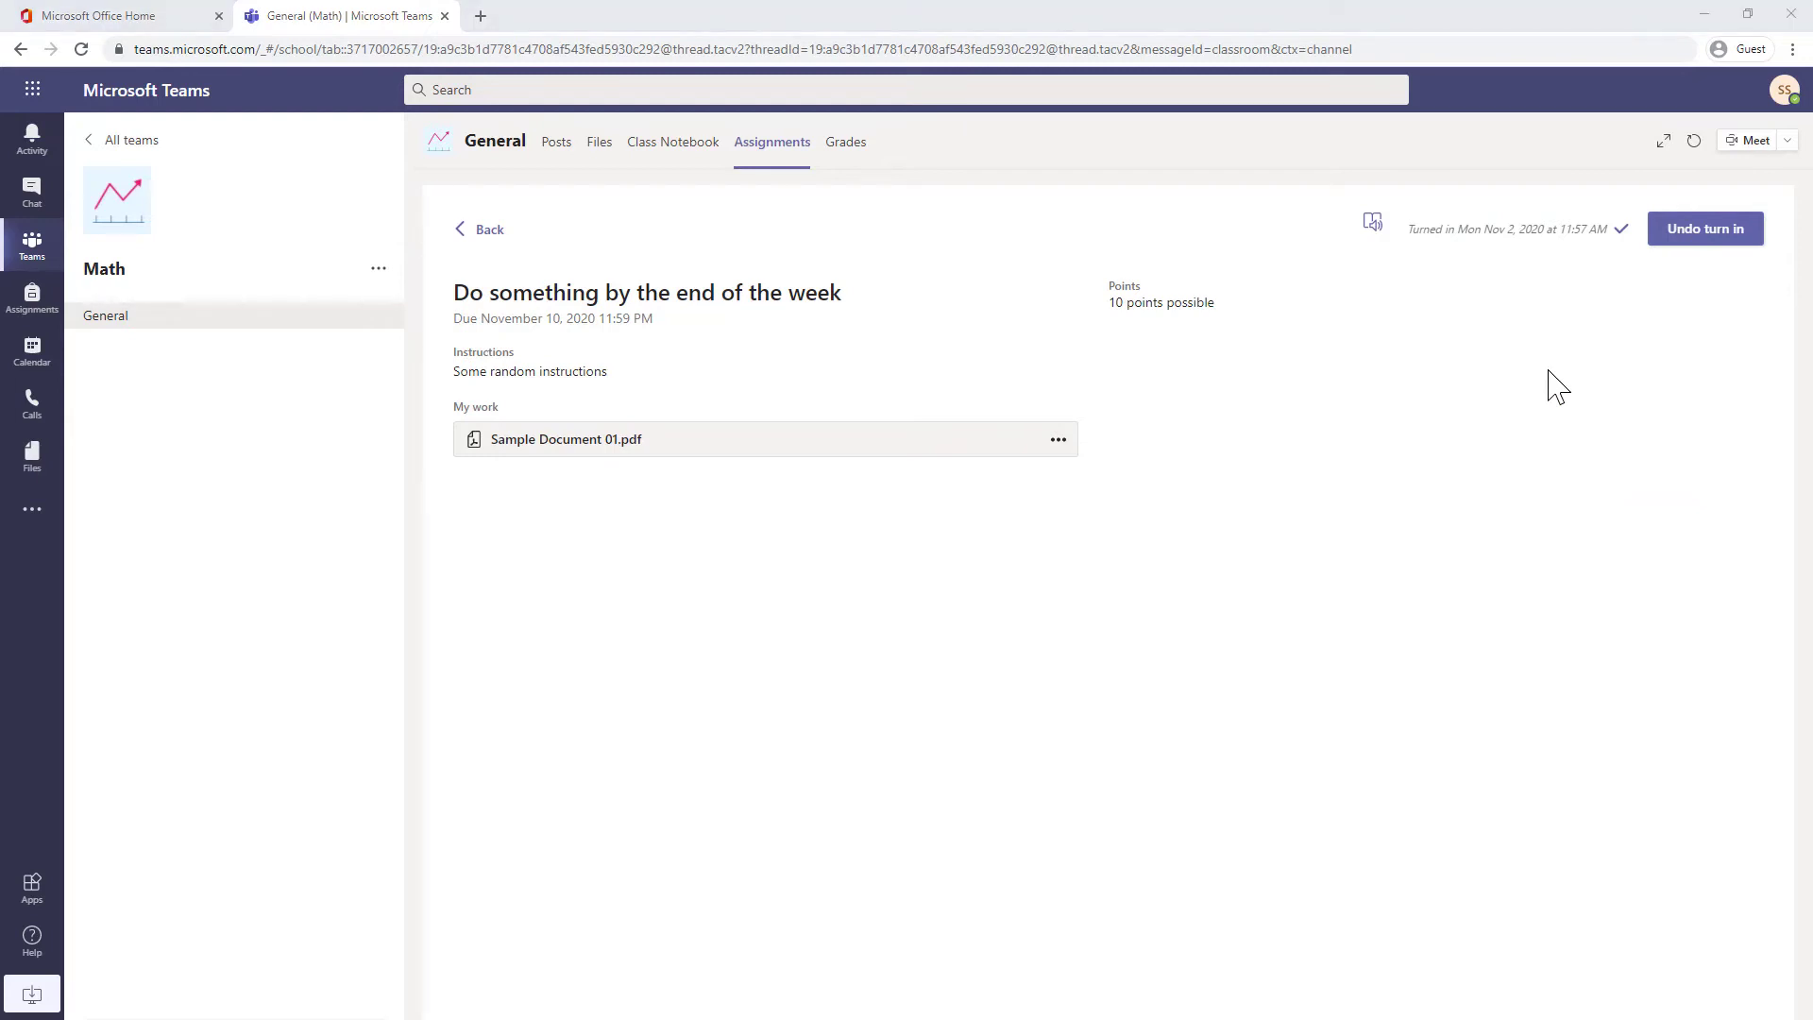
# Switch back to the teacher's browser window and open the posts of the Math team's General channel.
pyautogui.hotkey('alt', 'Tab')
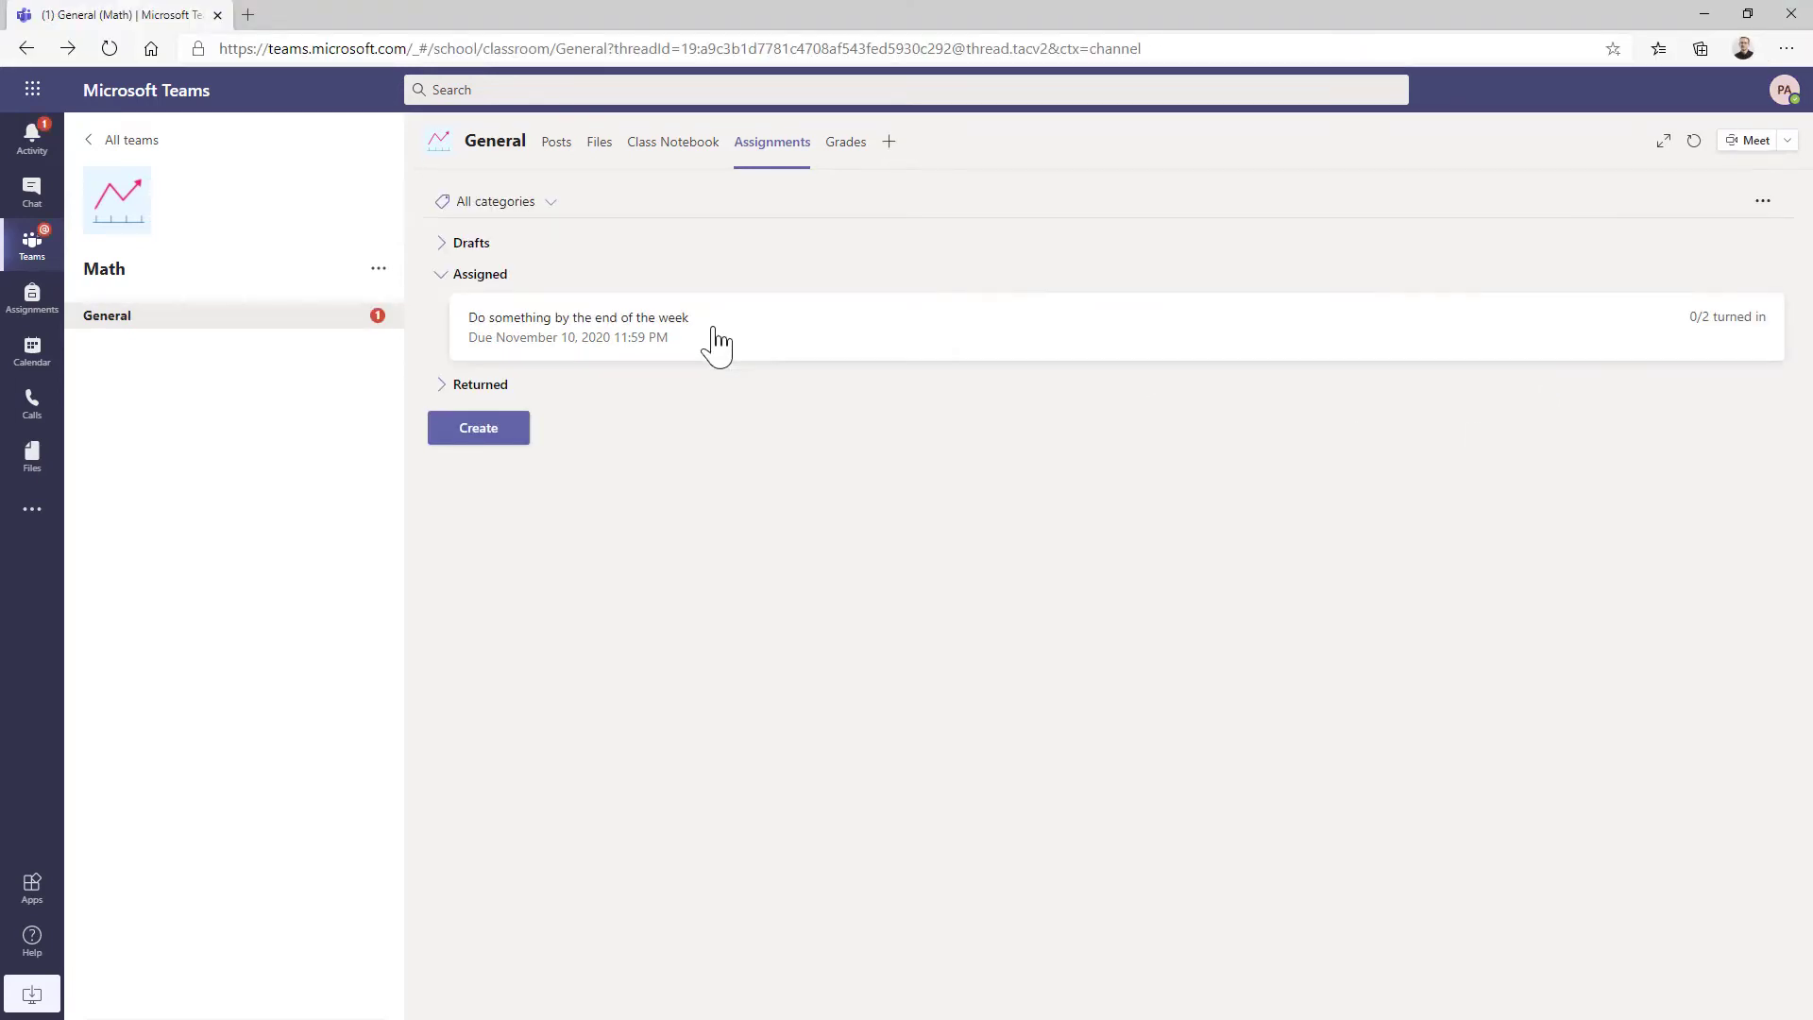
pyautogui.click(229, 338)
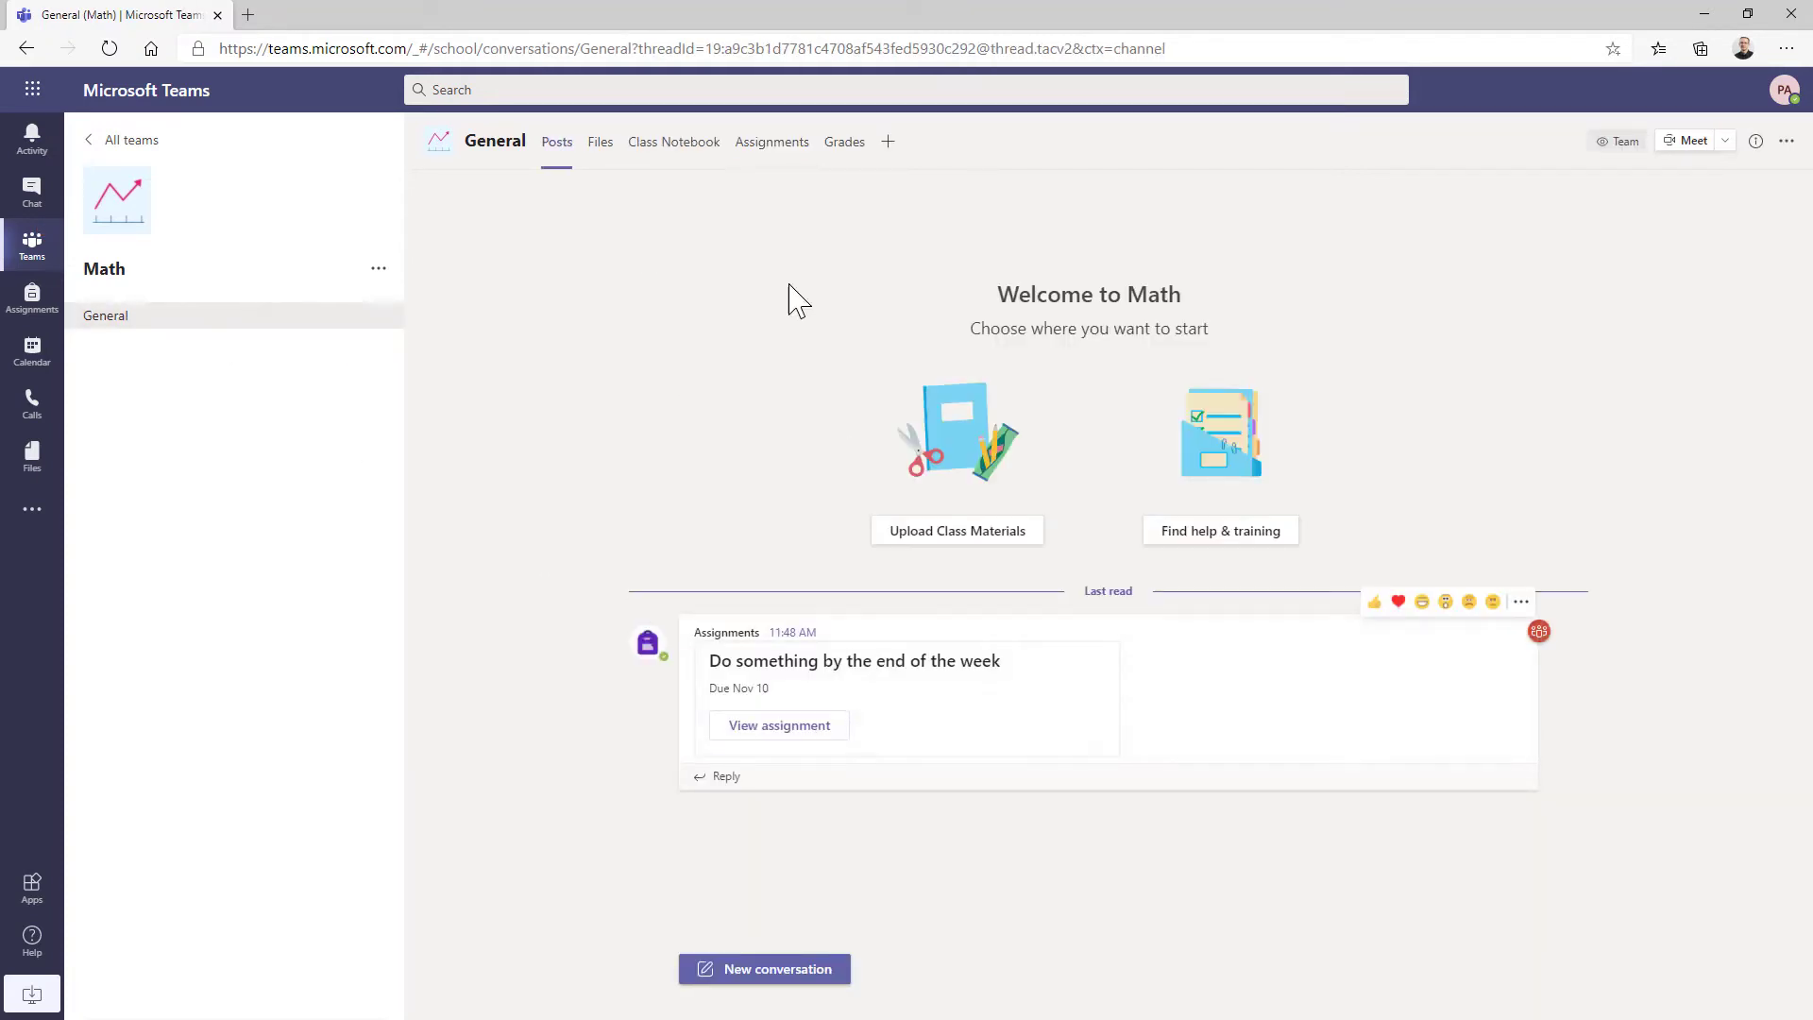
# Open the work the first student turned in for the "Do something by the end of the week" assignment.
pyautogui.click(769, 147)
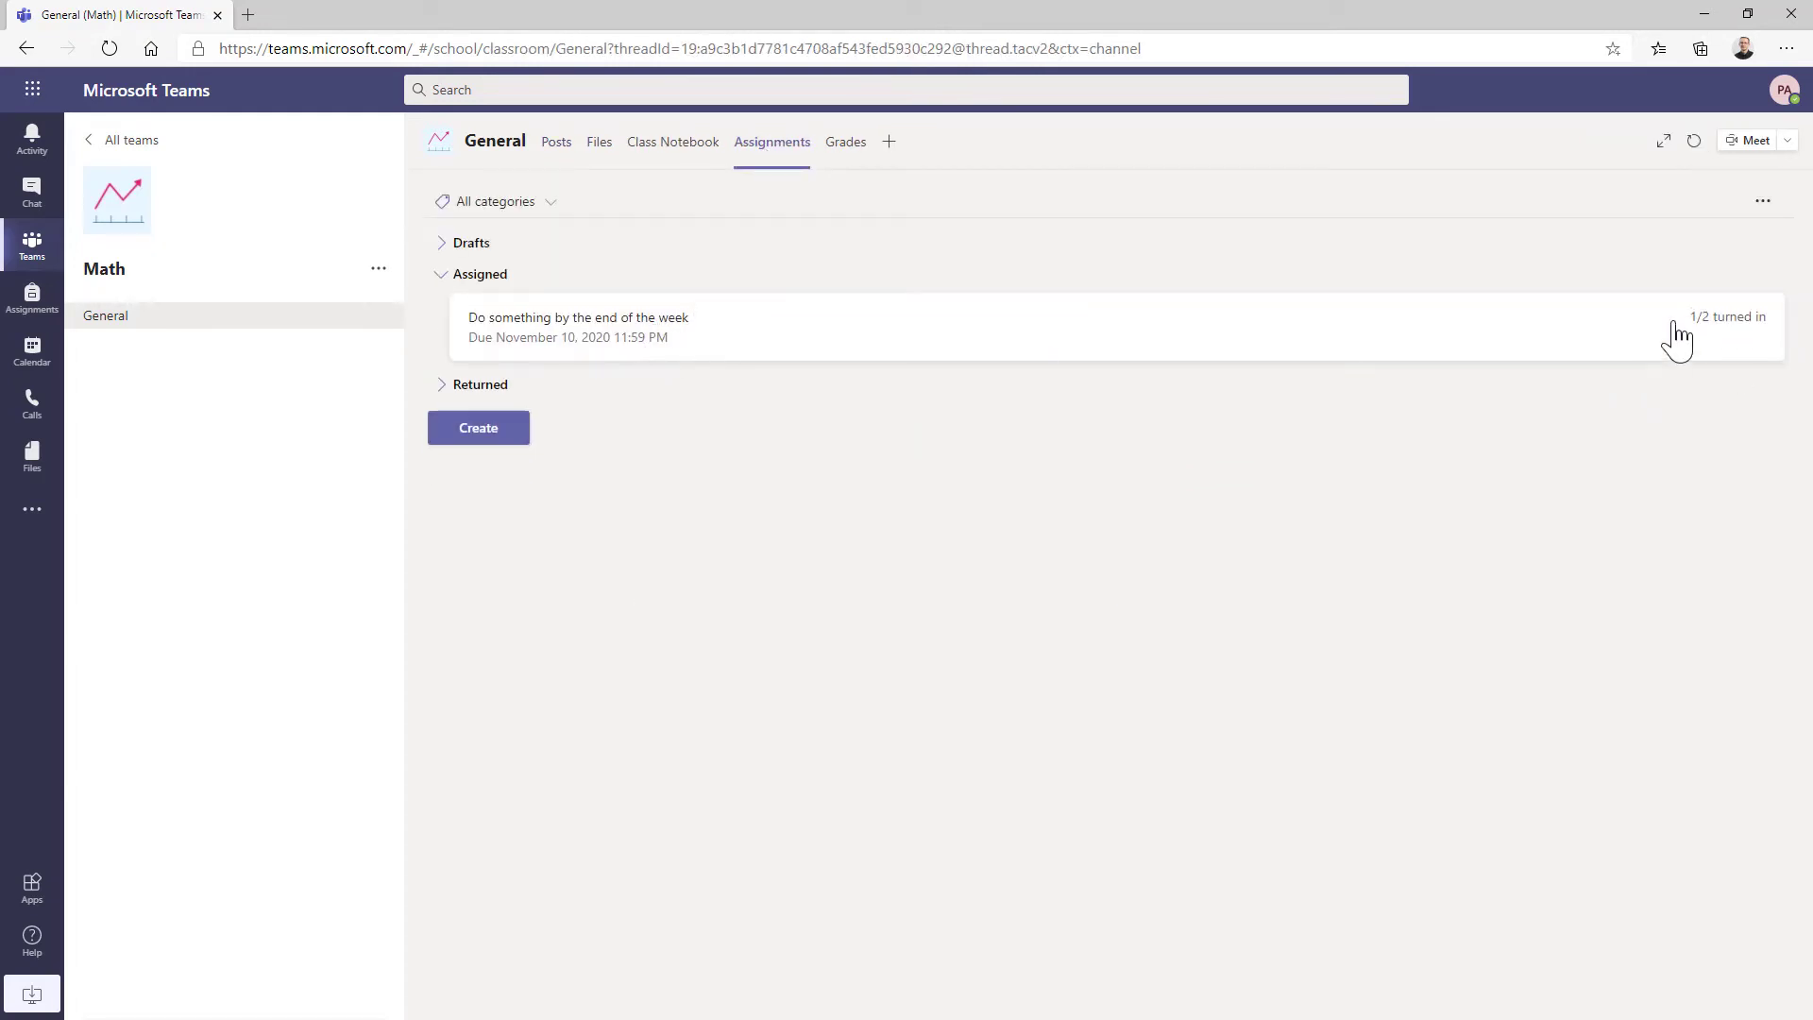
pyautogui.click(1431, 337)
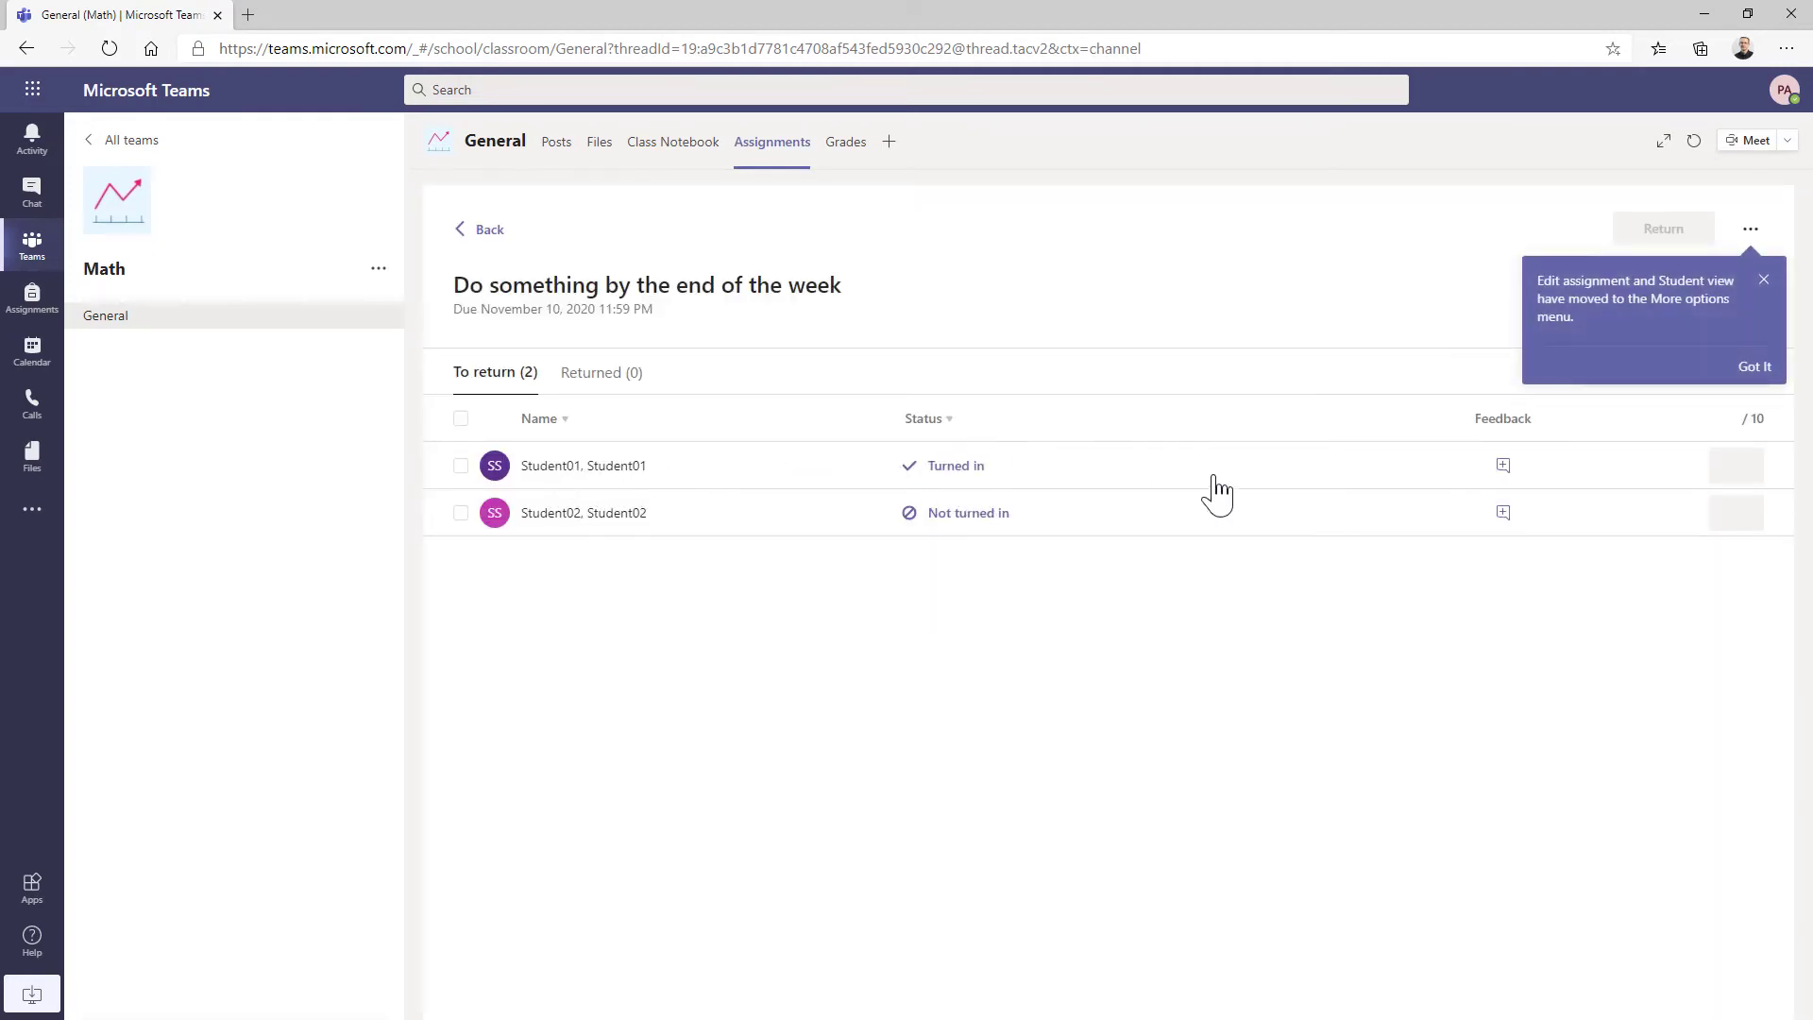
pyautogui.click(964, 470)
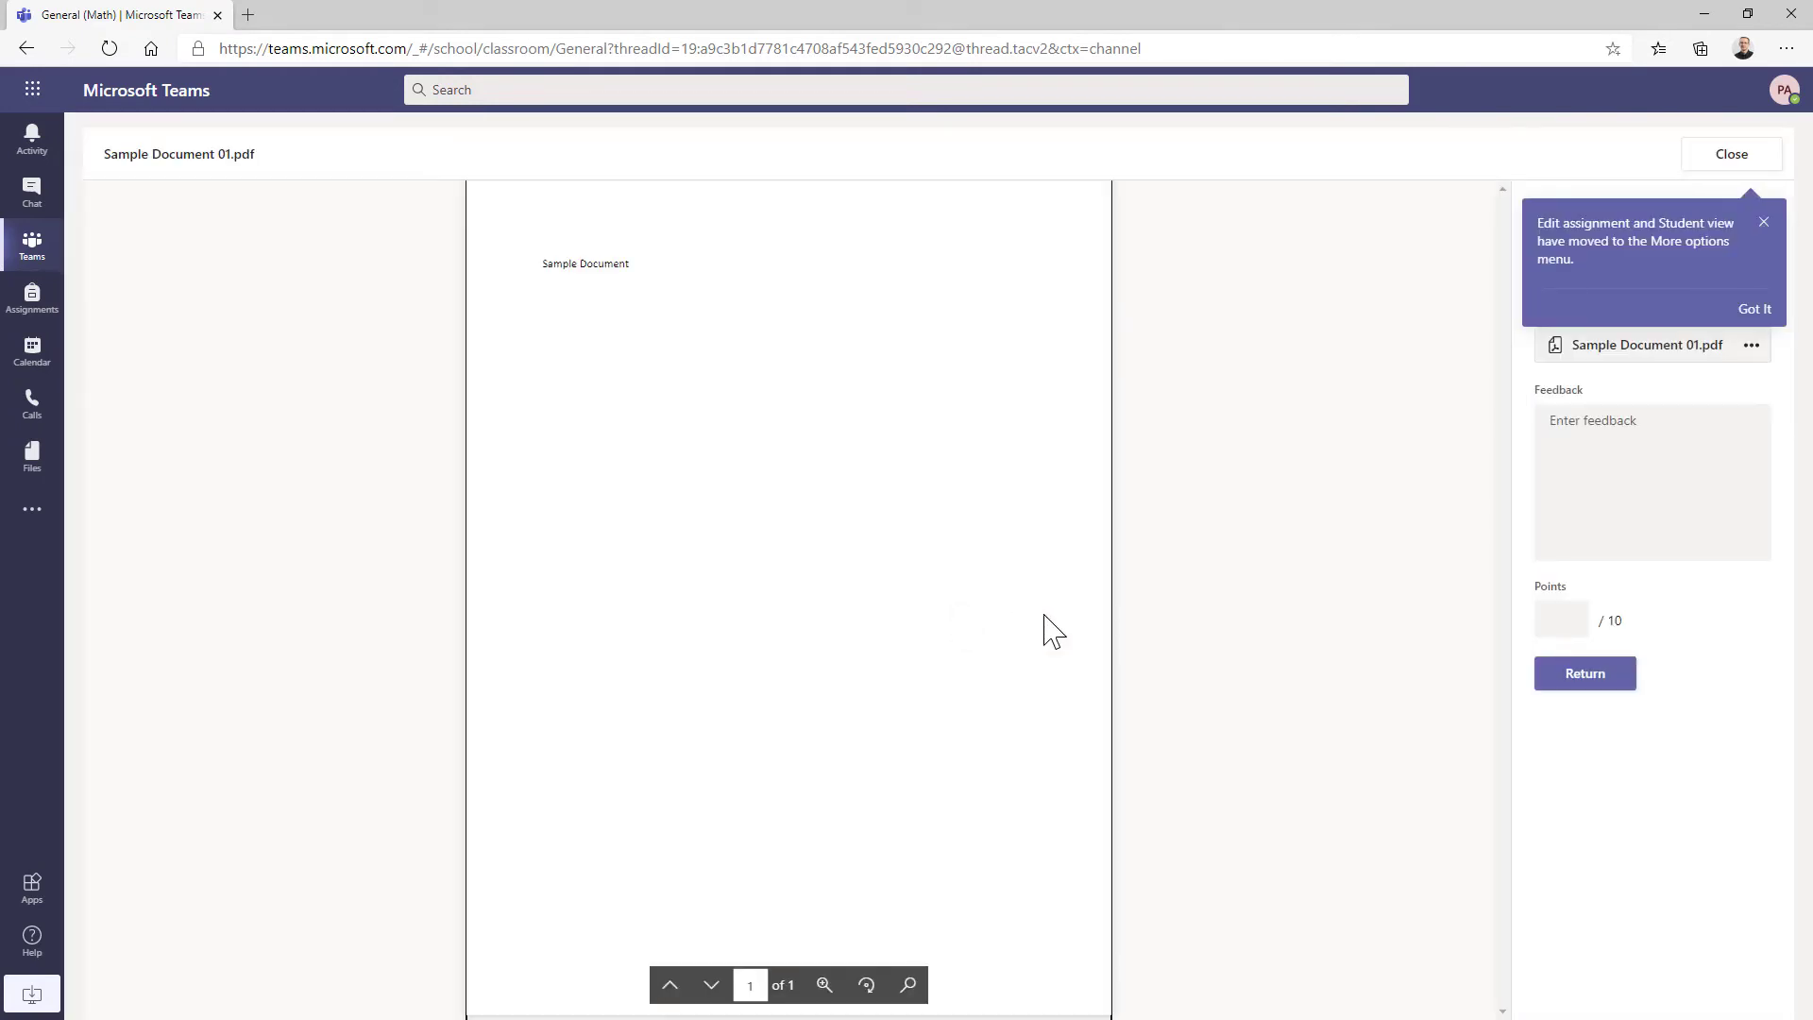
# Grade the student's Sample Document 01.pdf with 8 points, return it and close the submission.
pyautogui.click(1544, 621)
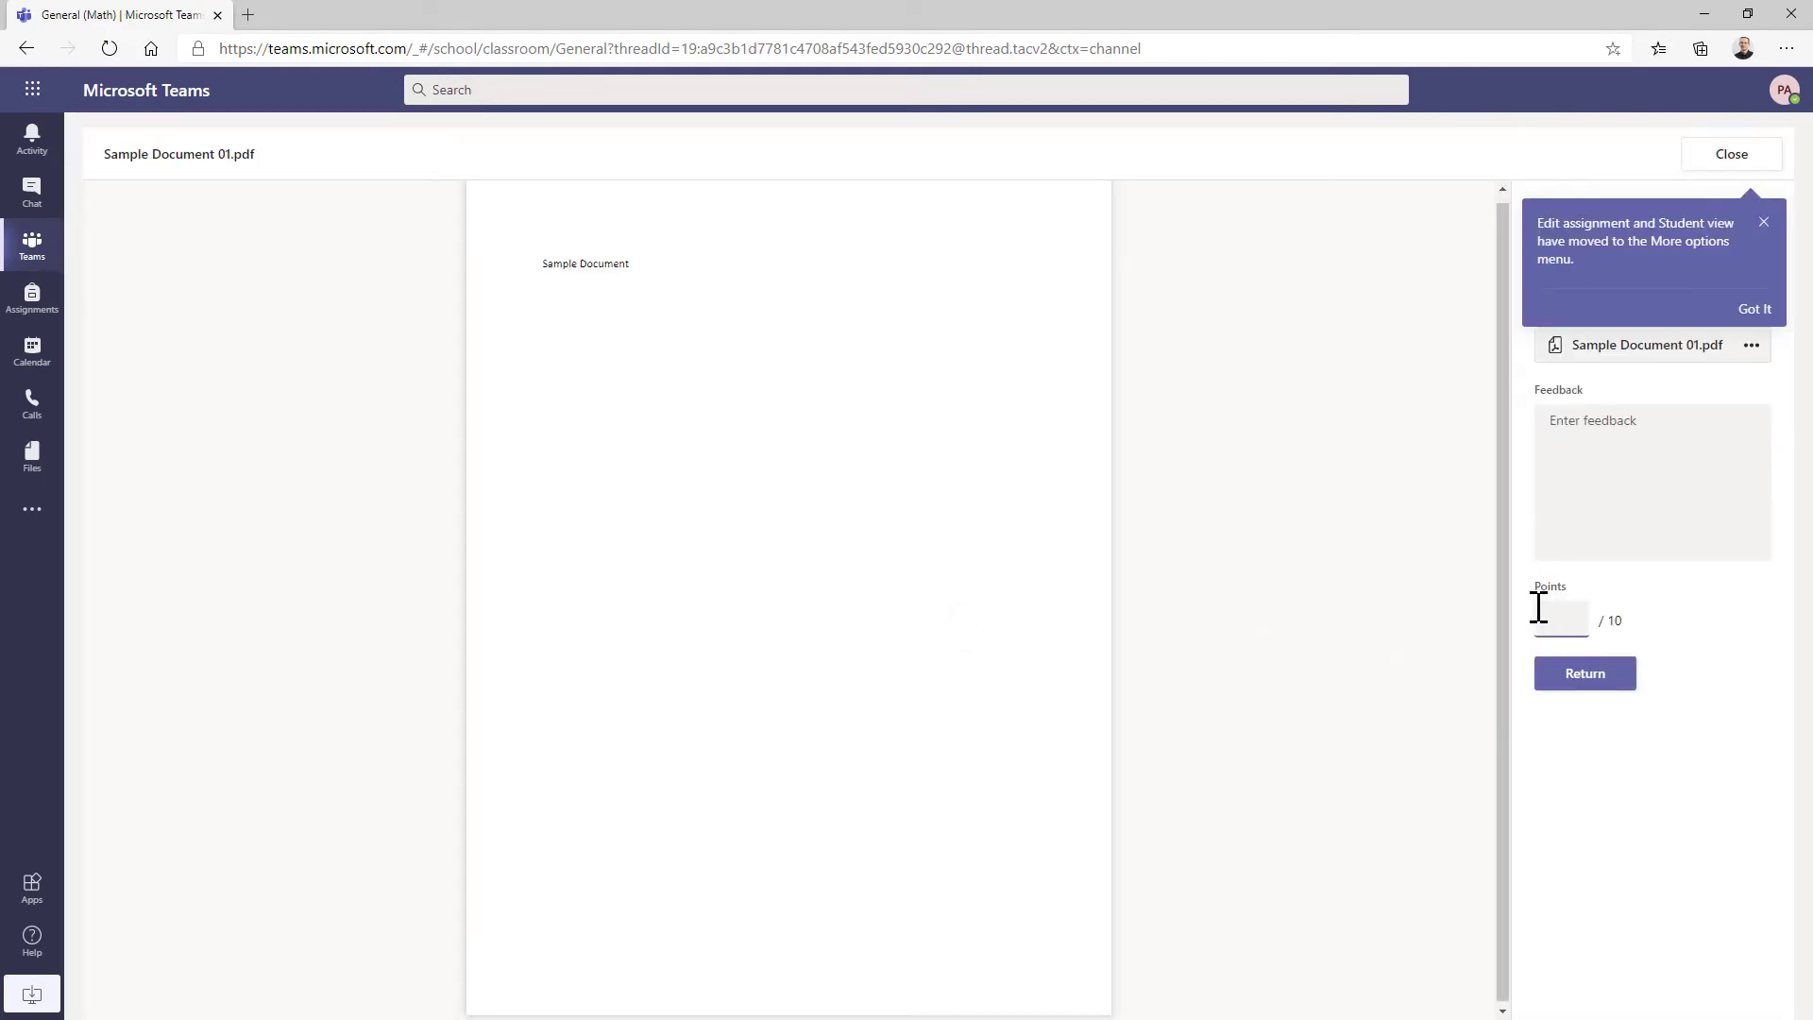
pyautogui.click(1590, 678)
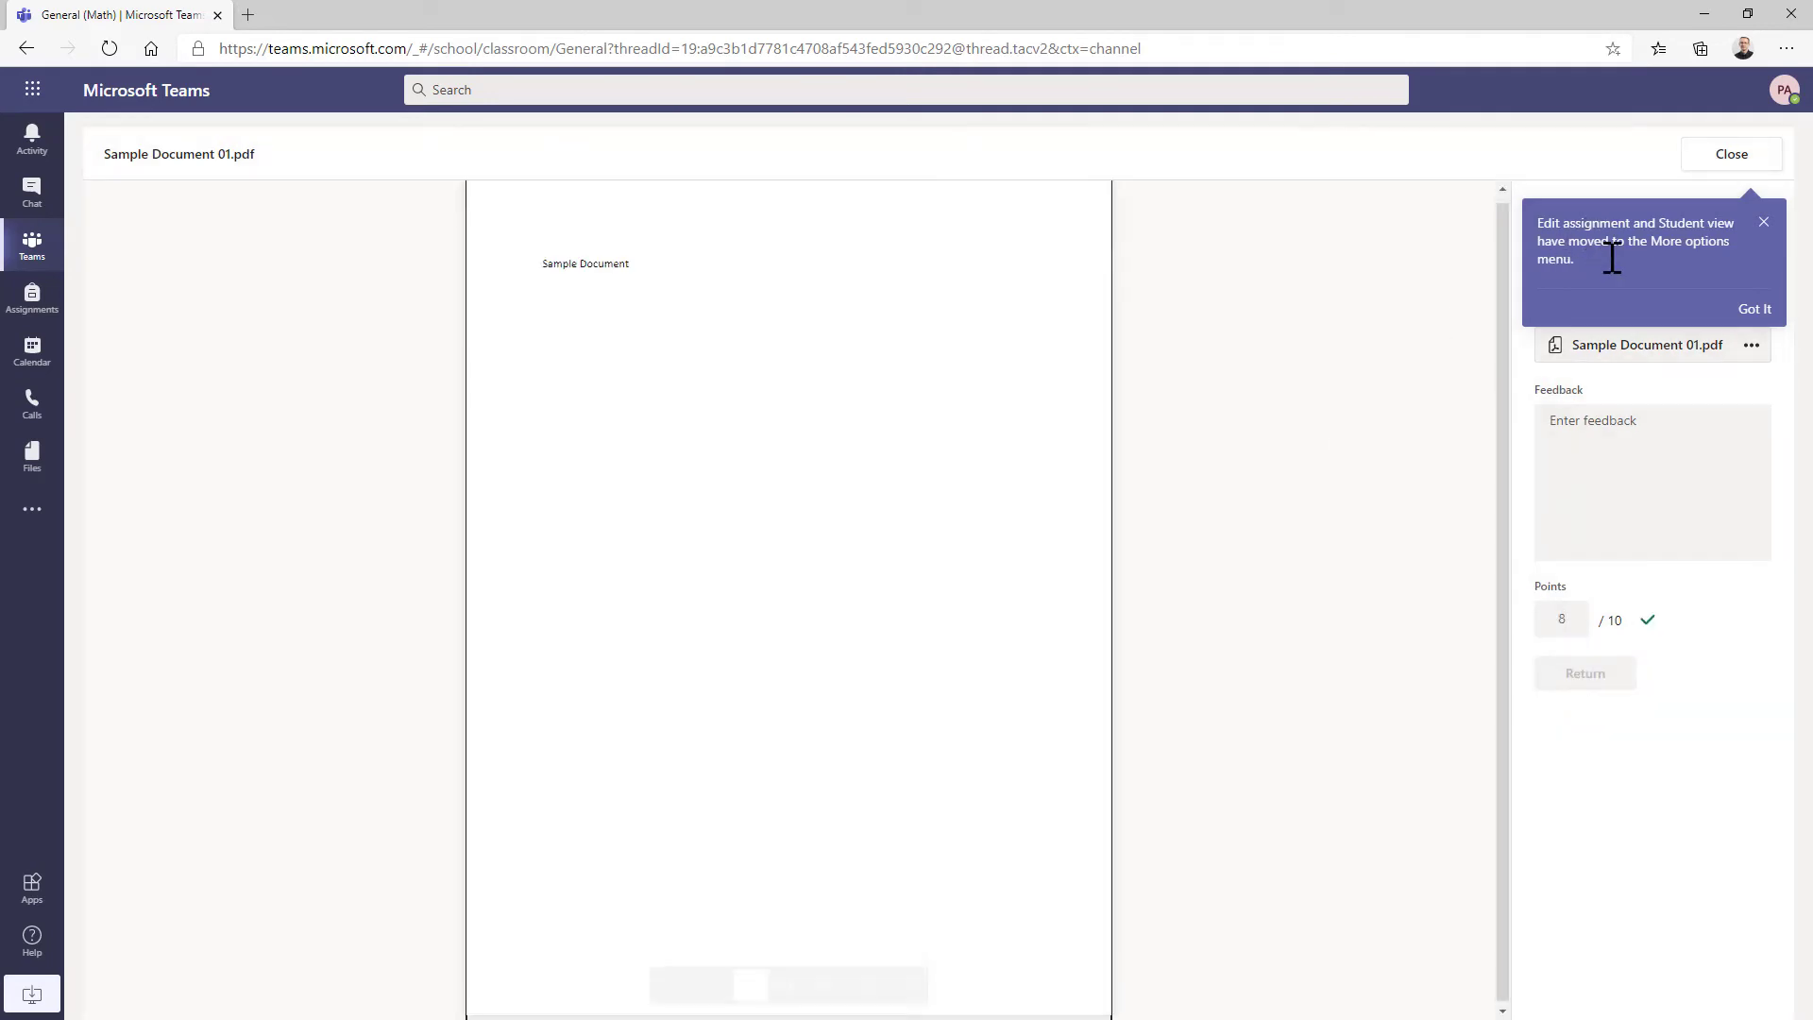
pyautogui.click(1754, 311)
pyautogui.click(1736, 157)
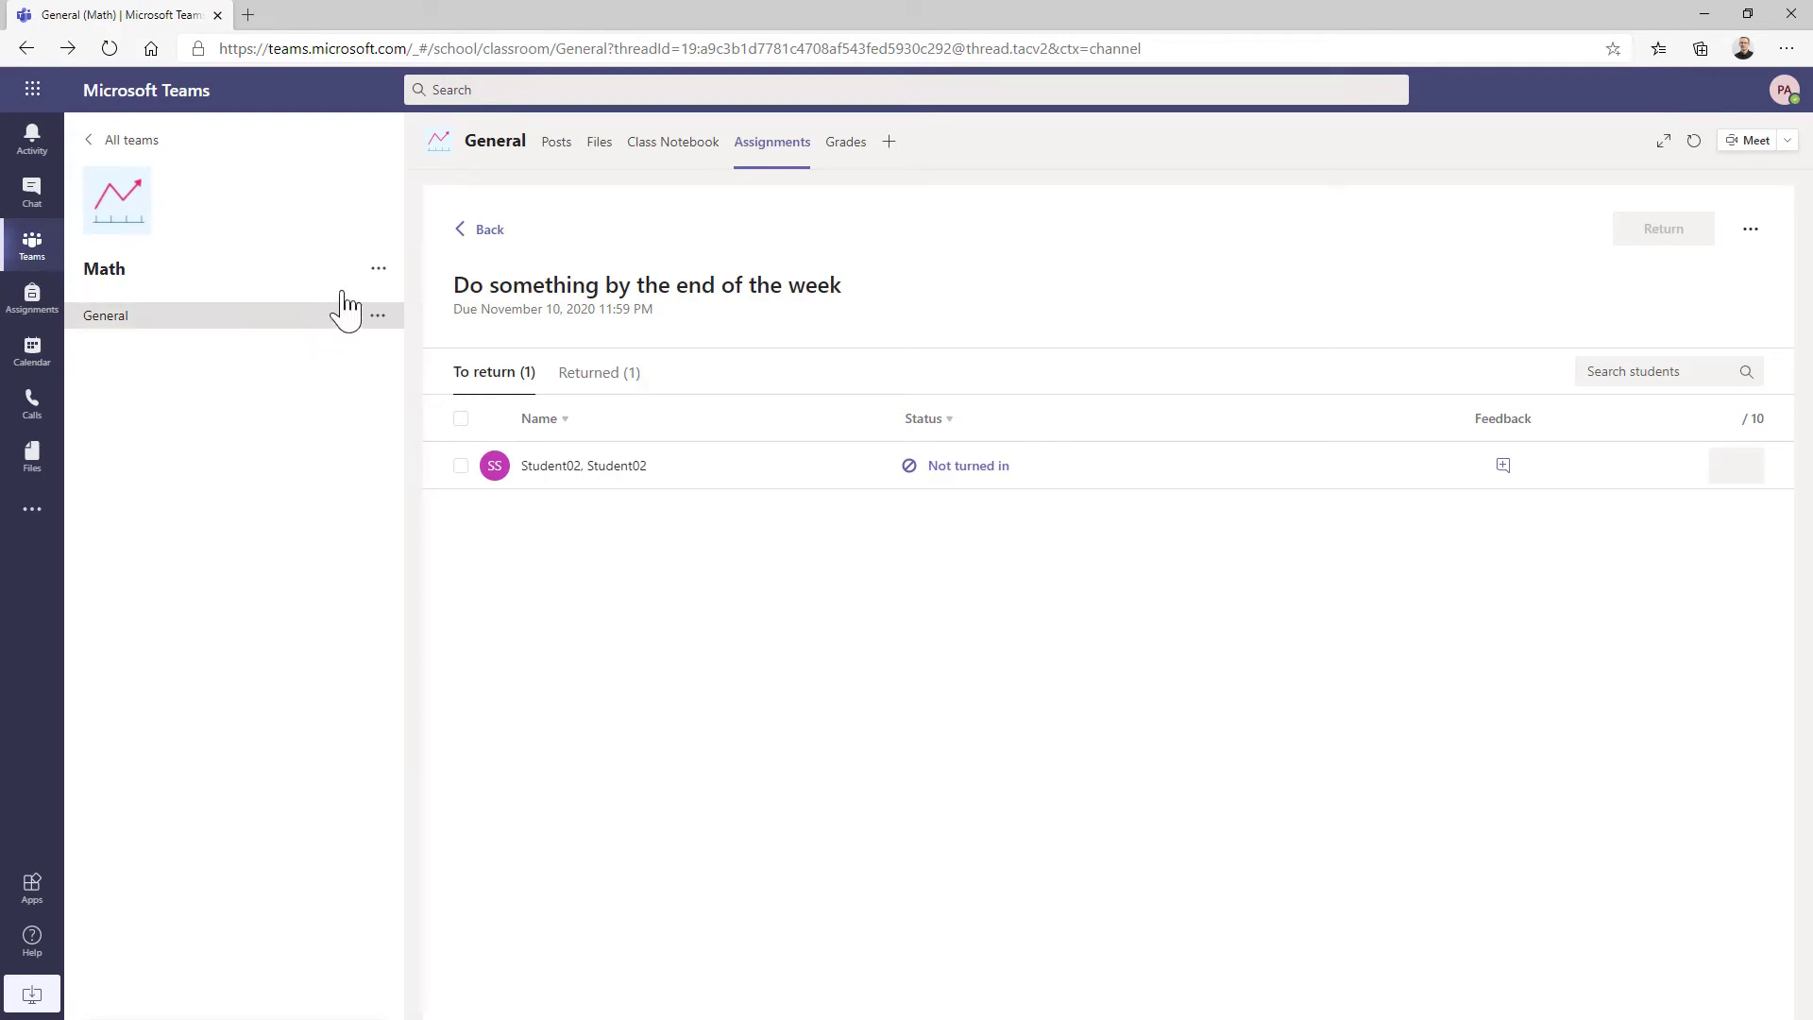
# Start a new Forms quiz from the Math team's assignment list and title it "My Quiz for Math Class".
pyautogui.click(488, 232)
pyautogui.click(466, 442)
pyautogui.click(478, 361)
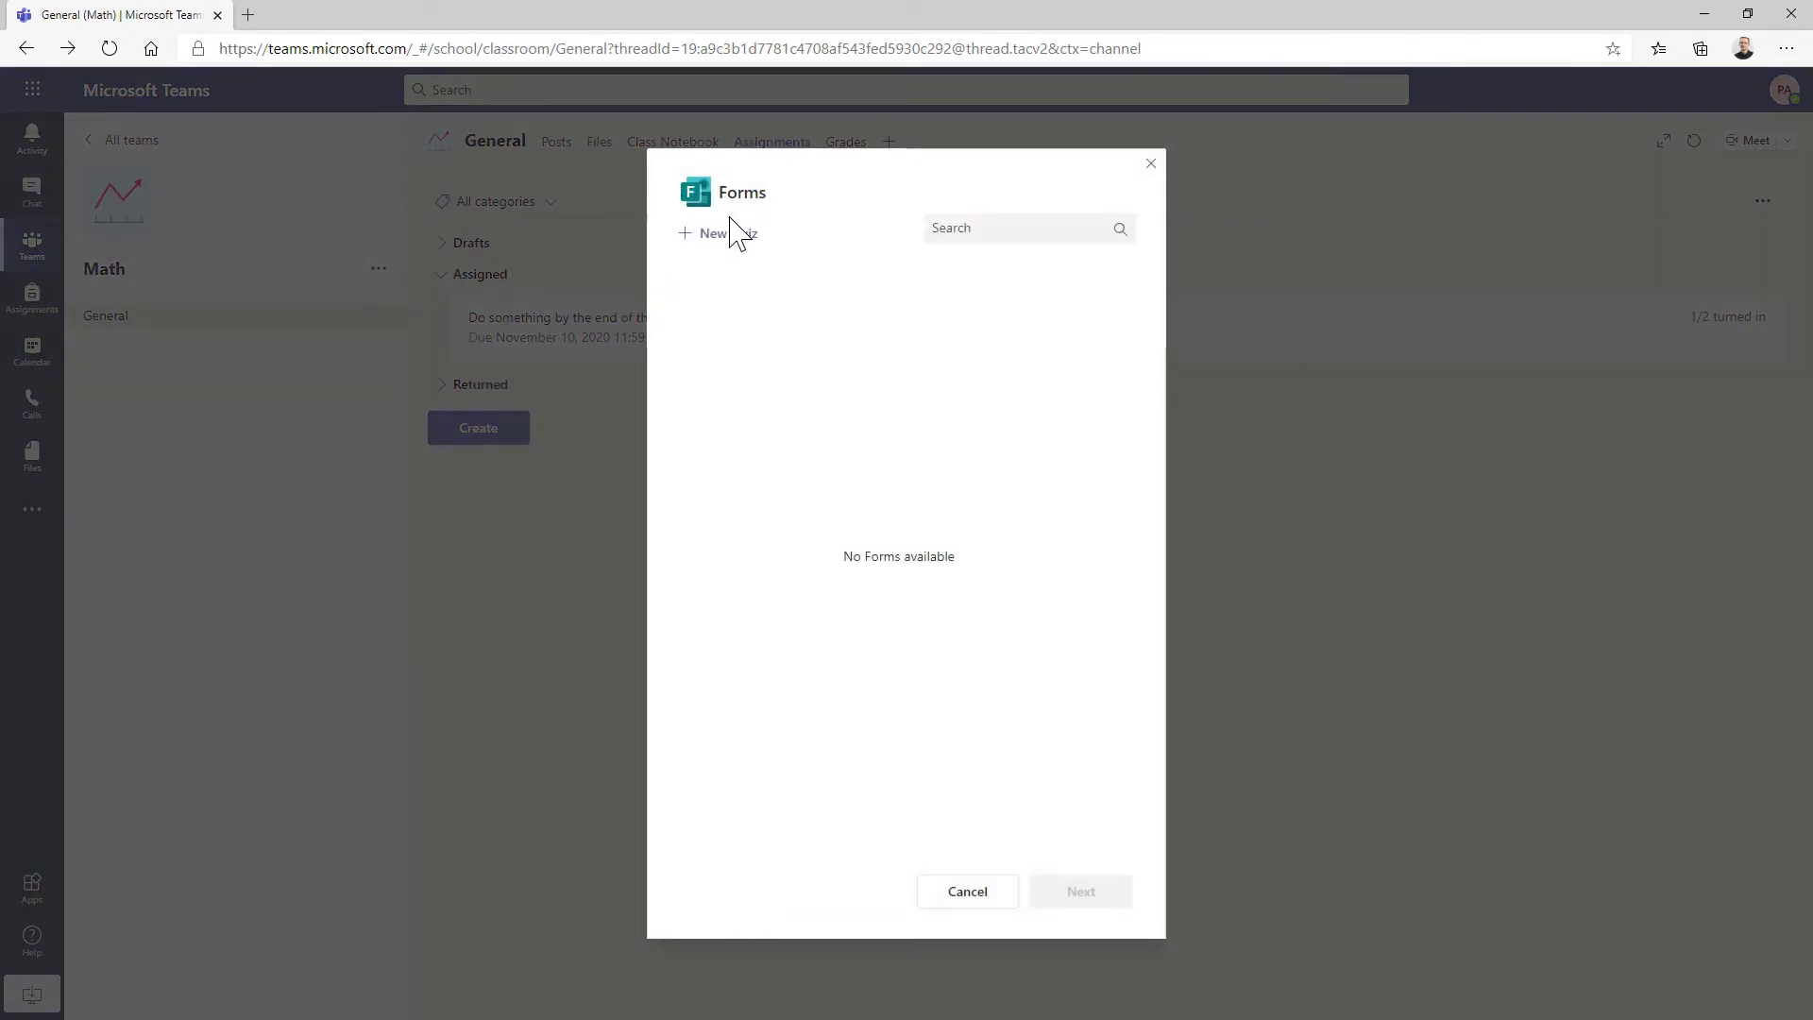
pyautogui.click(719, 234)
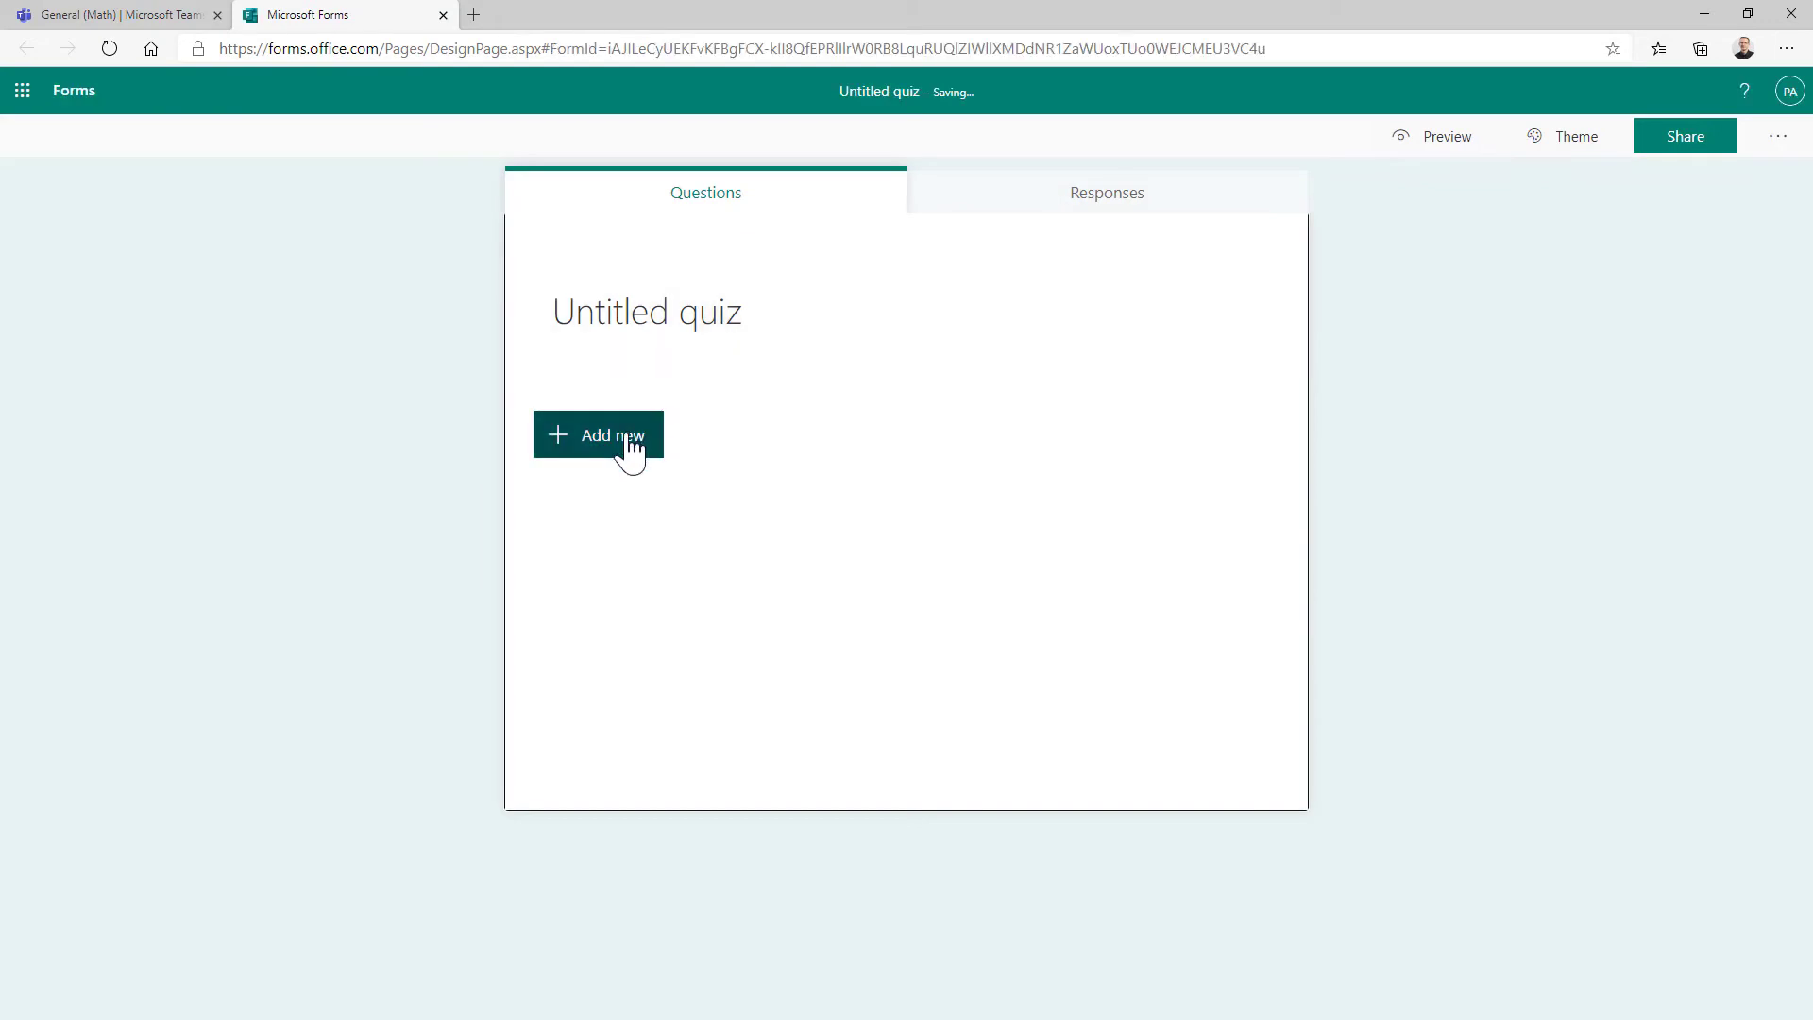
pyautogui.click(659, 317)
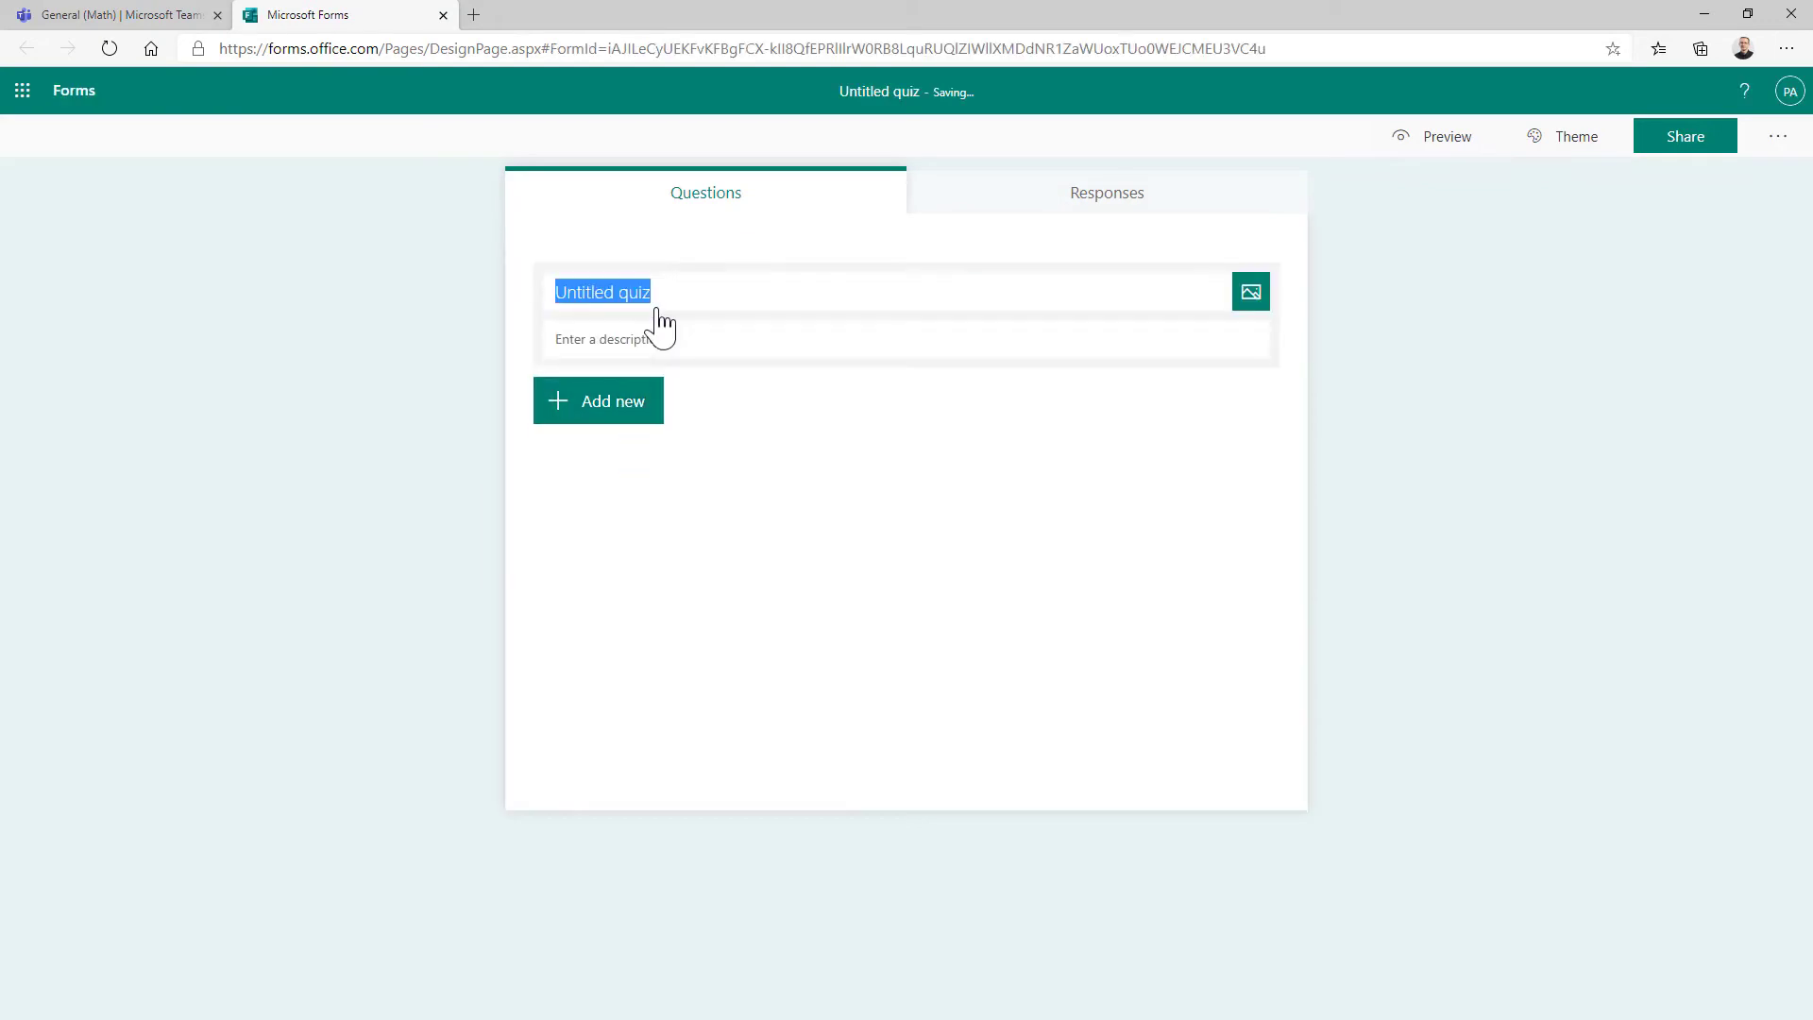
pyautogui.write('My ')
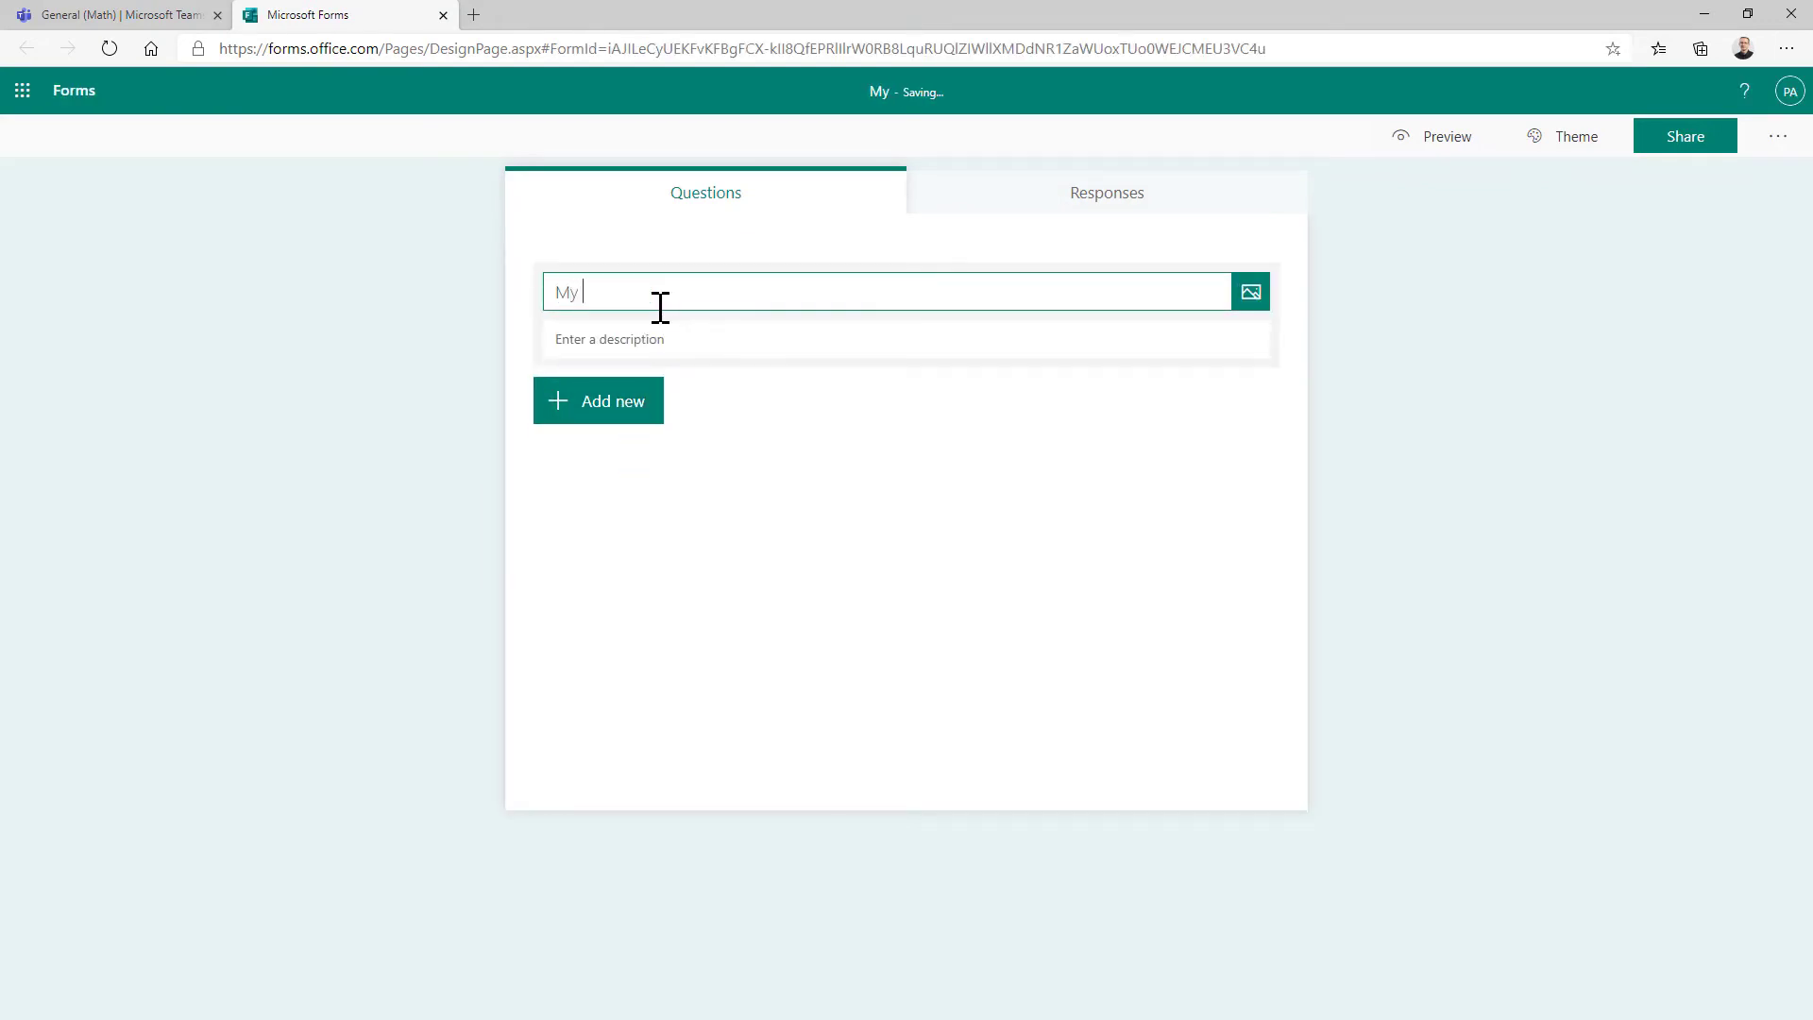
pyautogui.write('Quiz for ')
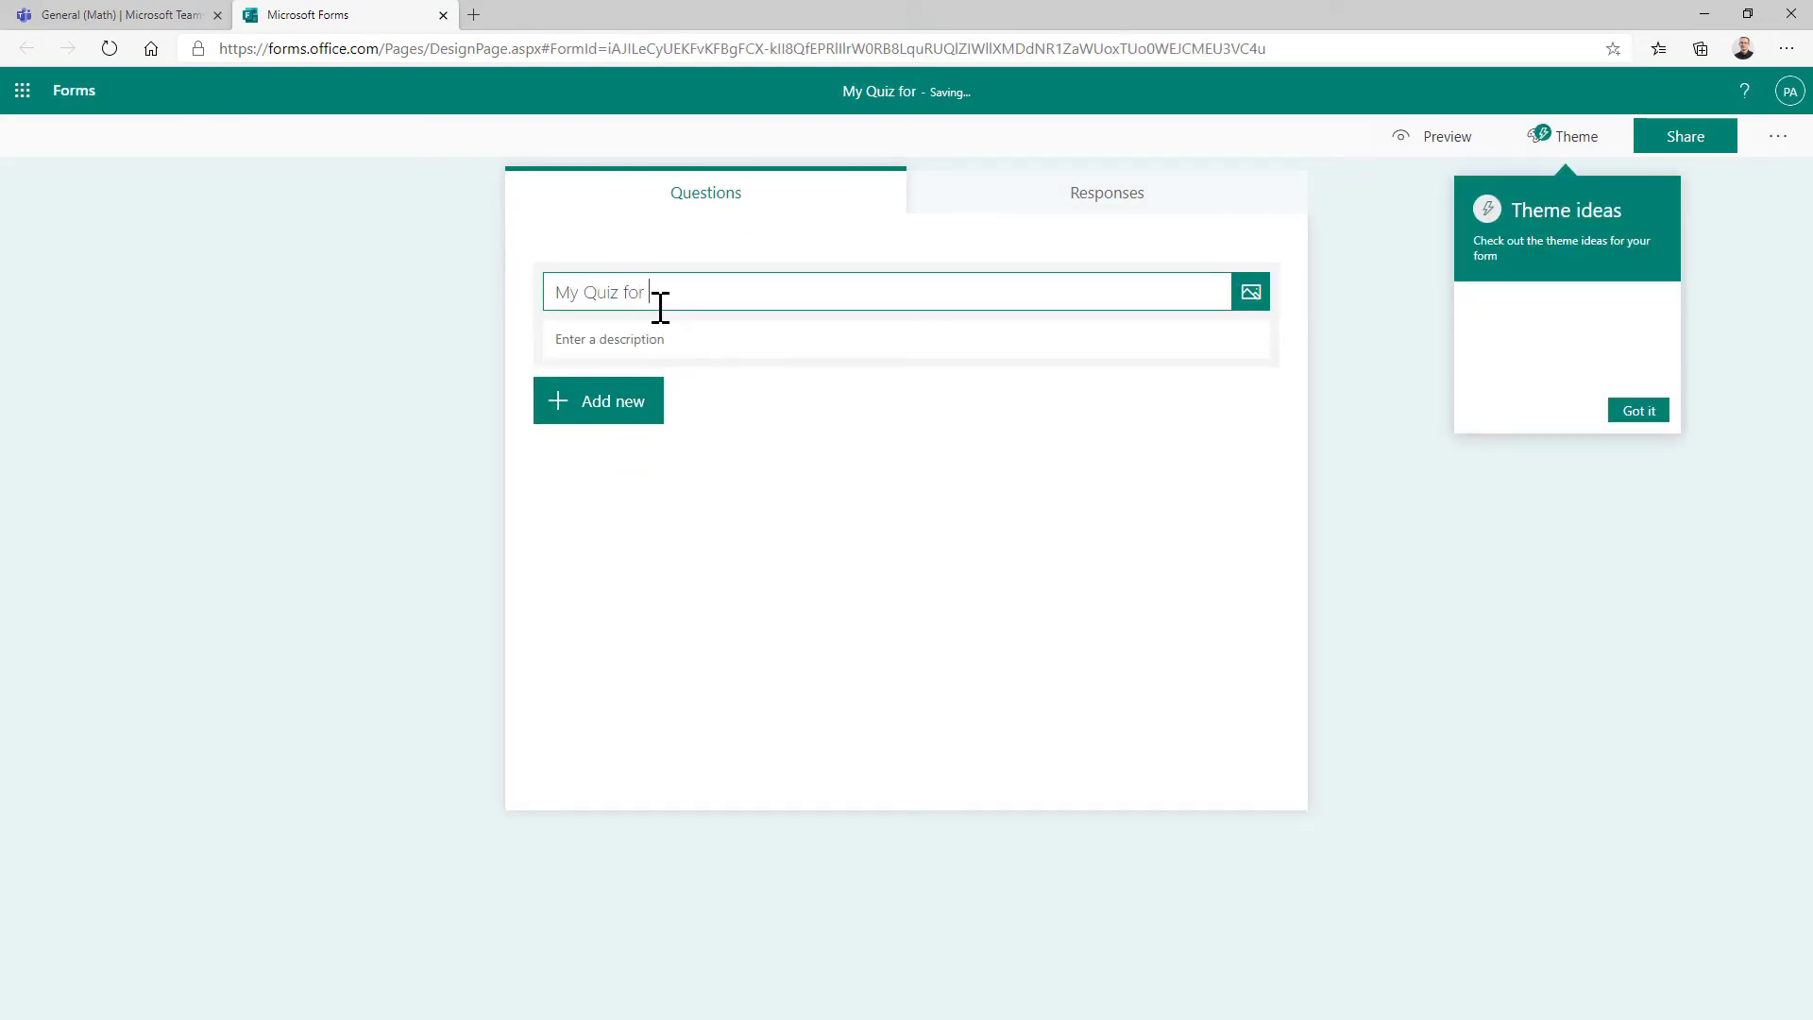
pyautogui.write('Math Class')
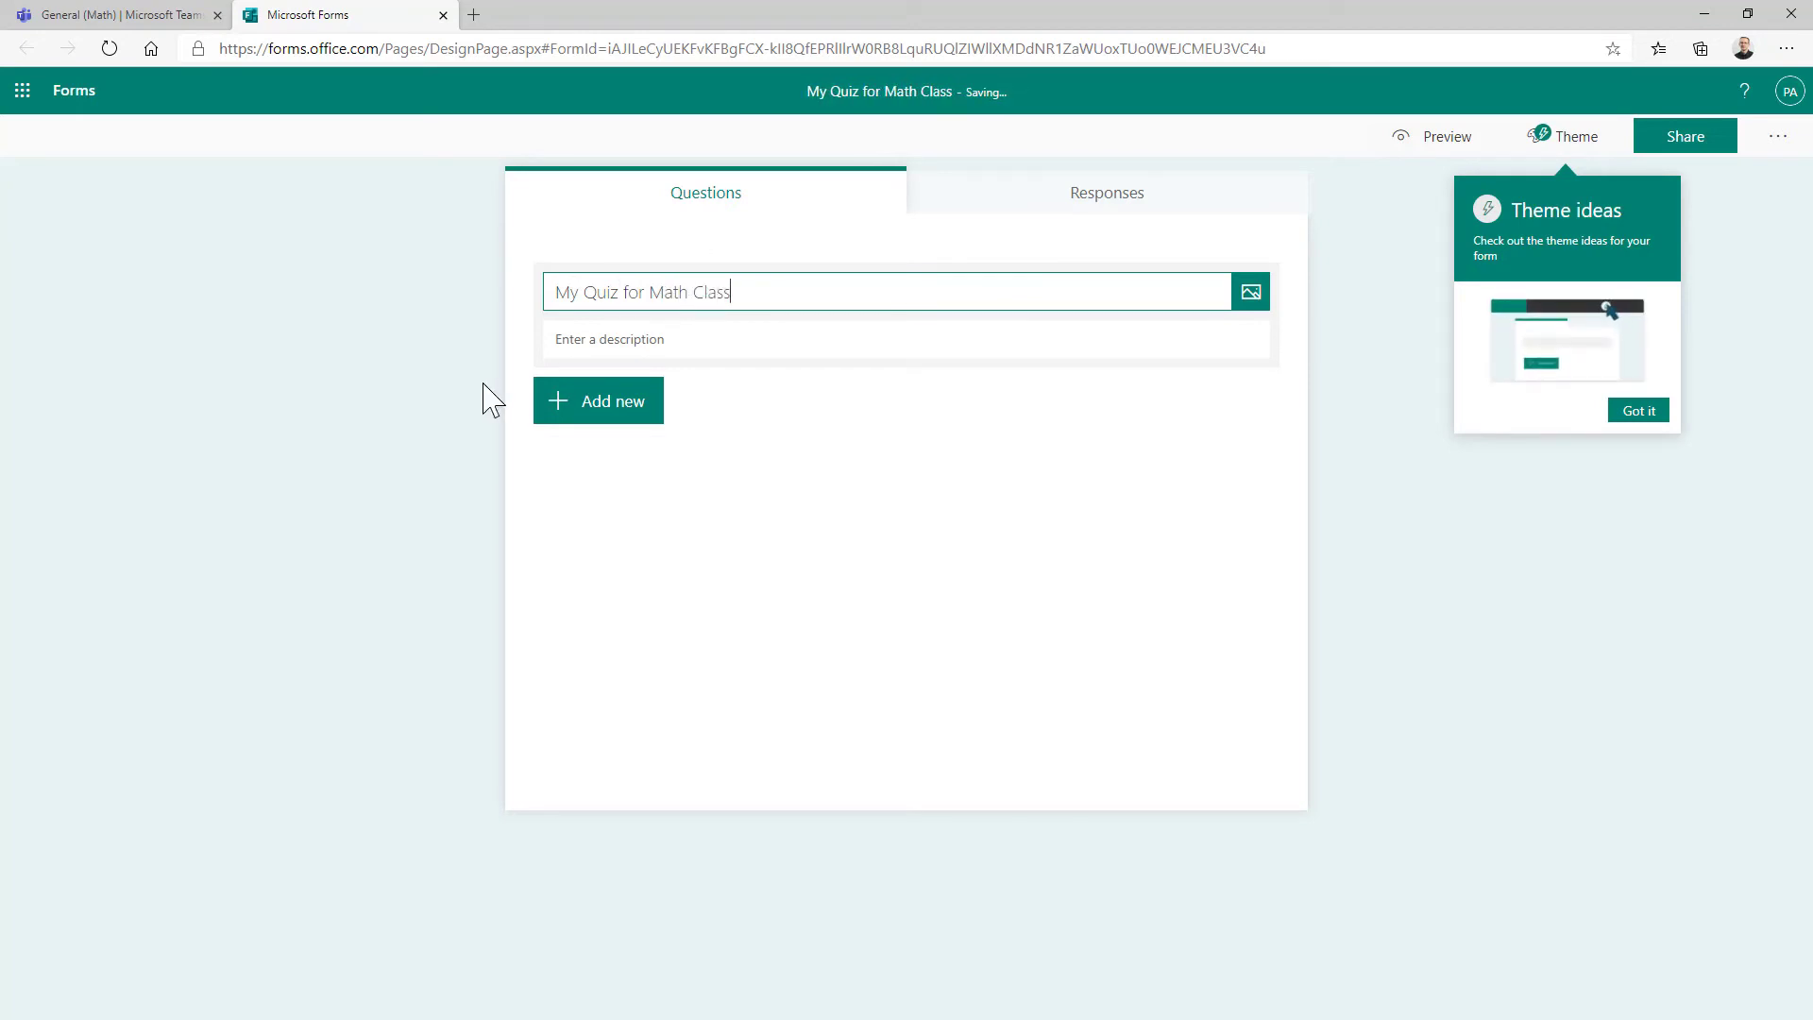
# Add a choice question to the quiz that asks "What color is the sky?".
pyautogui.click(648, 402)
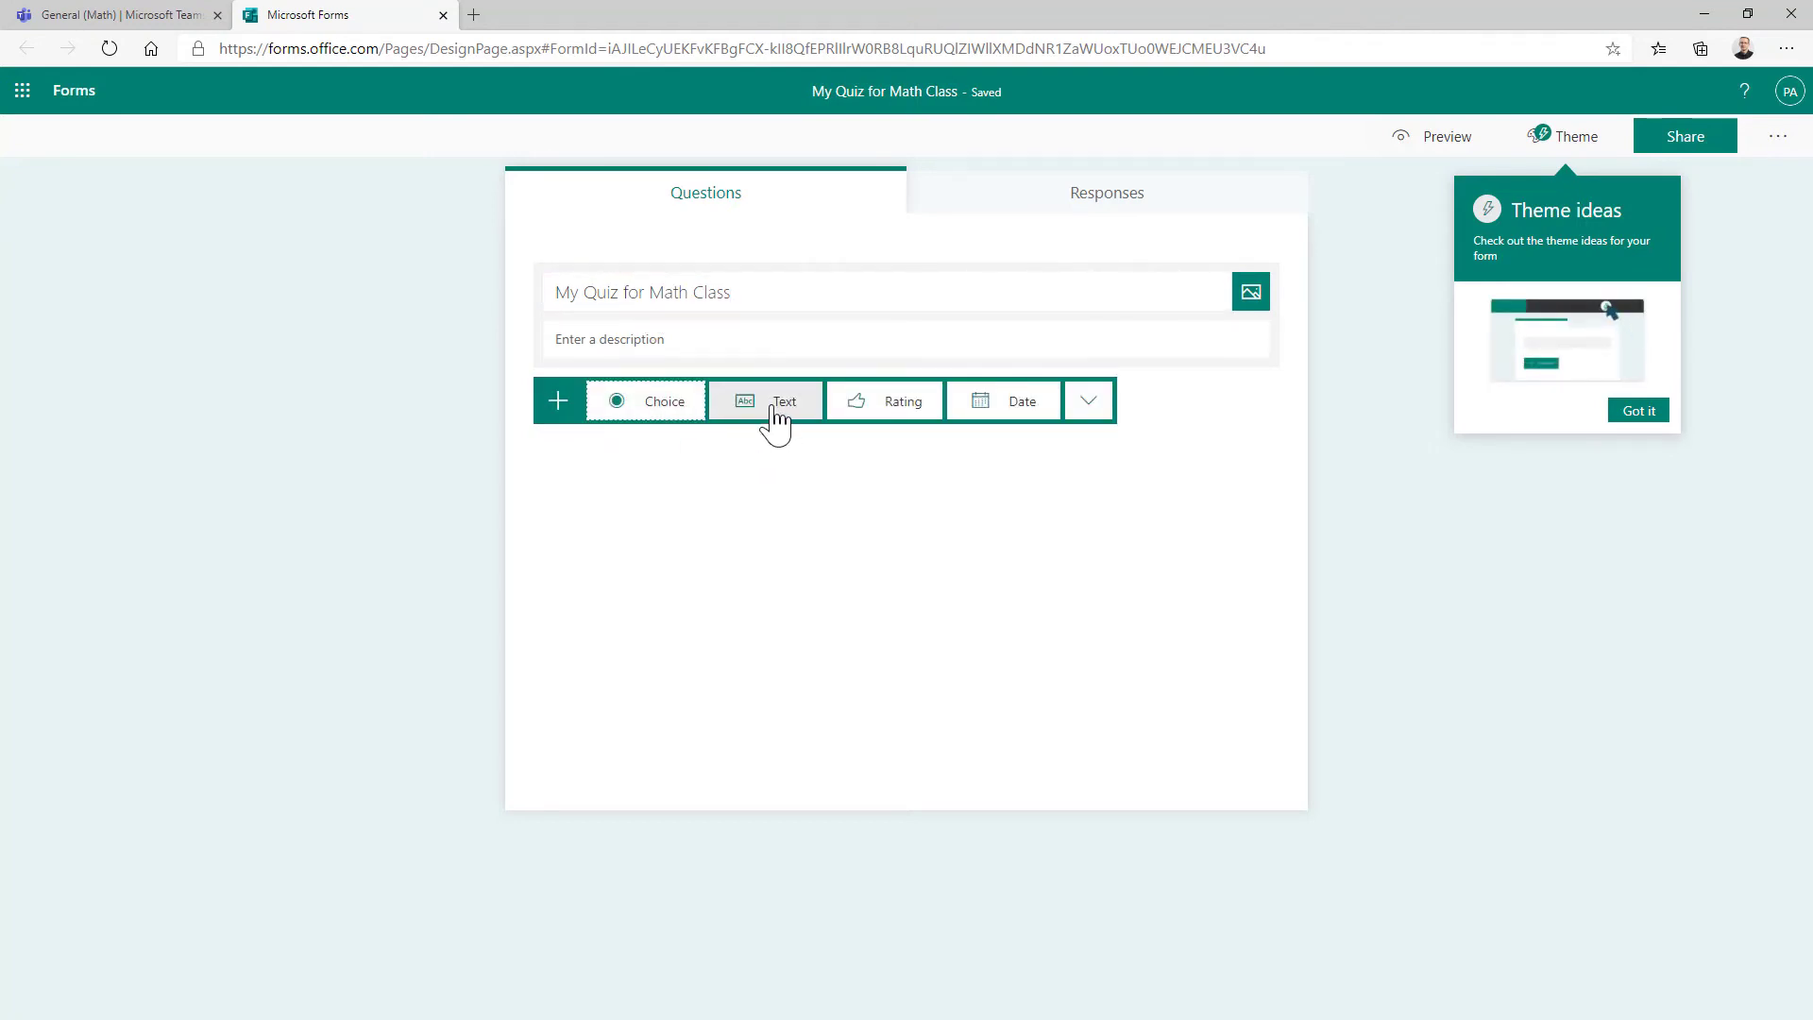
pyautogui.click(673, 415)
pyautogui.write('W')
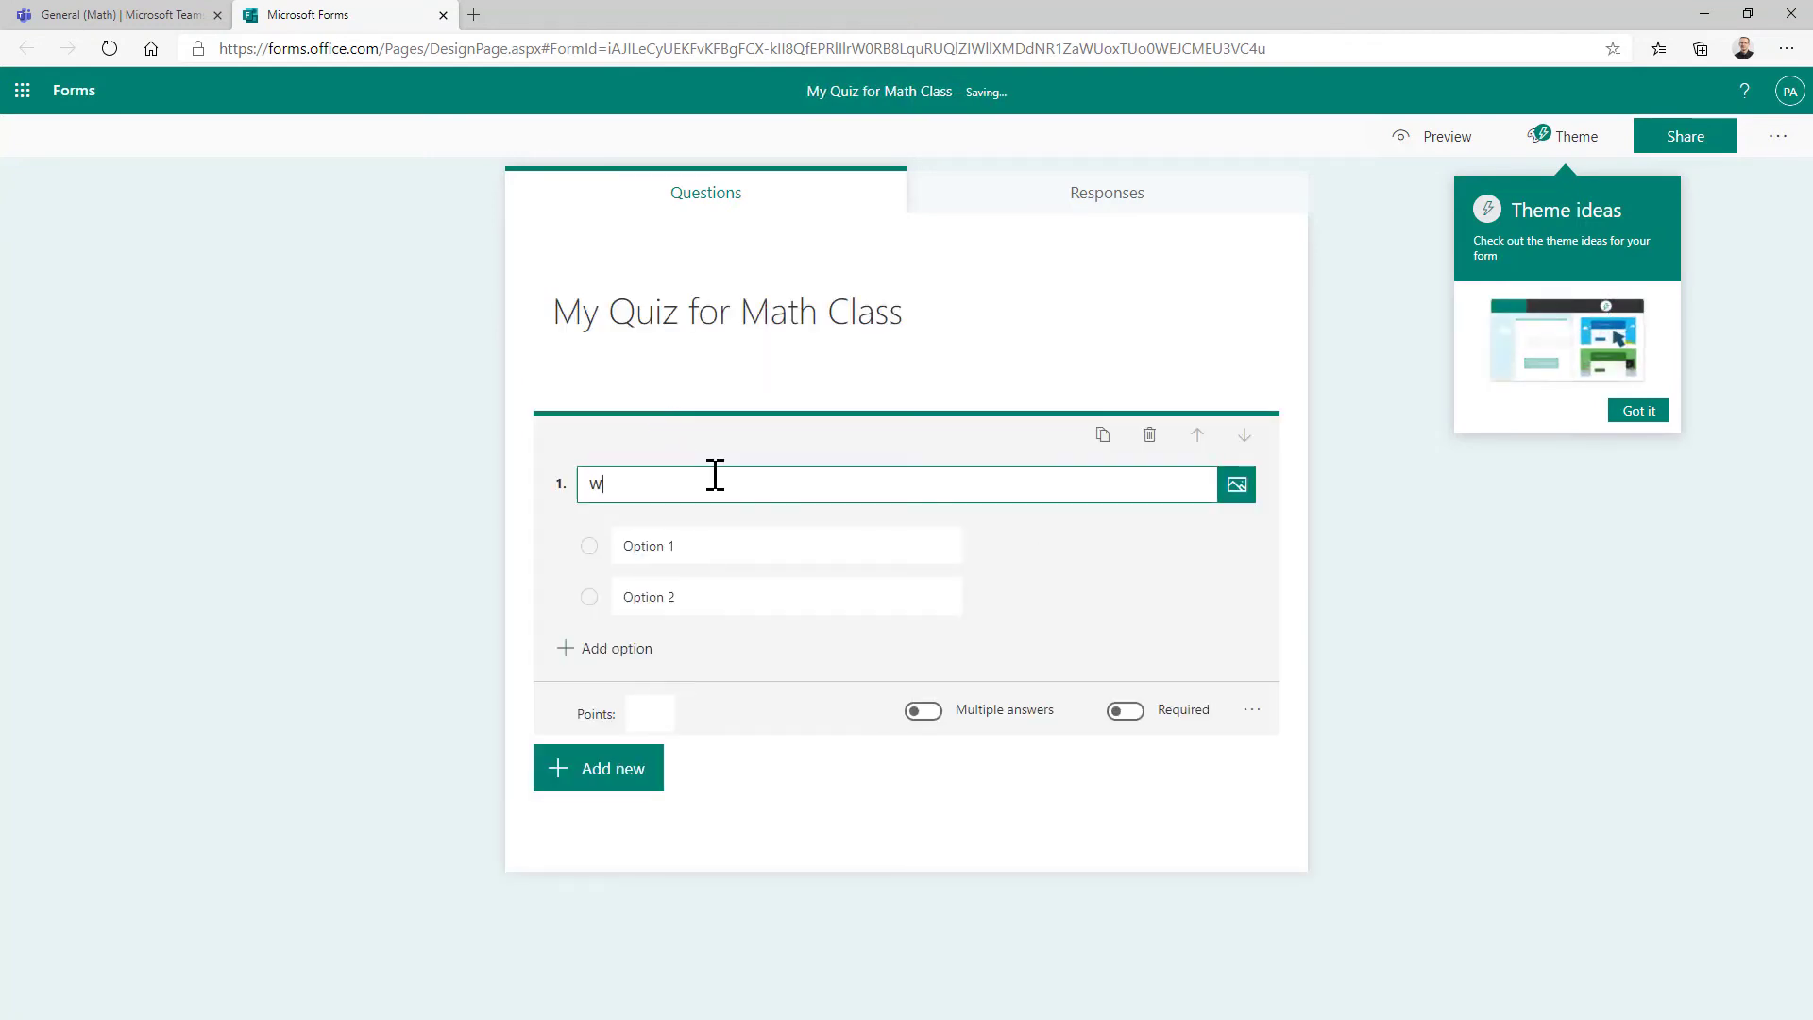
pyautogui.write('hat color is ')
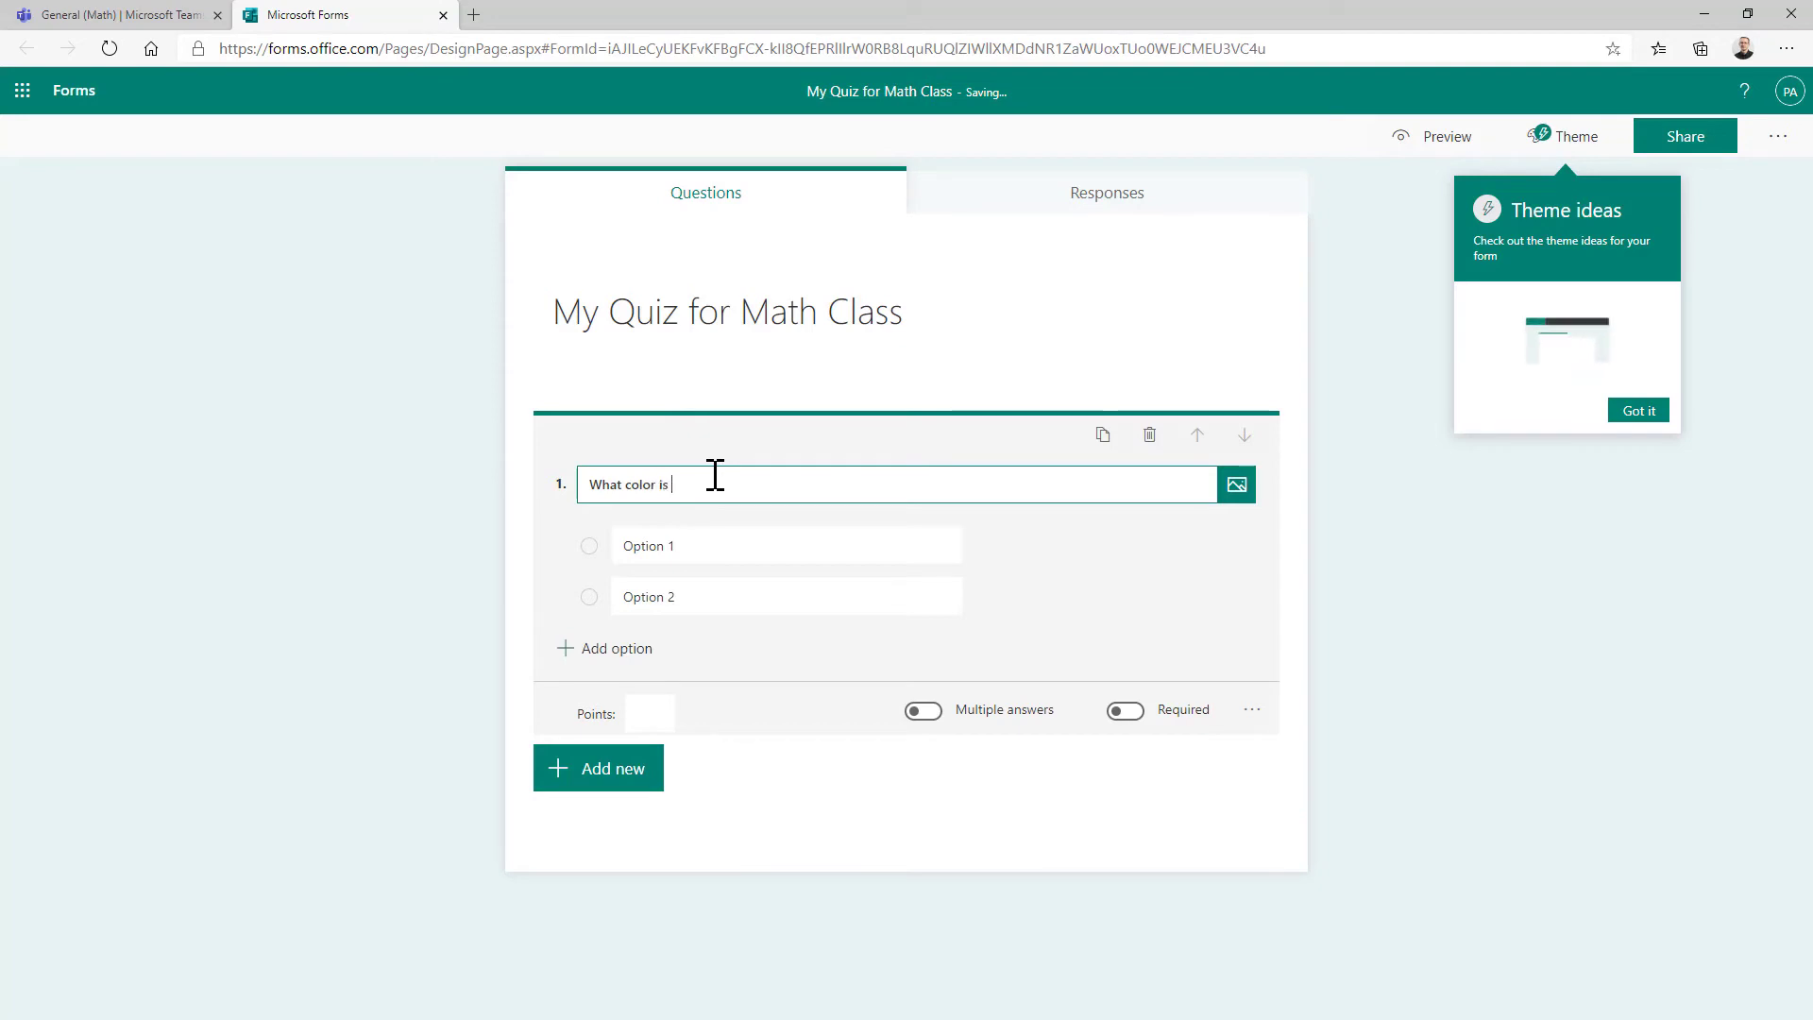
pyautogui.write('the sky?')
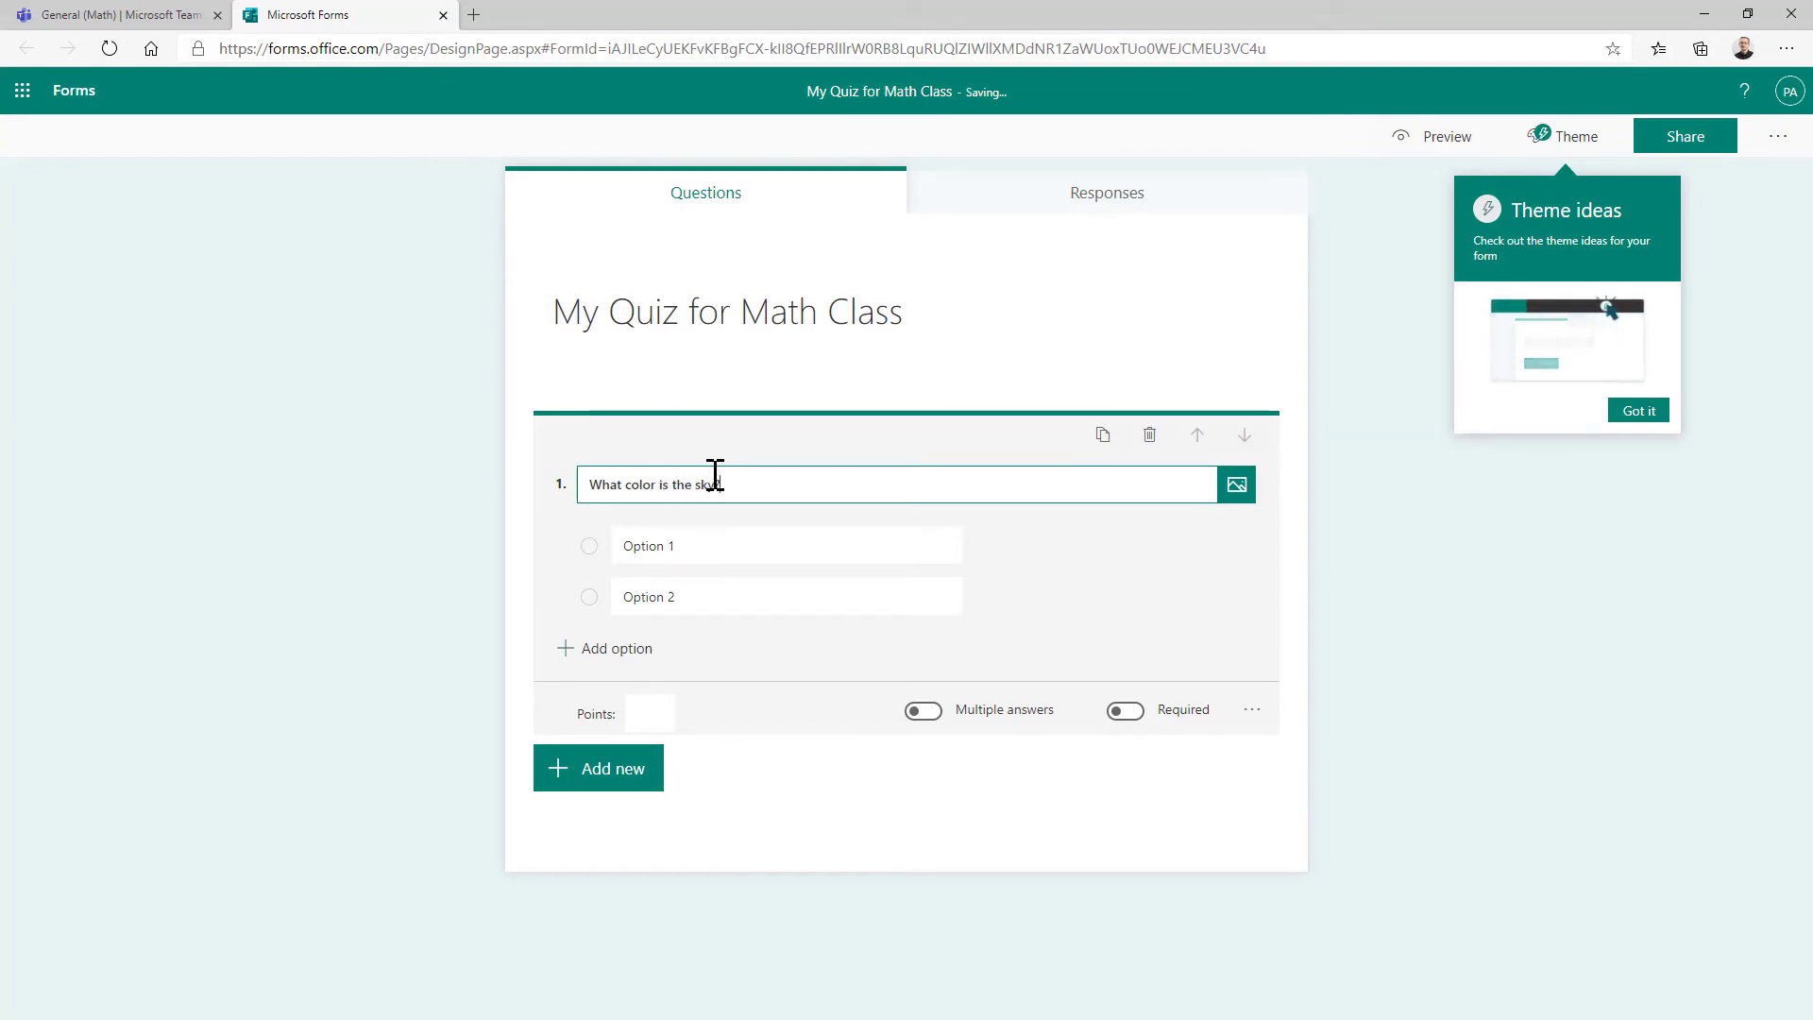
# Set the sky question's two answer options to Azure and Dark.
pyautogui.click(709, 603)
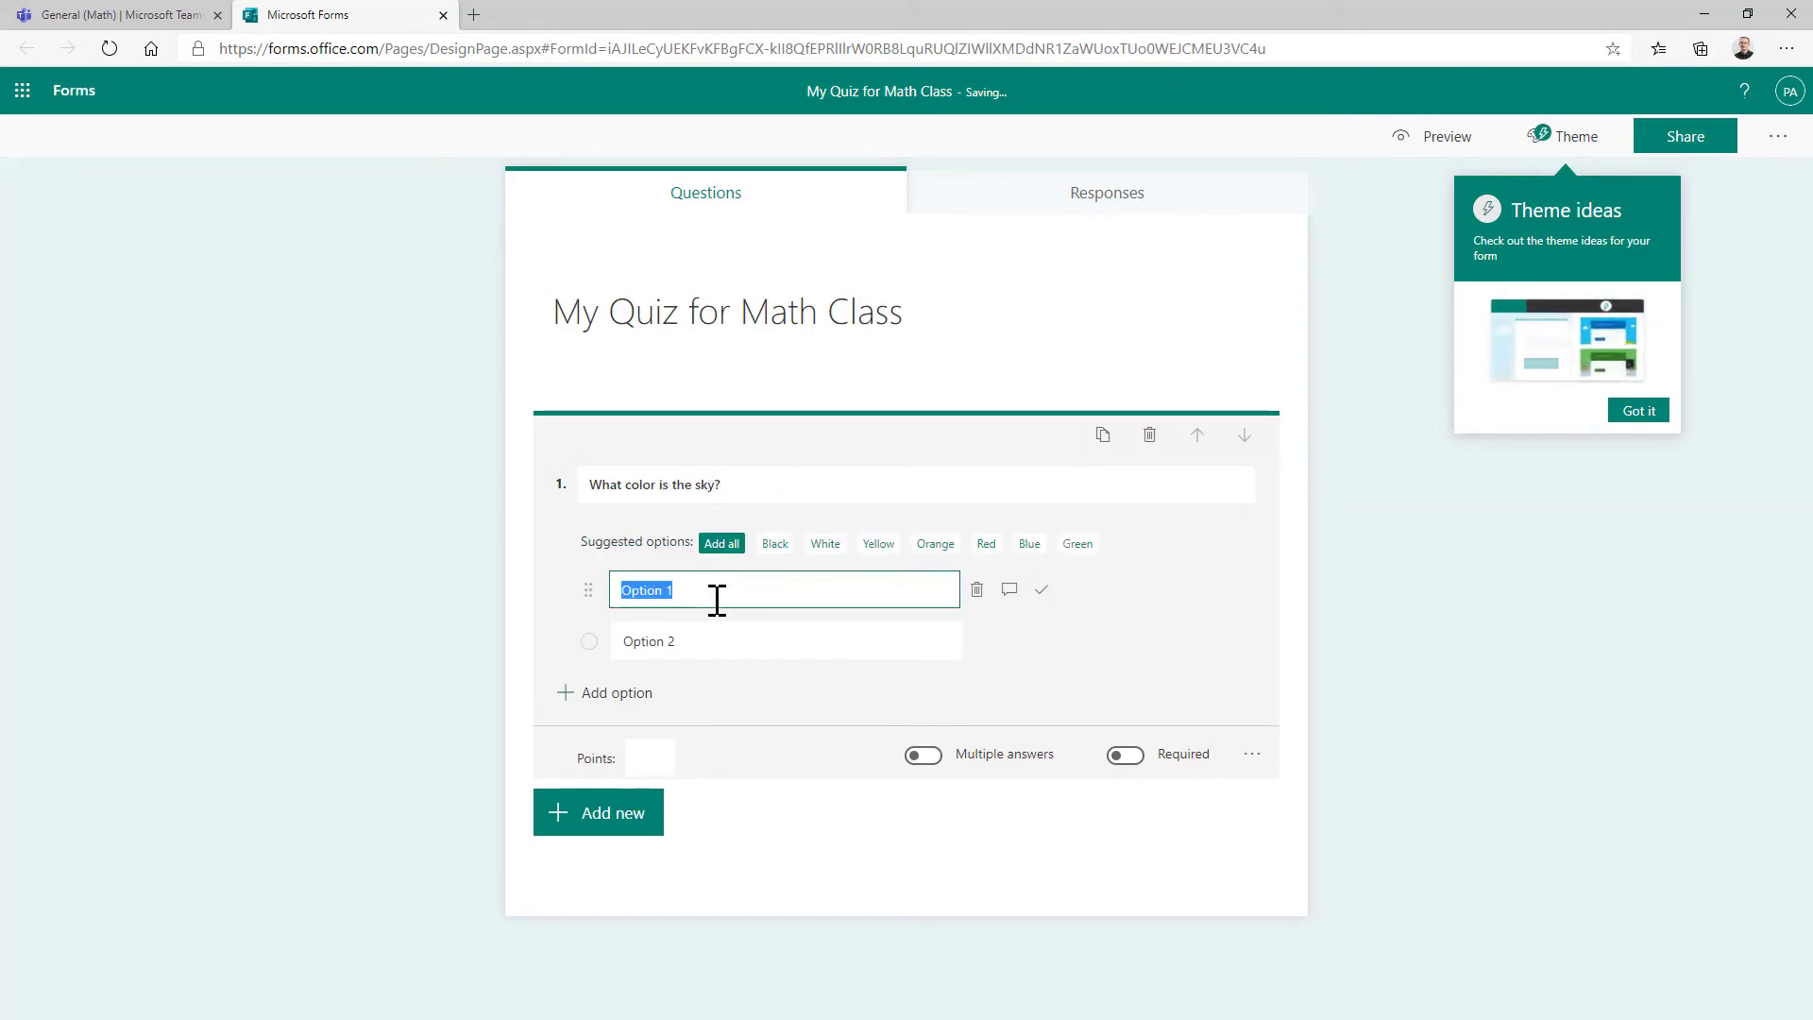
pyautogui.write('Azure')
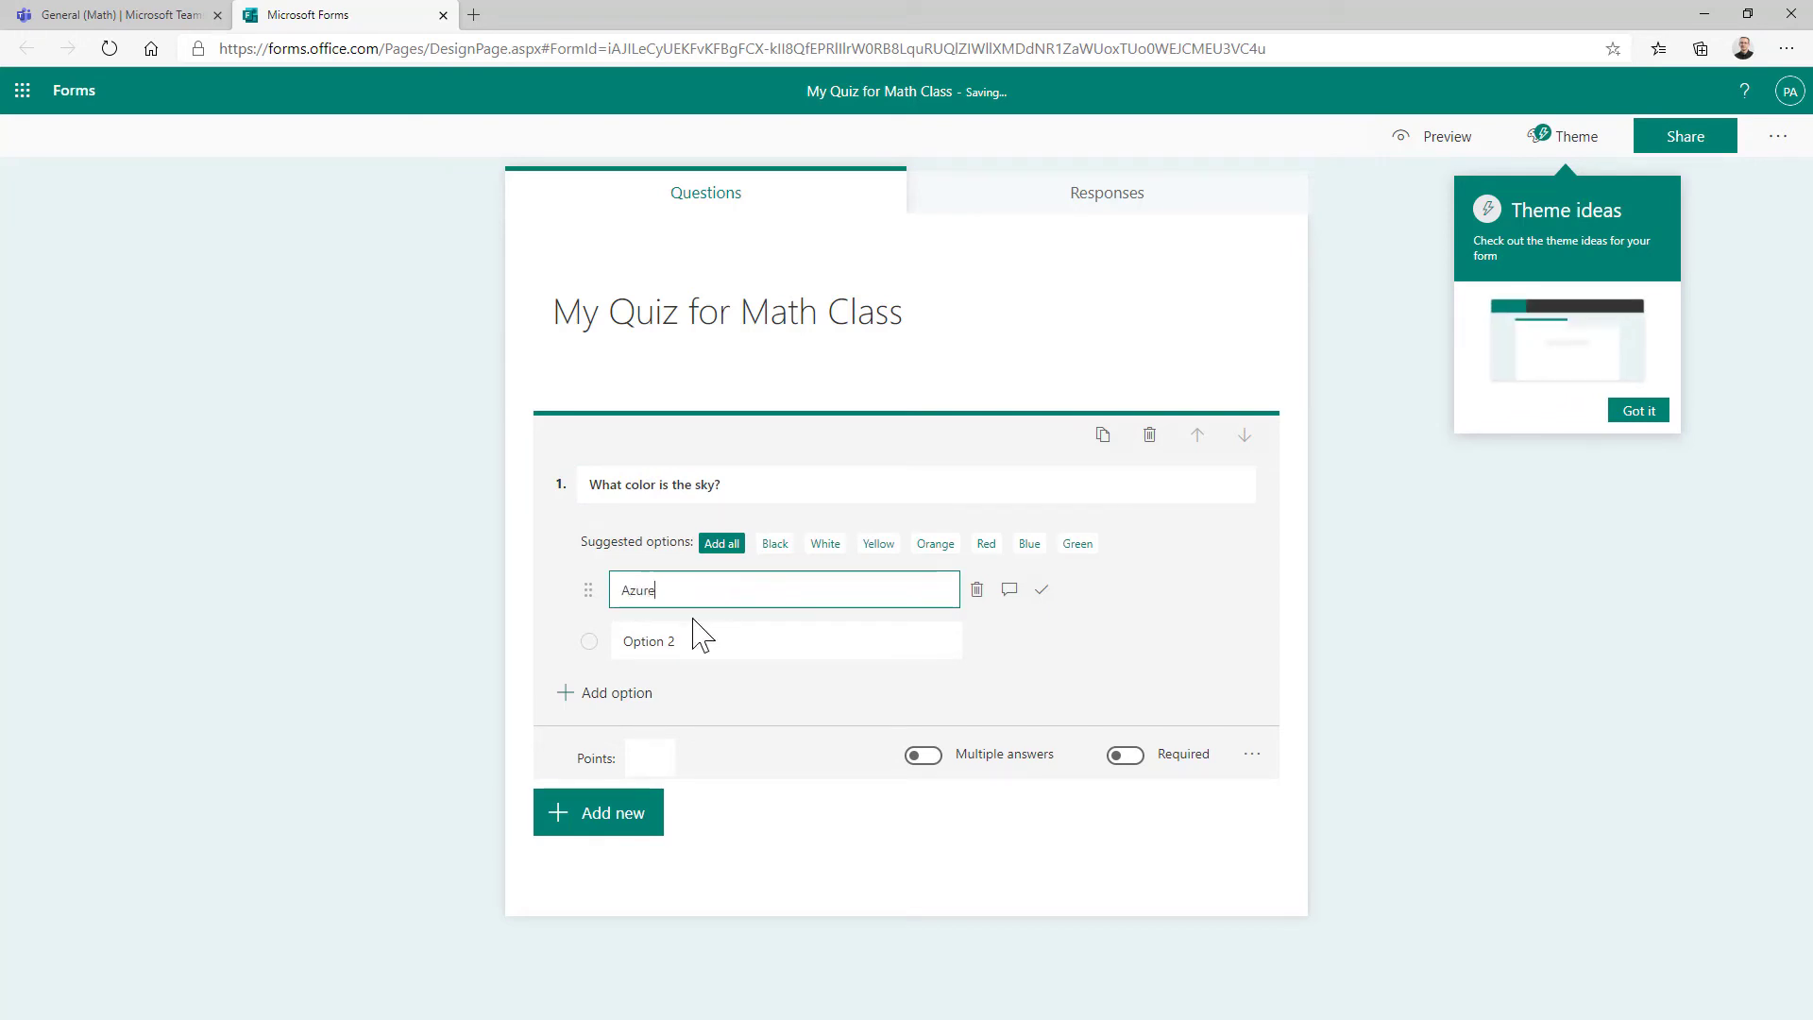
pyautogui.click(693, 635)
pyautogui.write('Dark')
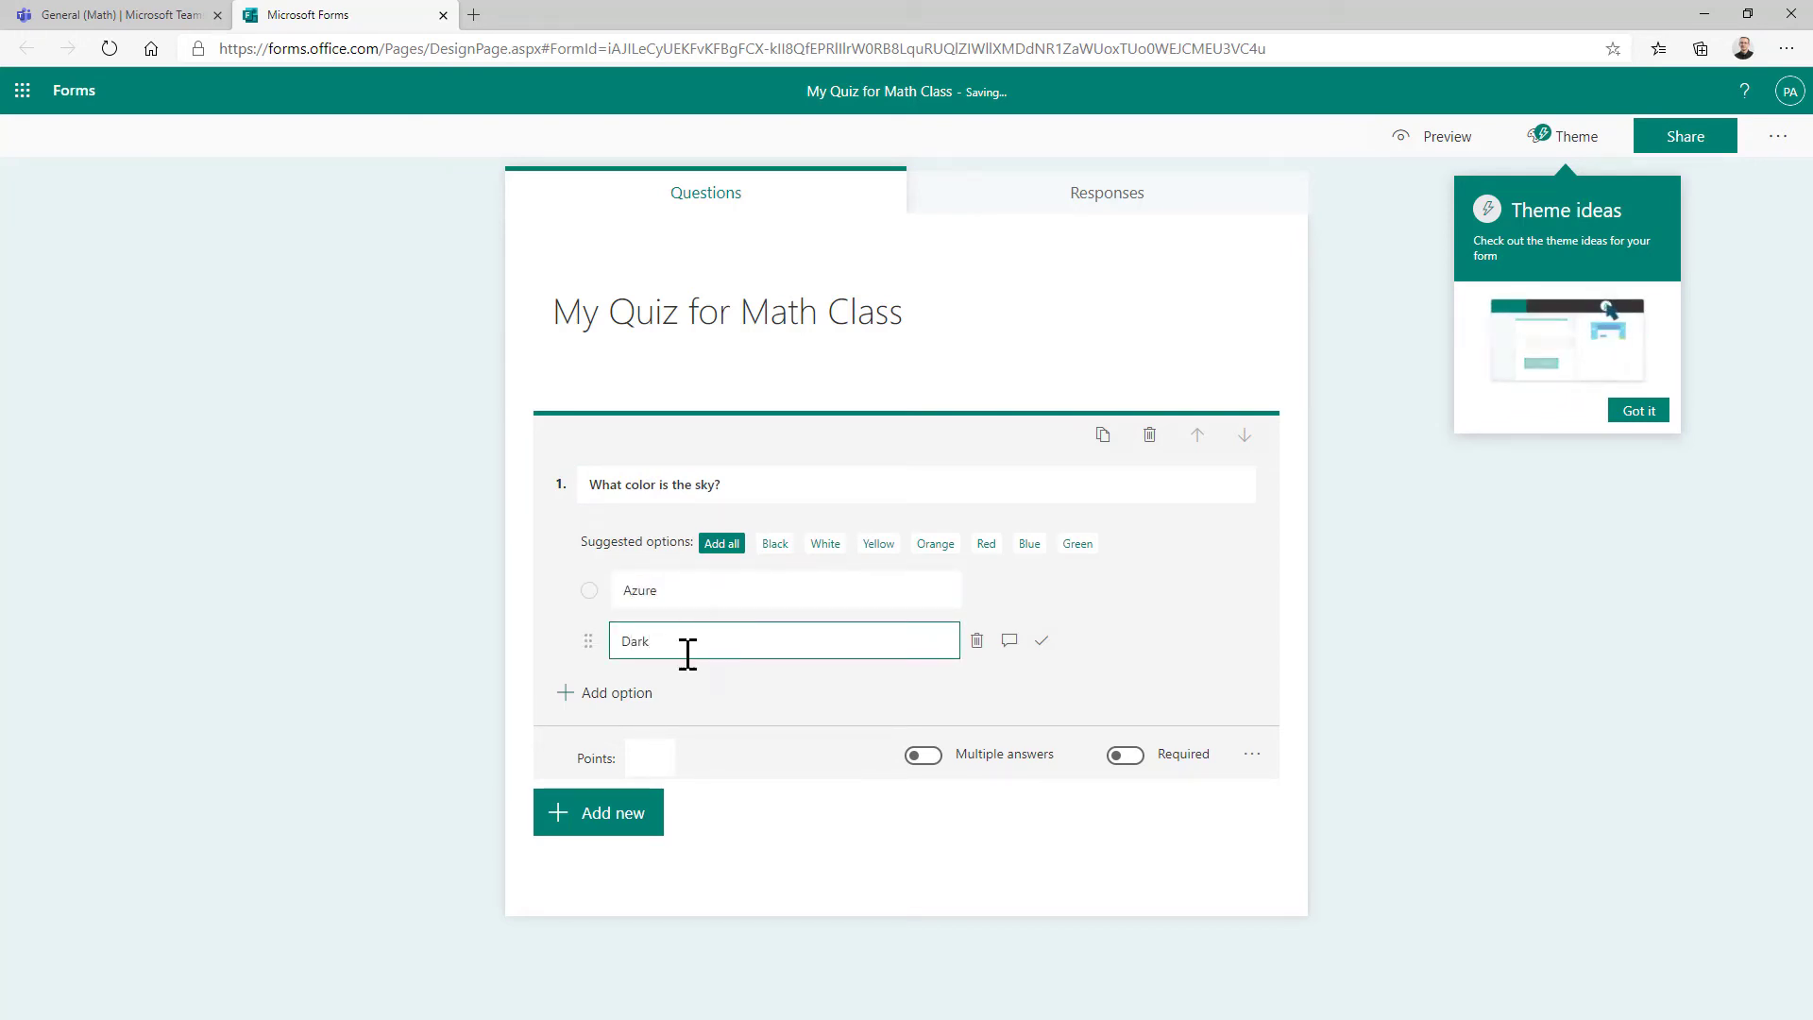
pyautogui.click(1434, 680)
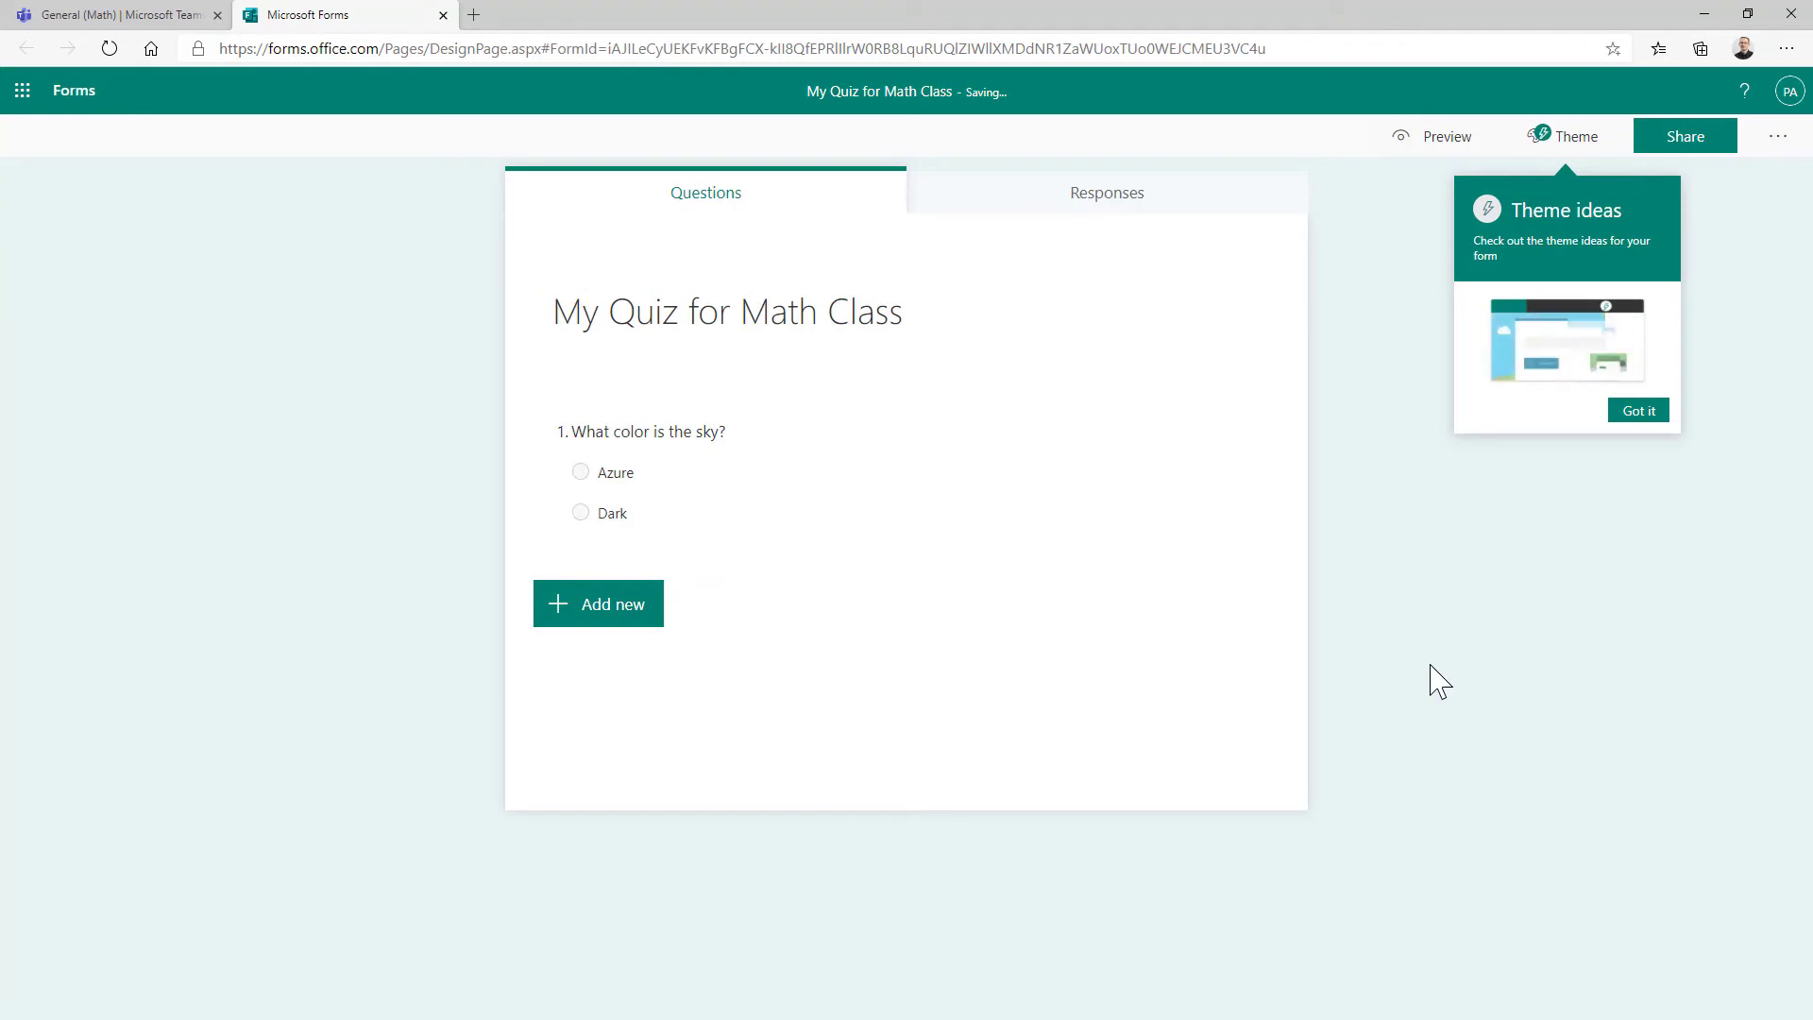
# Look at the quiz's sharing options and its preview, and close the Forms page to return to Teams.
pyautogui.click(1674, 149)
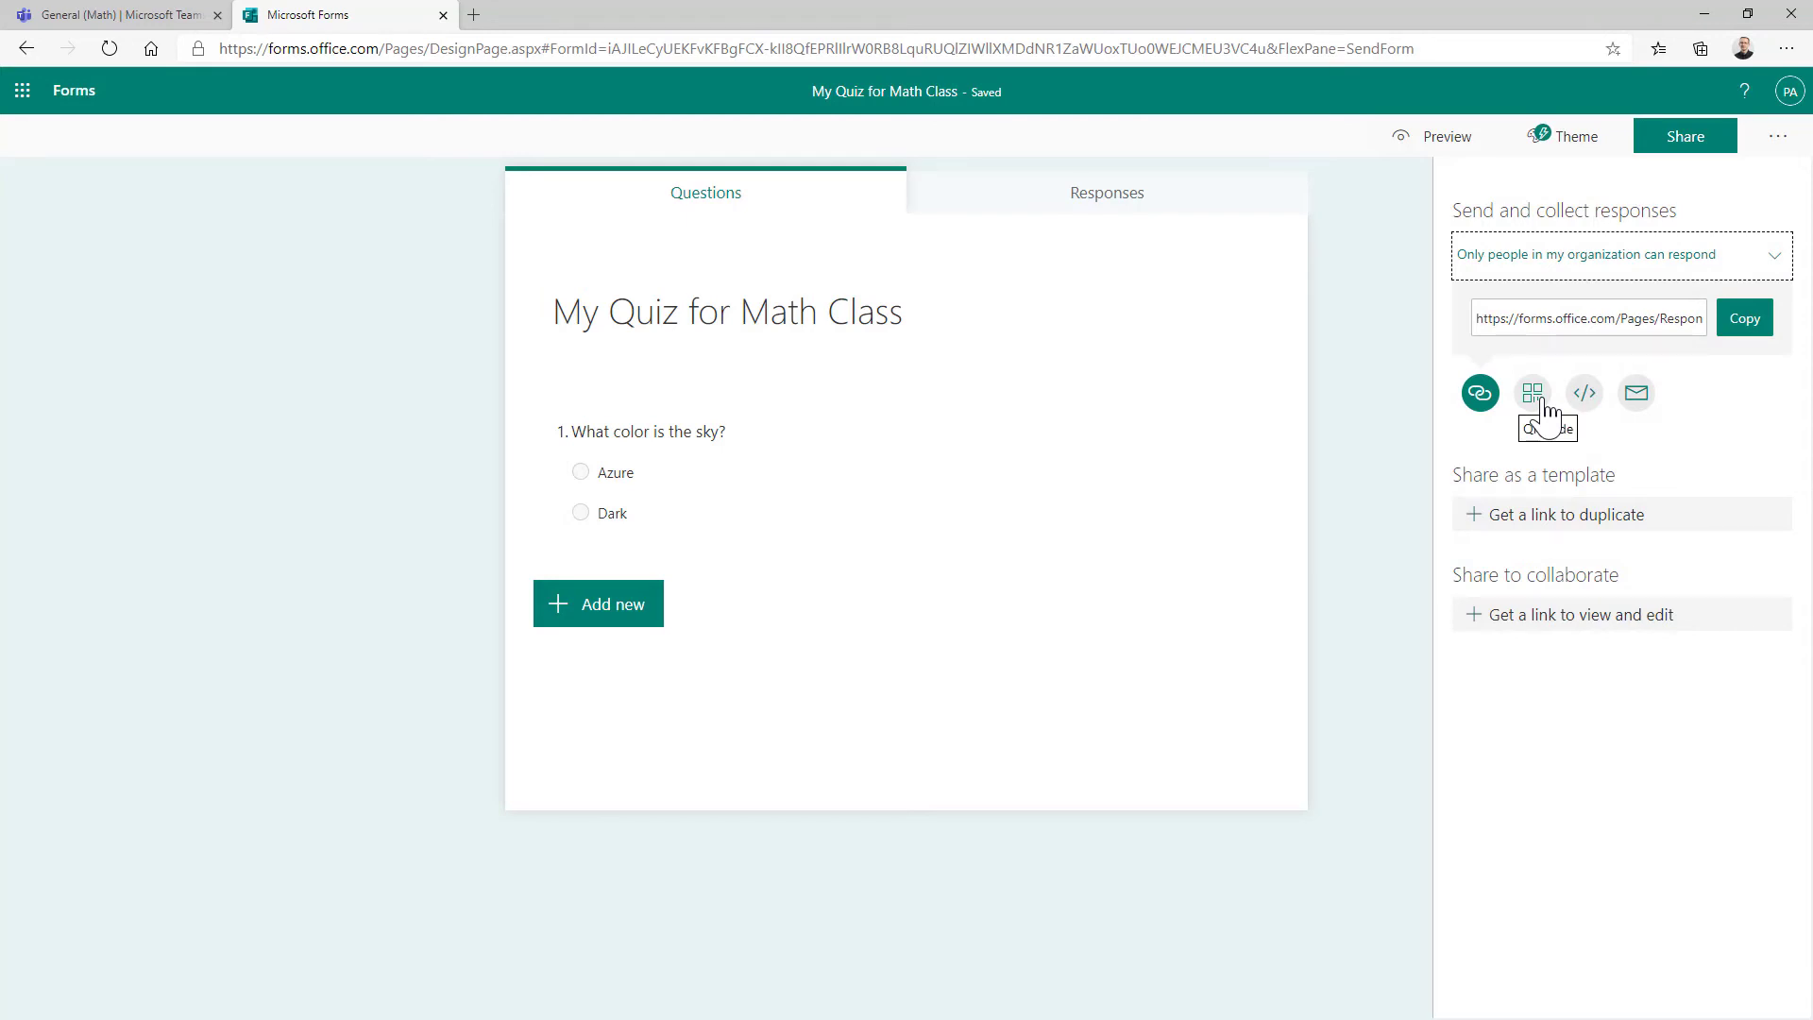
pyautogui.click(1456, 146)
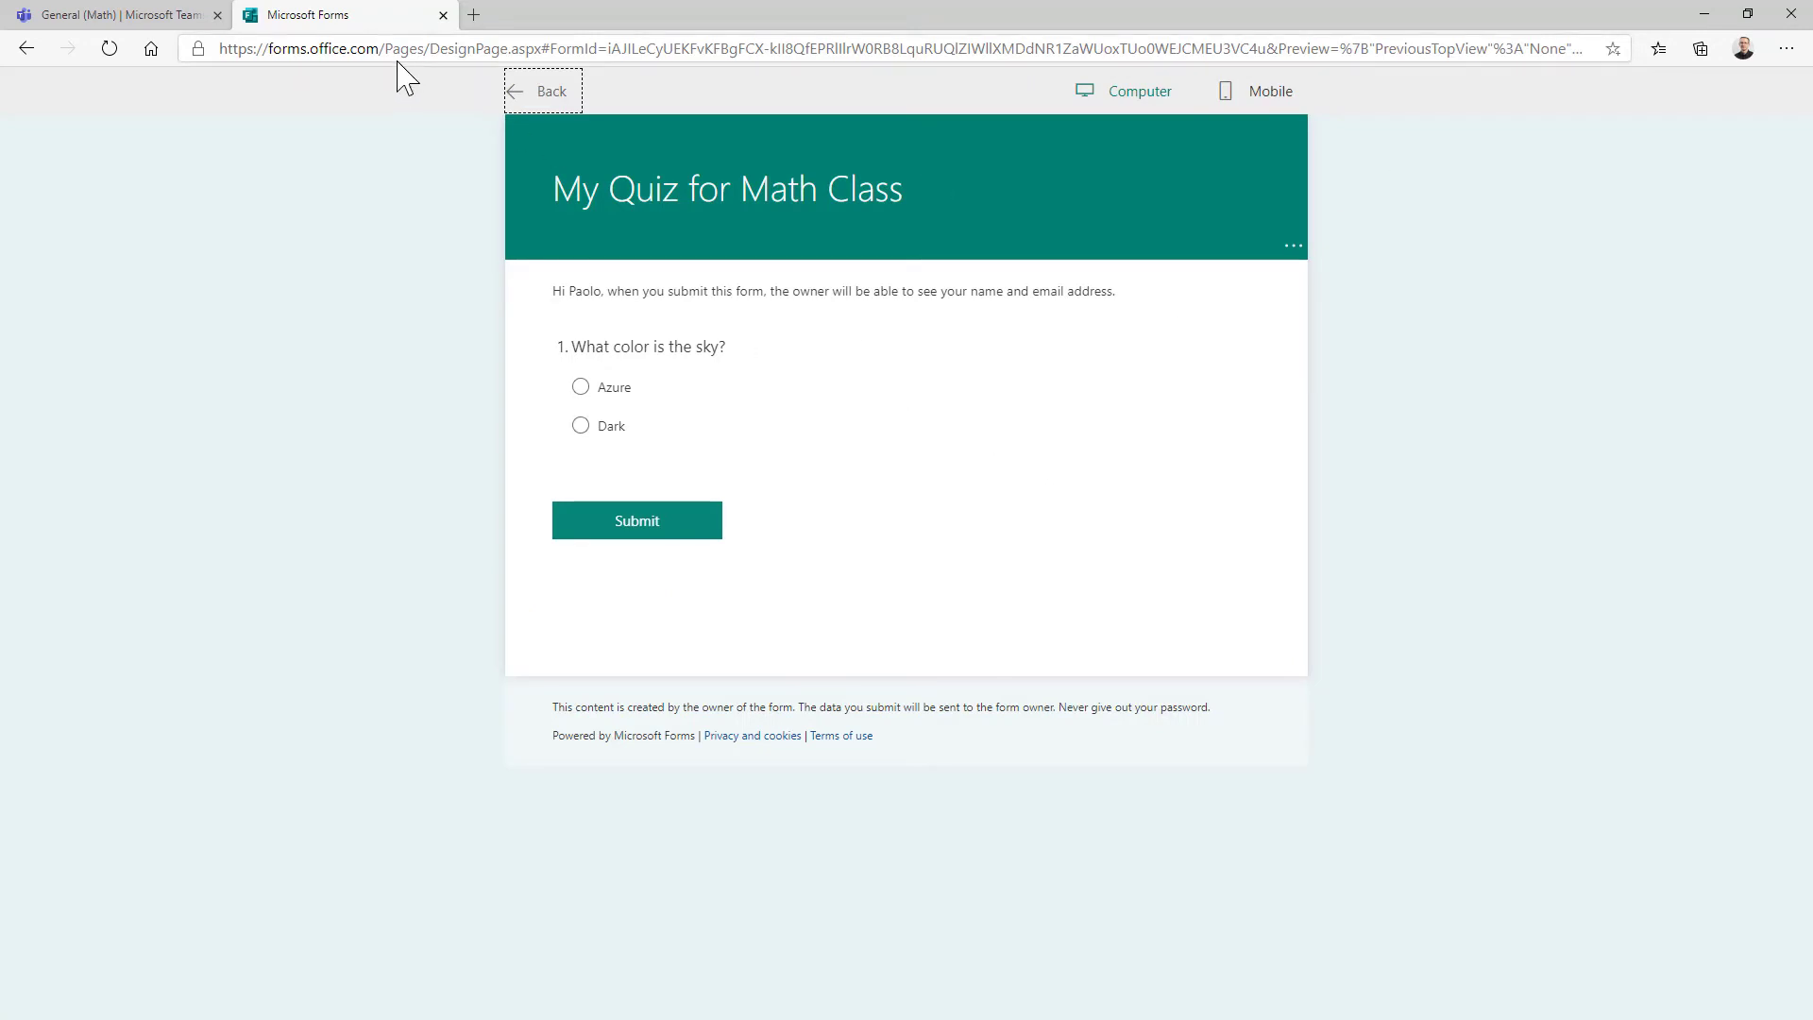
pyautogui.middleClick(336, 21)
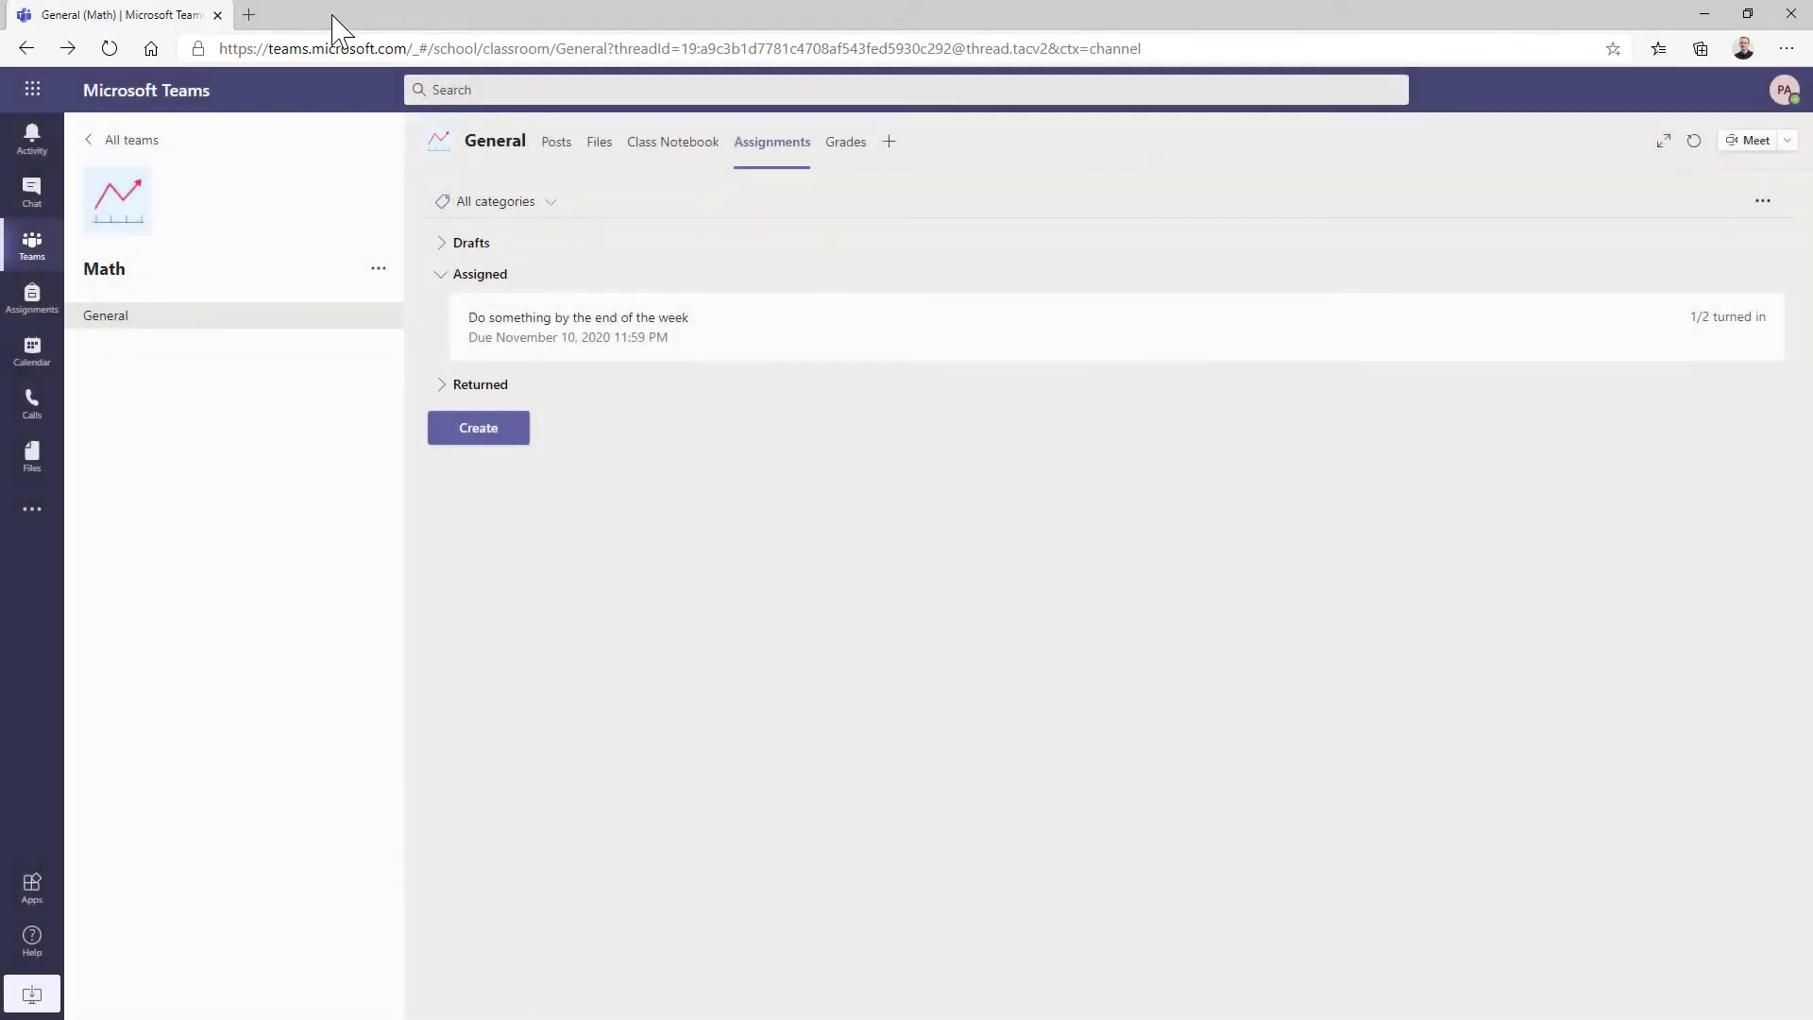
# Create a quiz assignment from My Quiz for Math Class and assign it to all students of the Math team.
pyautogui.click(511, 432)
pyautogui.click(486, 362)
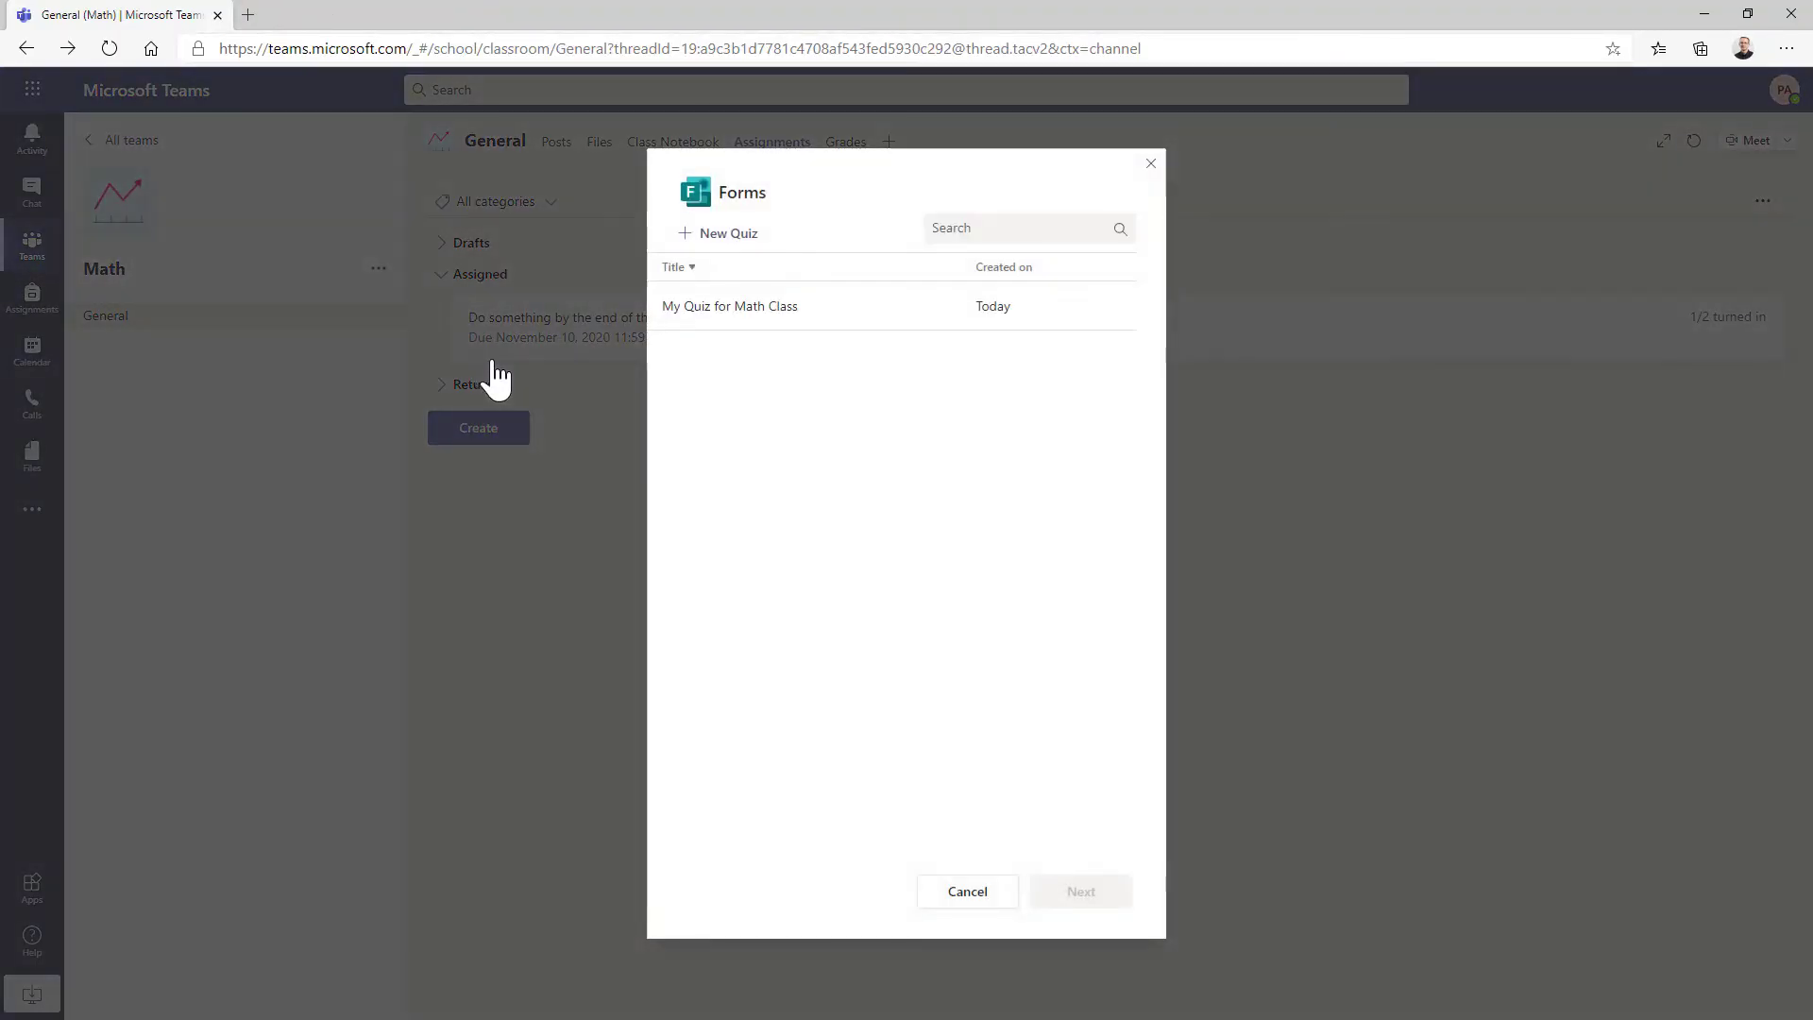
pyautogui.click(749, 325)
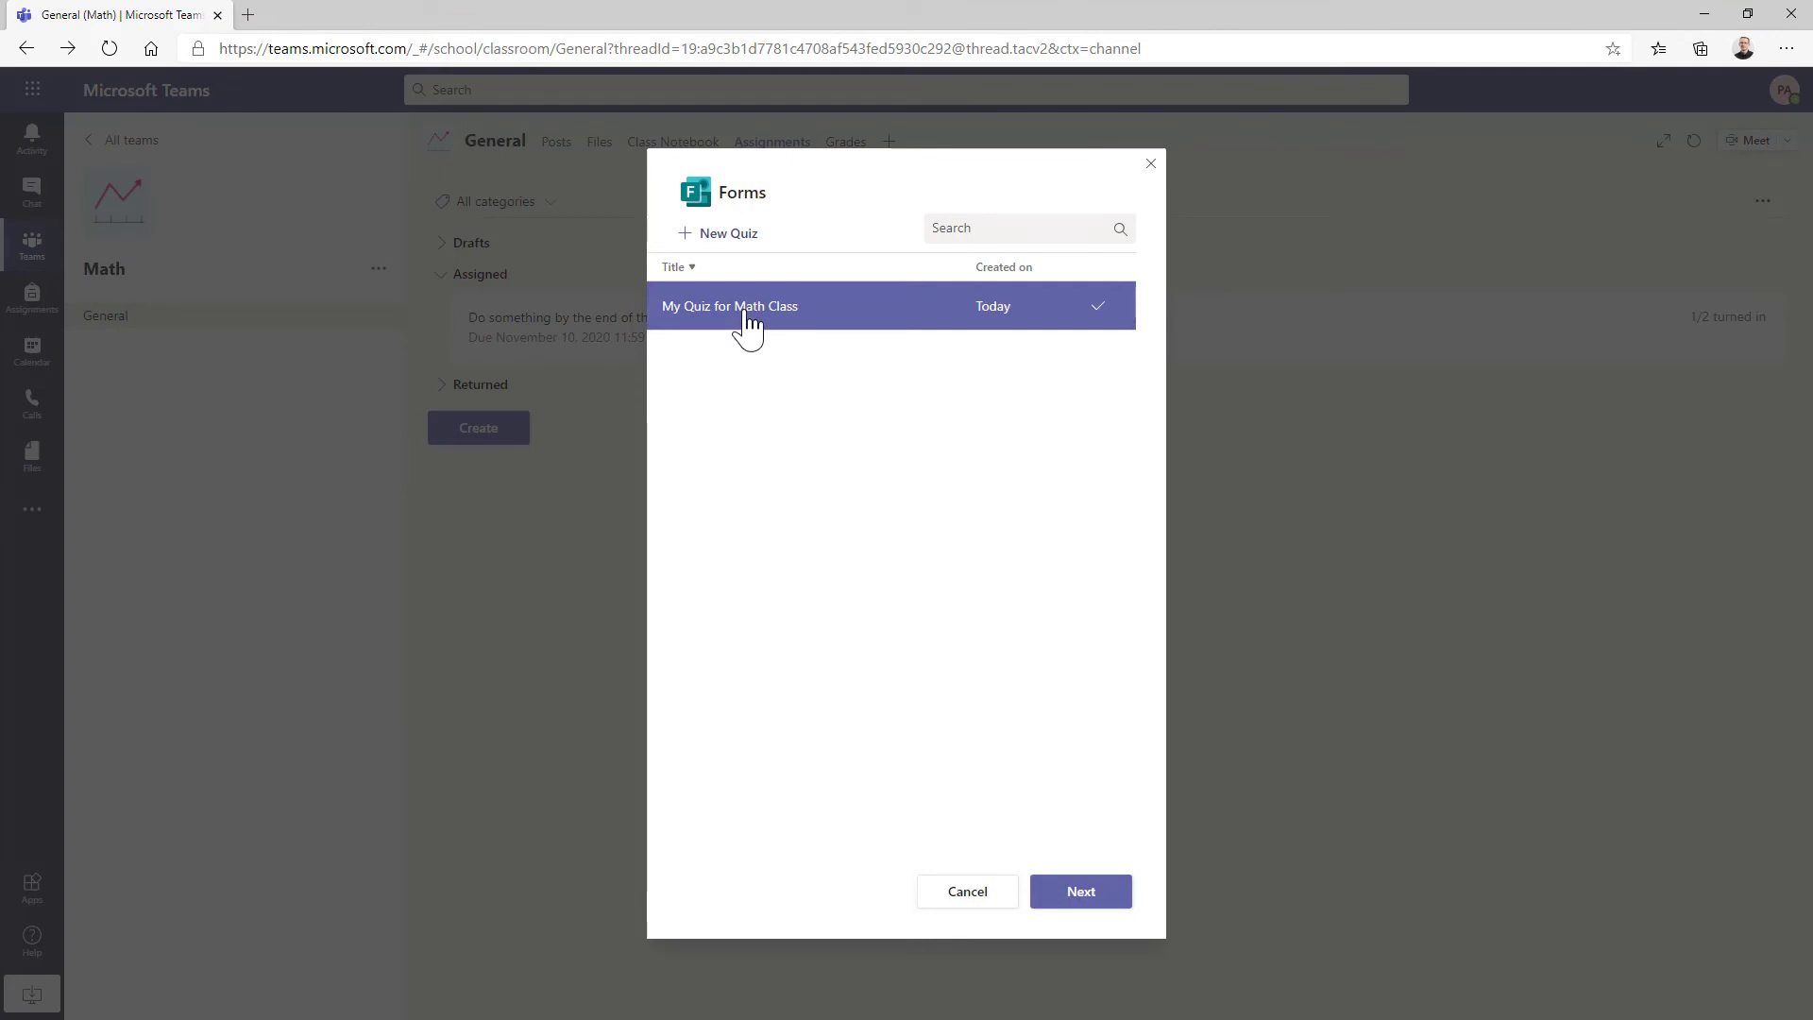
pyautogui.click(1082, 897)
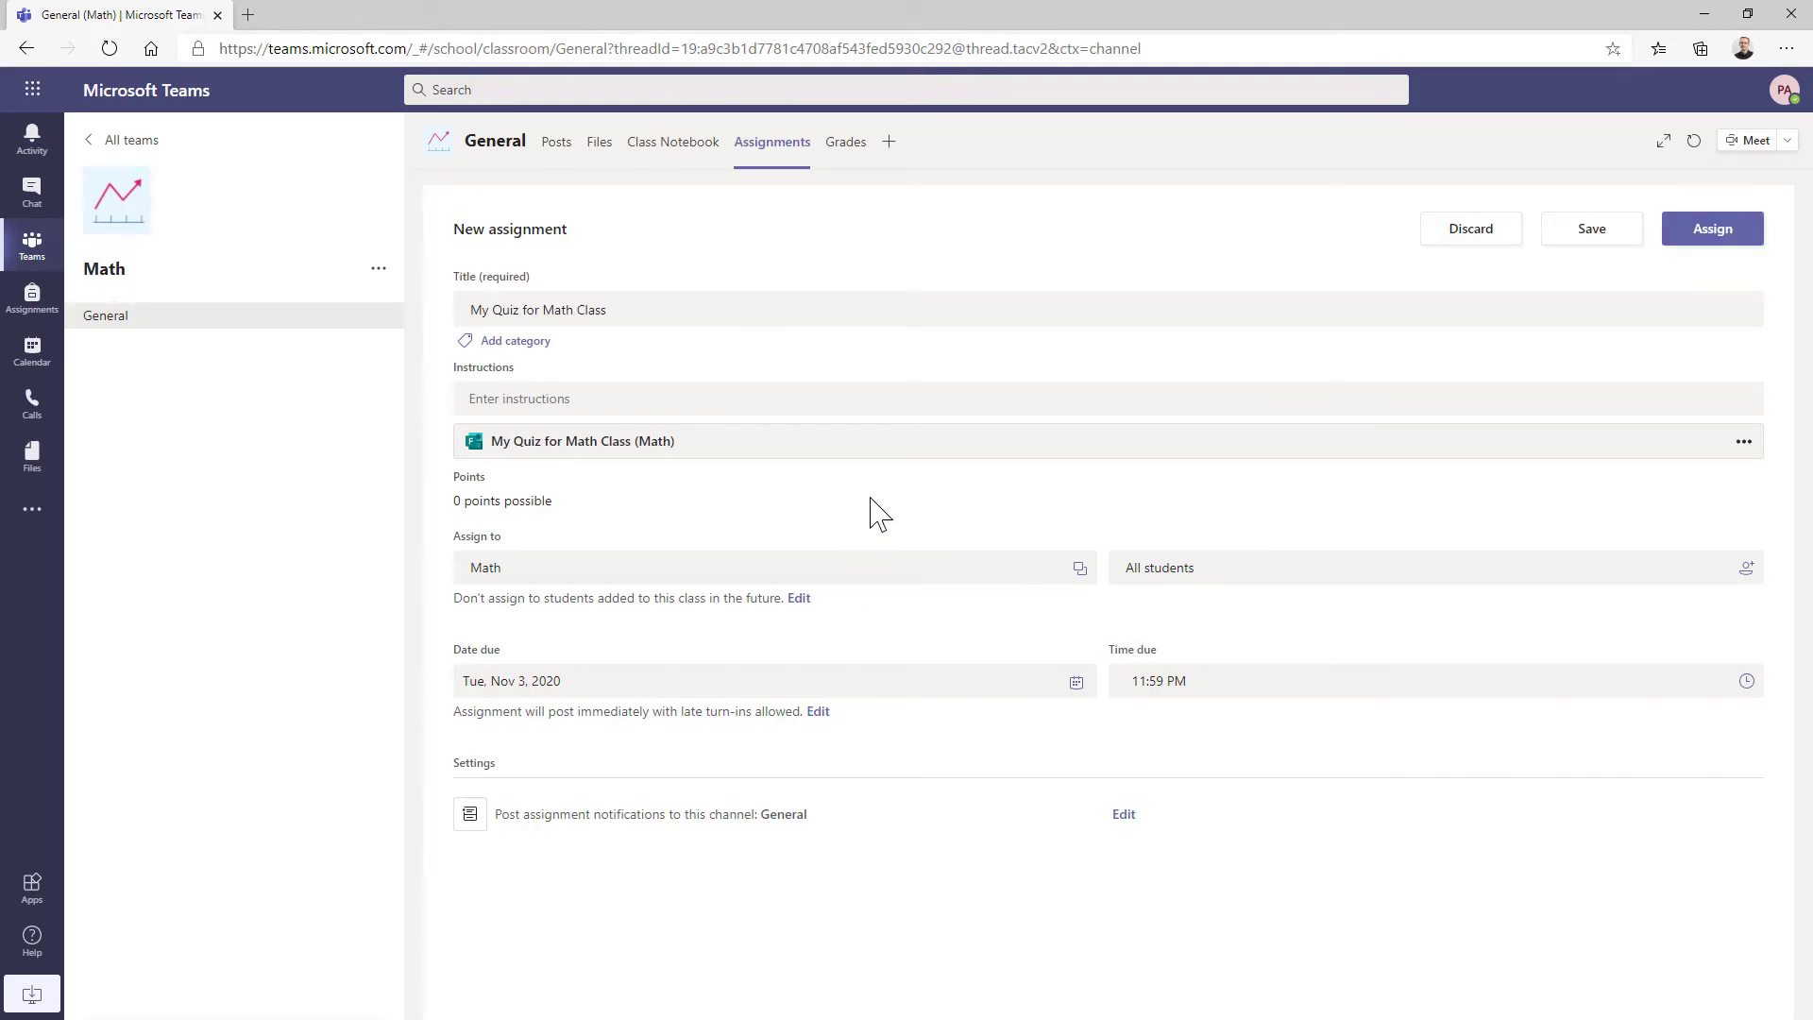
pyautogui.click(1739, 230)
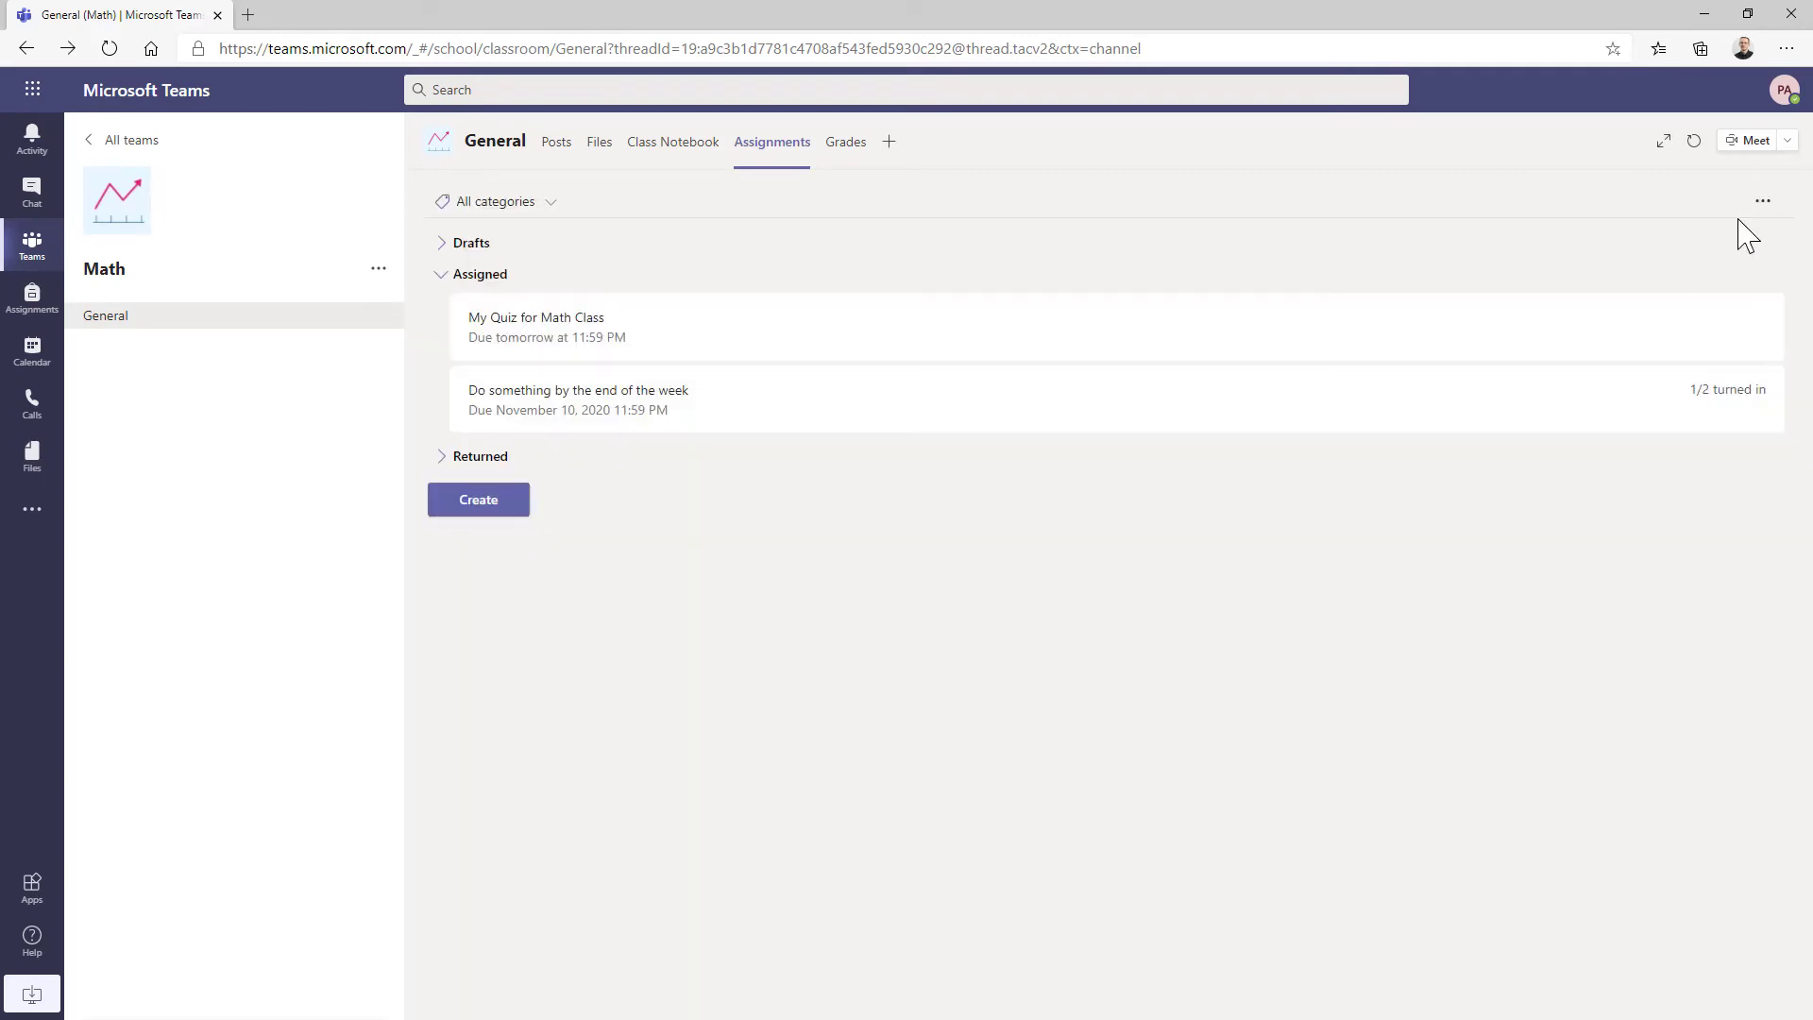
# Switch to the student's browser window and open the My Quiz for Math Class form from its assignment post in General.
pyautogui.hotkey('alt', 'Tab')
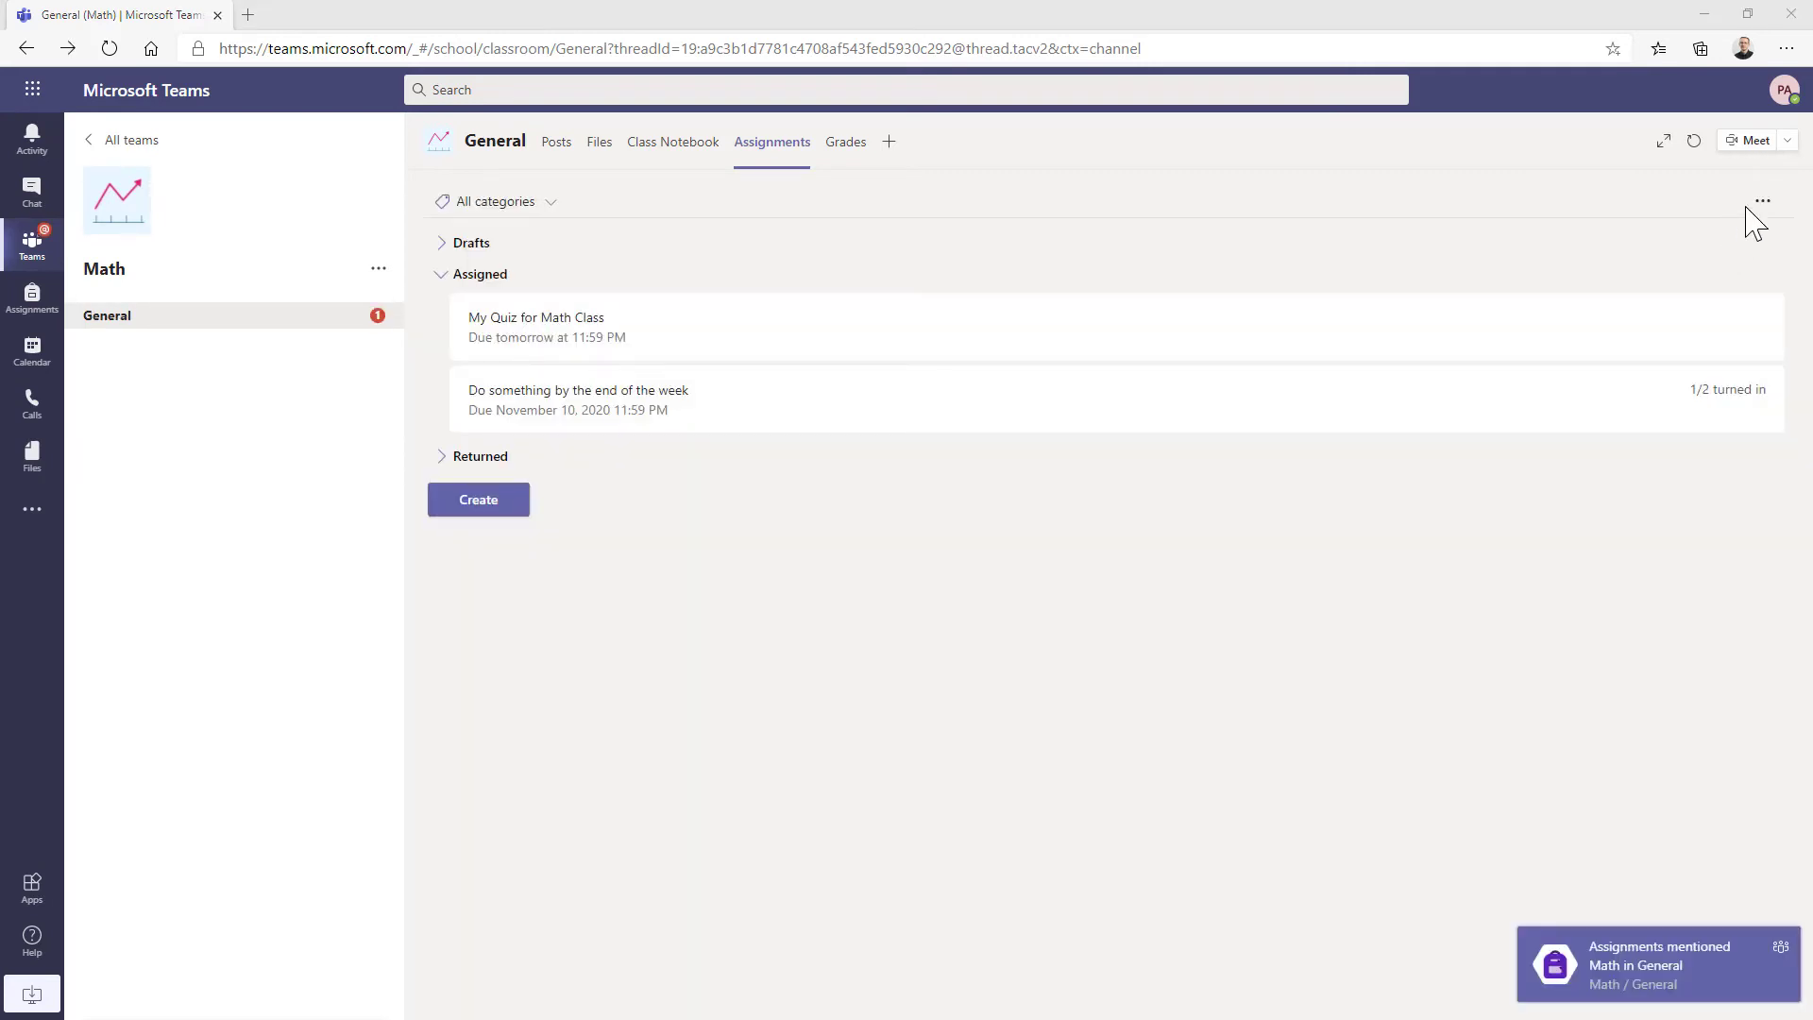
pyautogui.hotkey('alt', 'Tab')
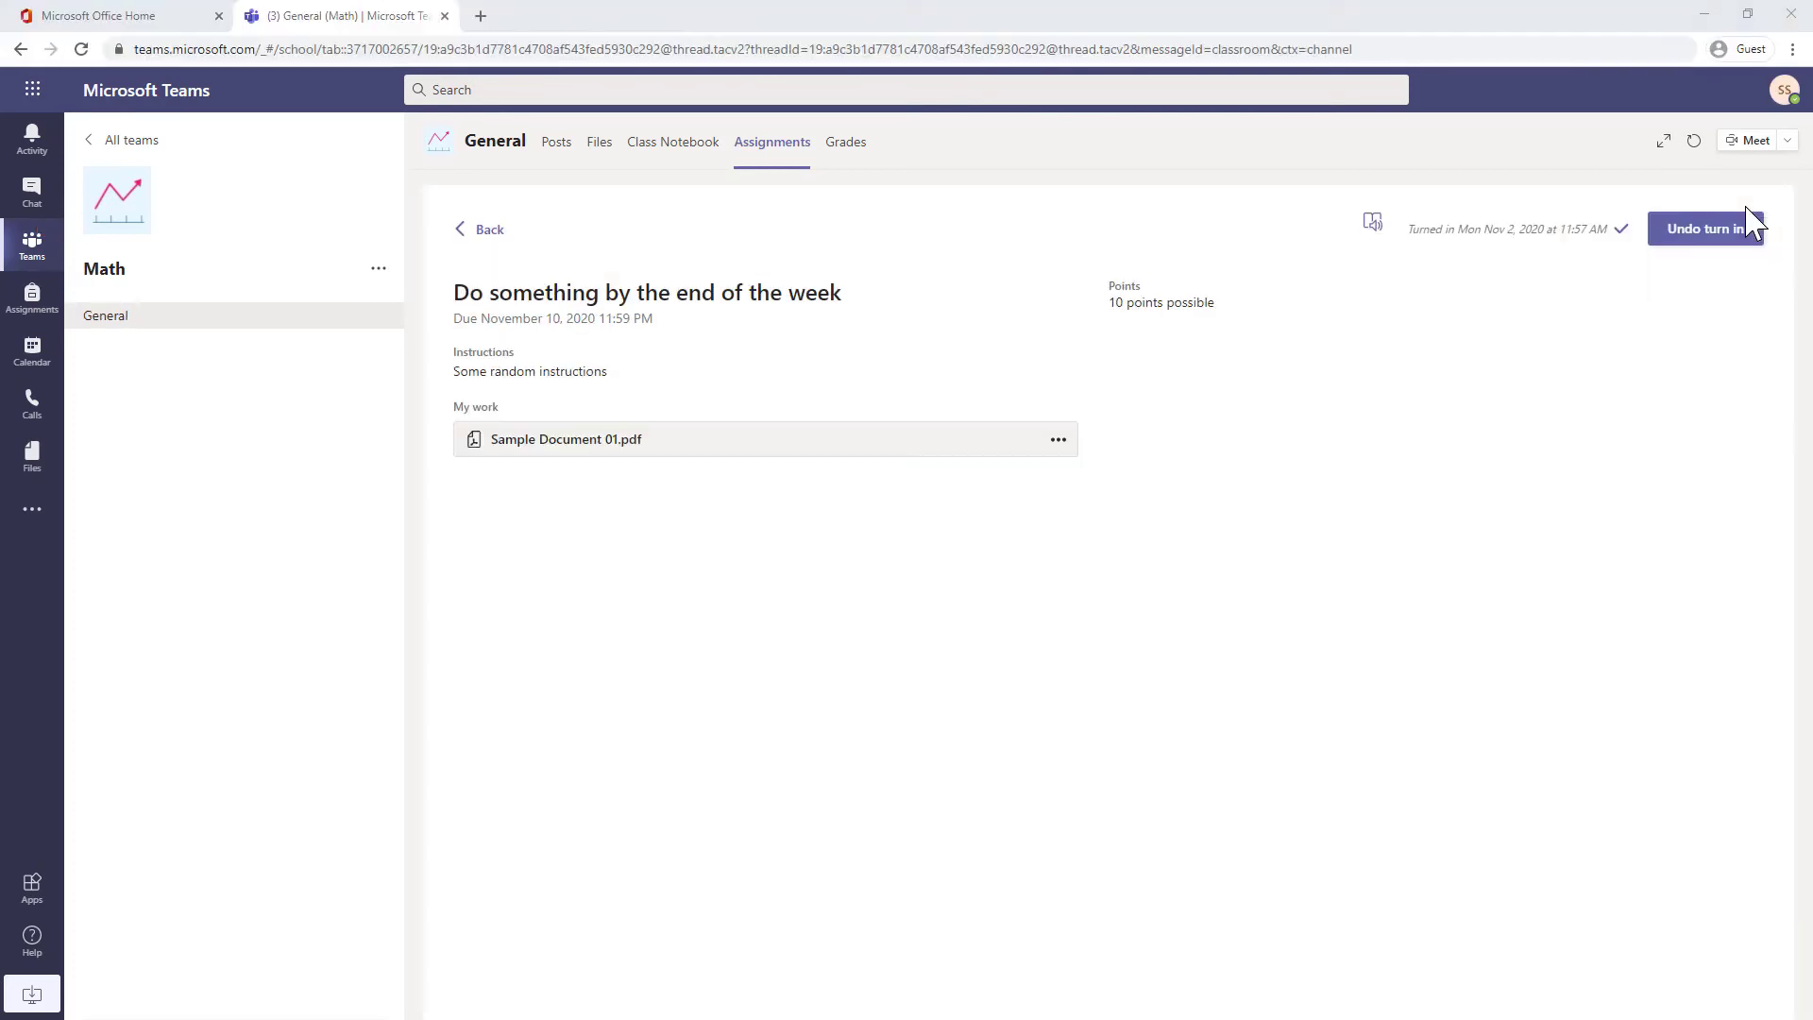
pyautogui.click(173, 326)
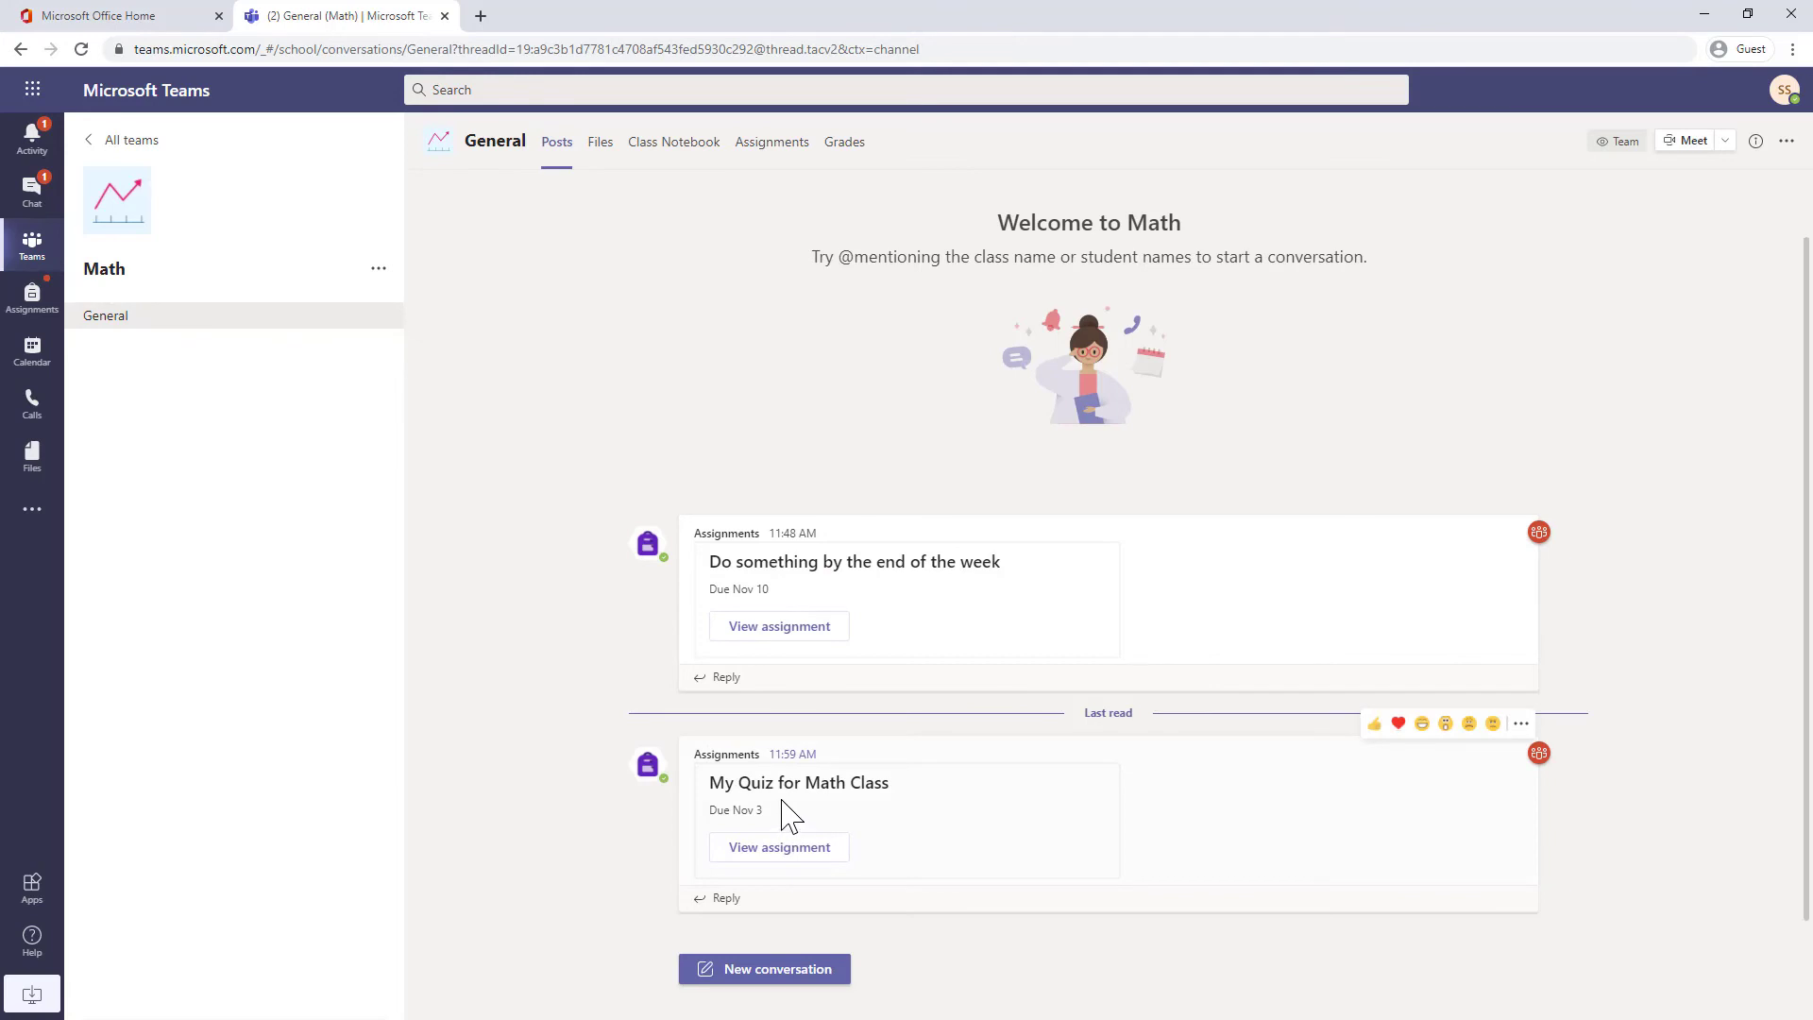
pyautogui.click(785, 859)
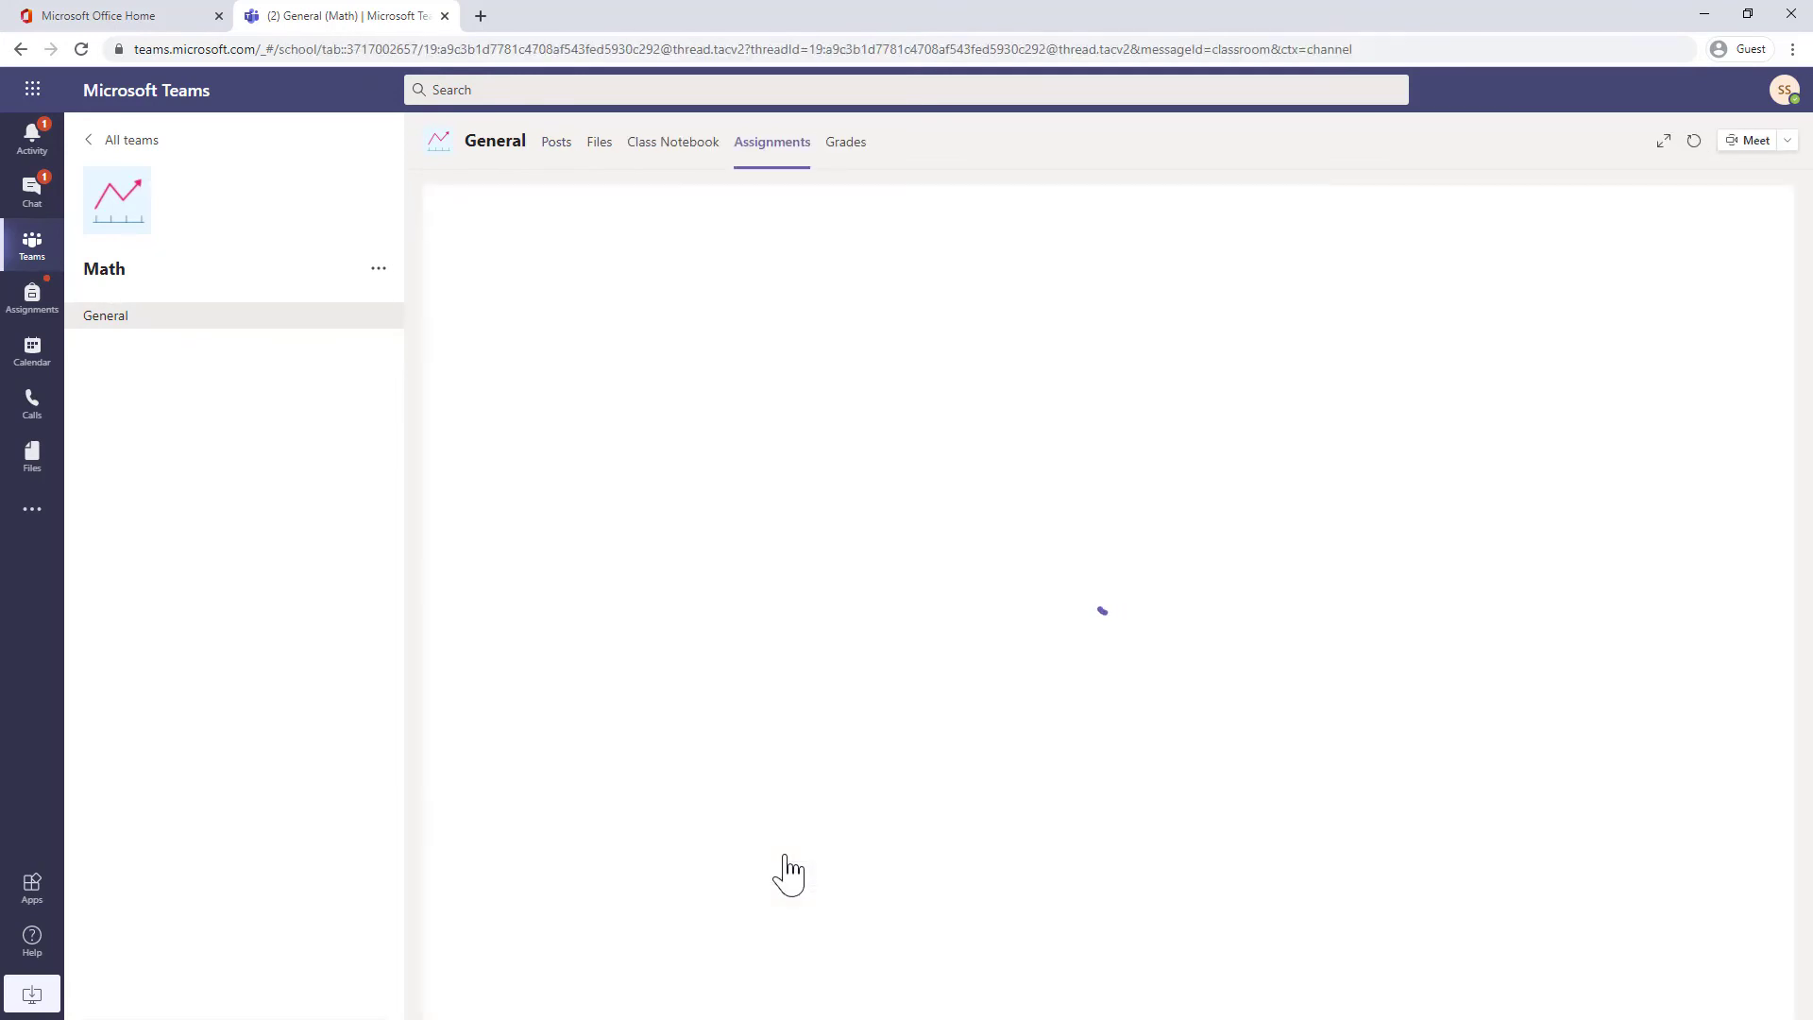
pyautogui.click(594, 441)
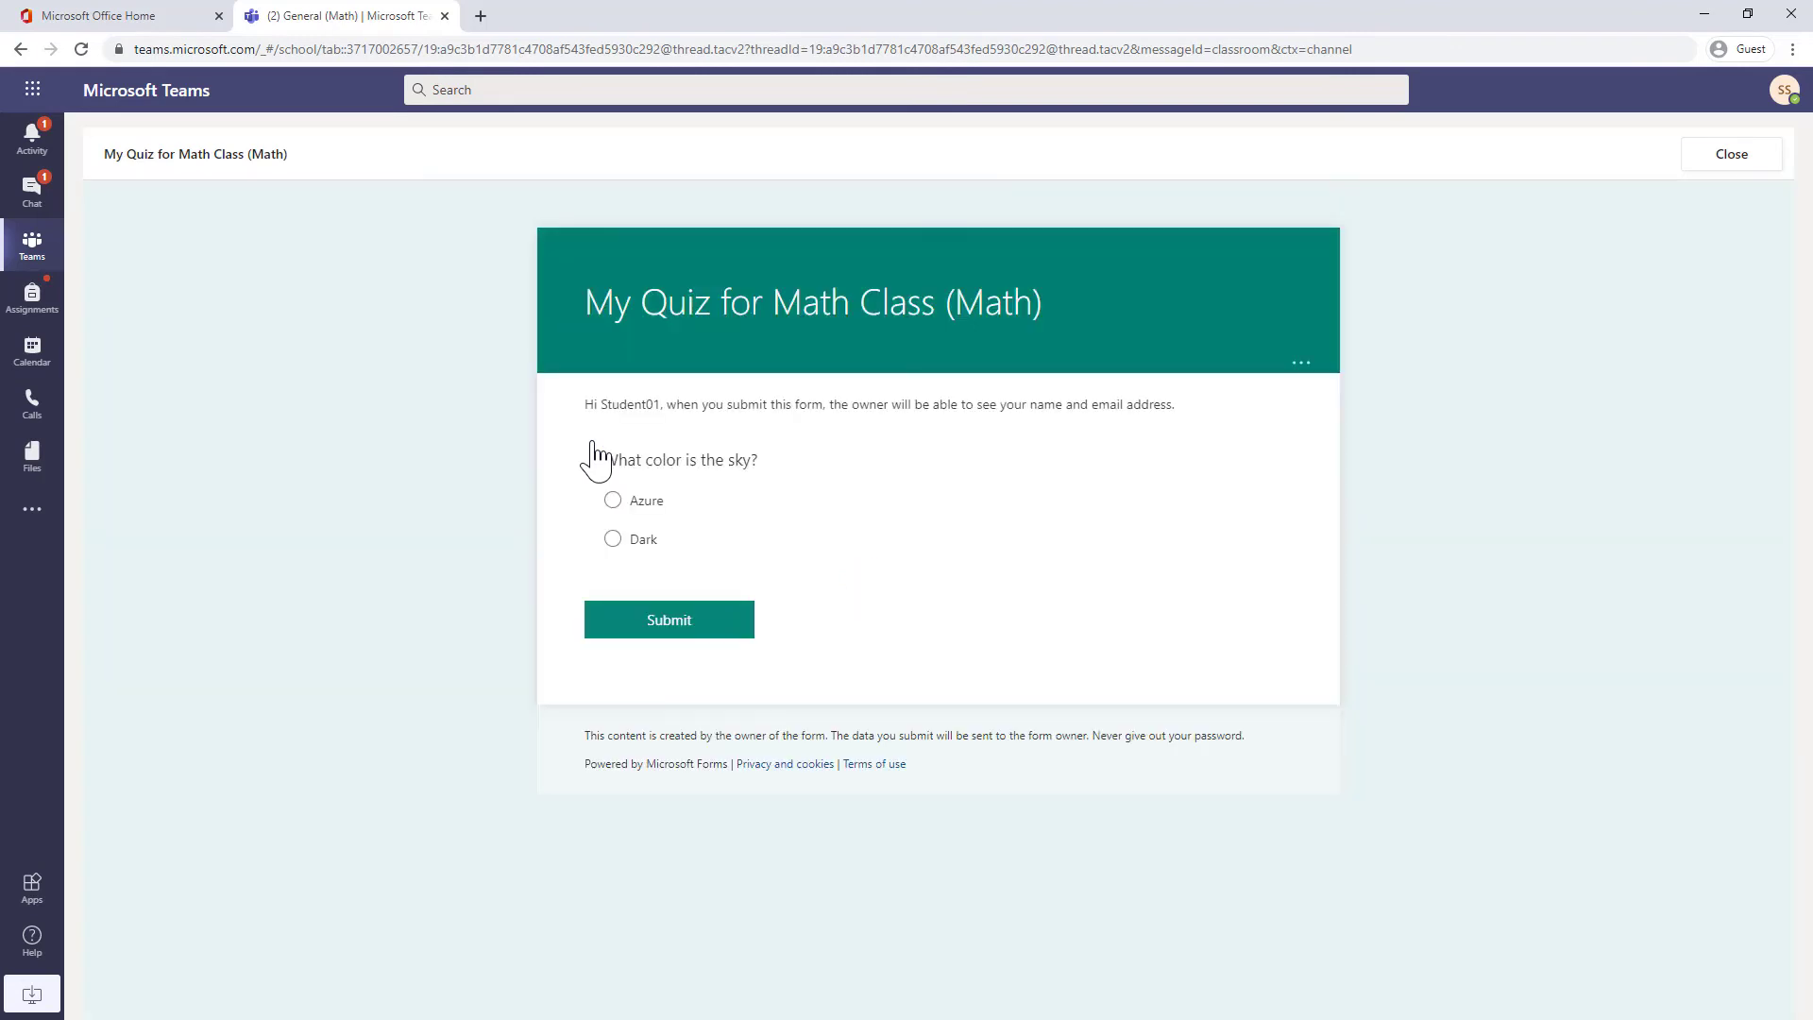
# Answer the sky question with Azure, submit the quiz and view the submitted response.
pyautogui.click(613, 500)
pyautogui.click(680, 623)
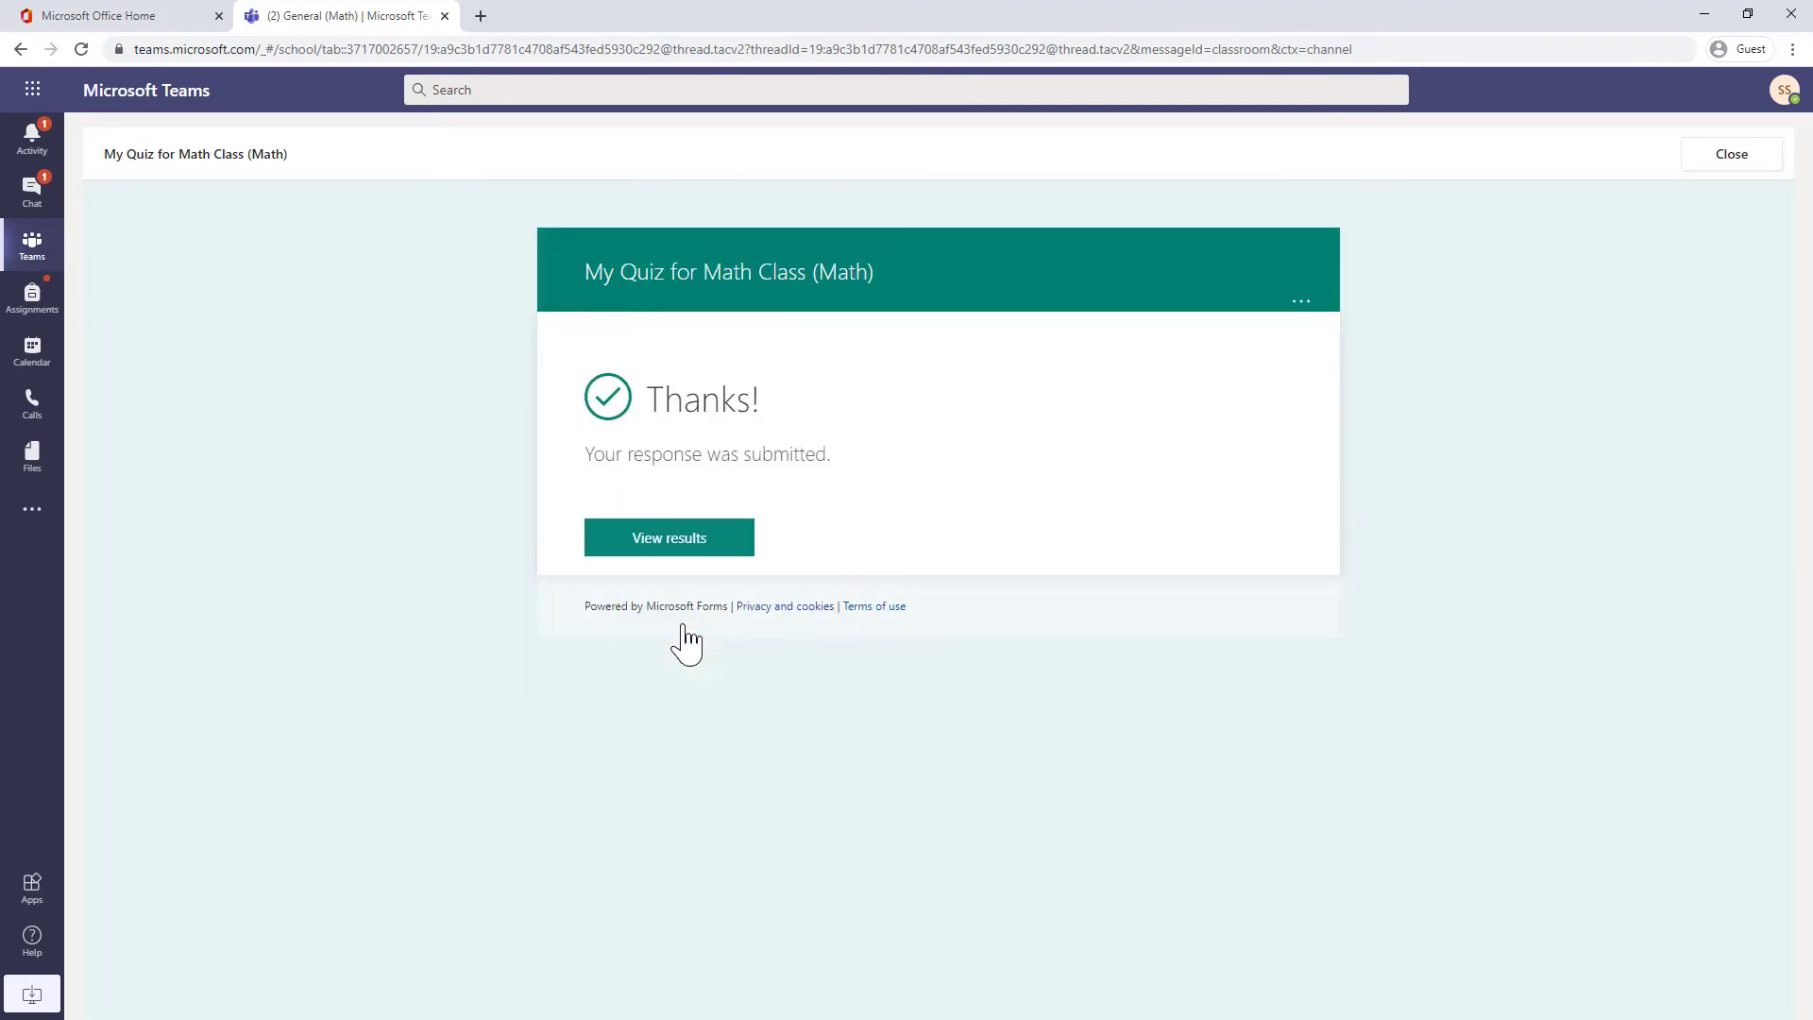
pyautogui.click(680, 546)
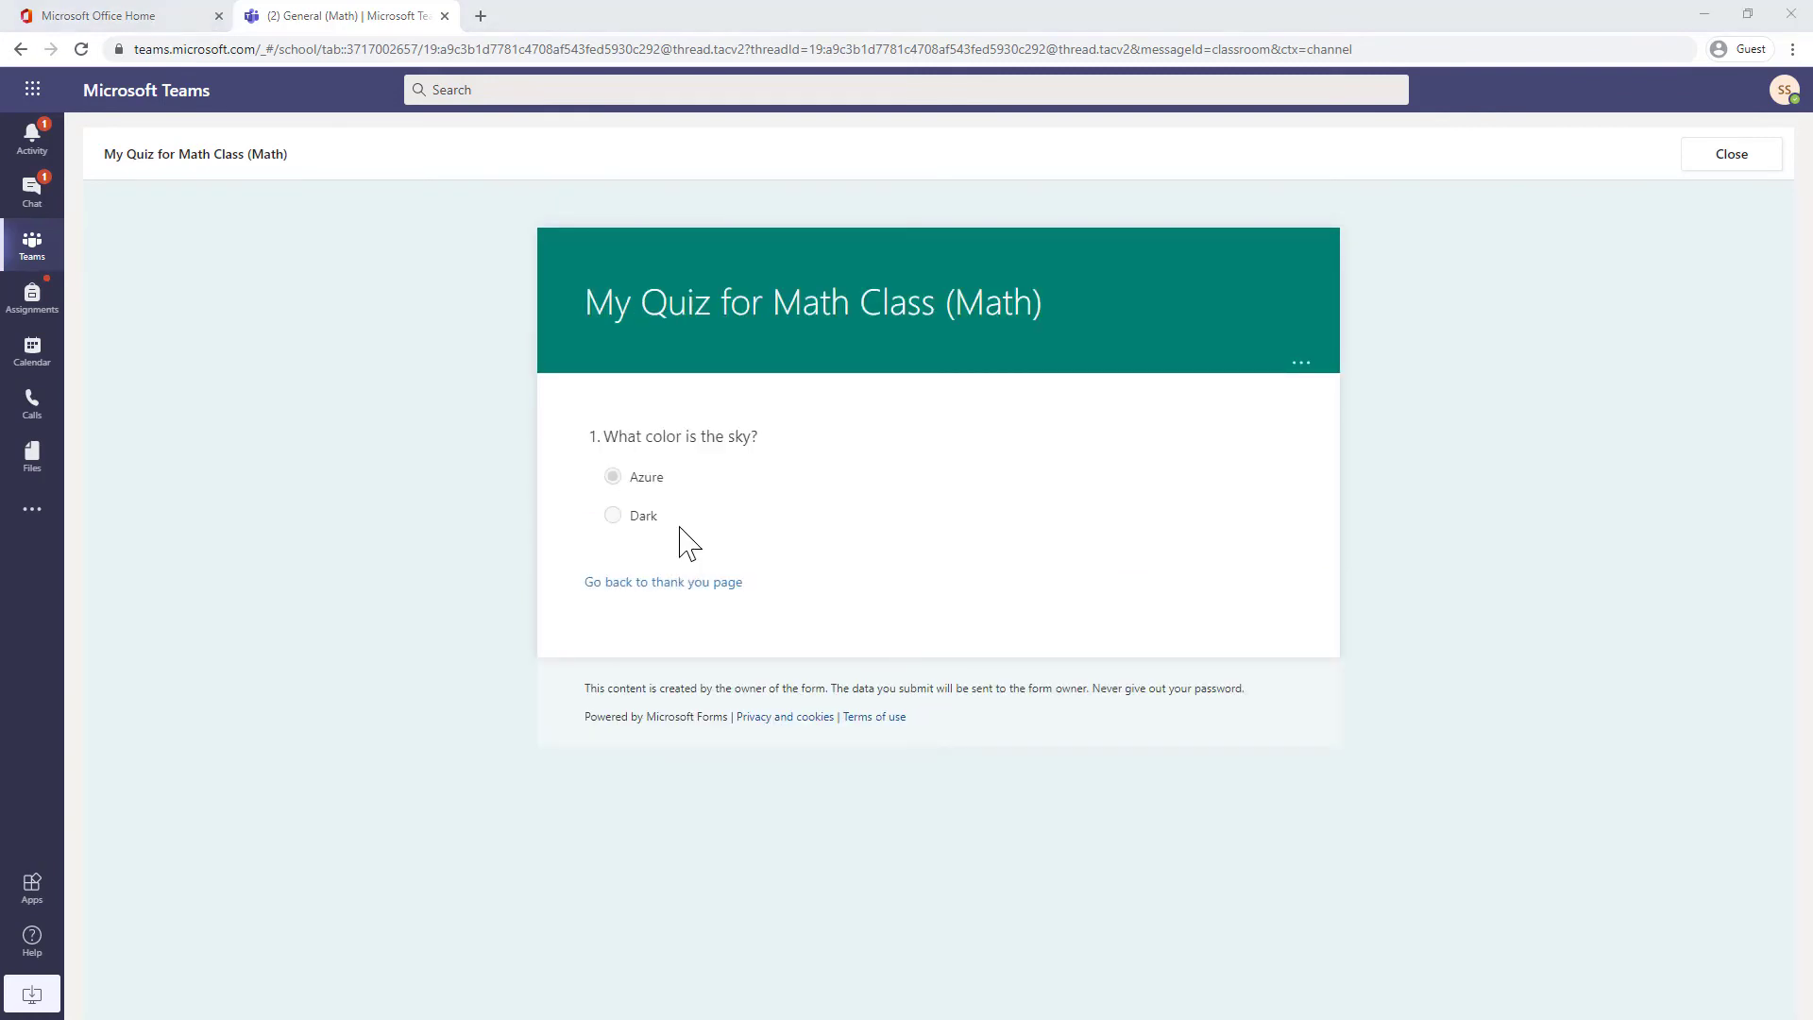
# Switch to the teacher's browser window, reload the Math team's assignments list and open the My Quiz for Math Class assignment.
pyautogui.hotkey('alt', 'Tab')
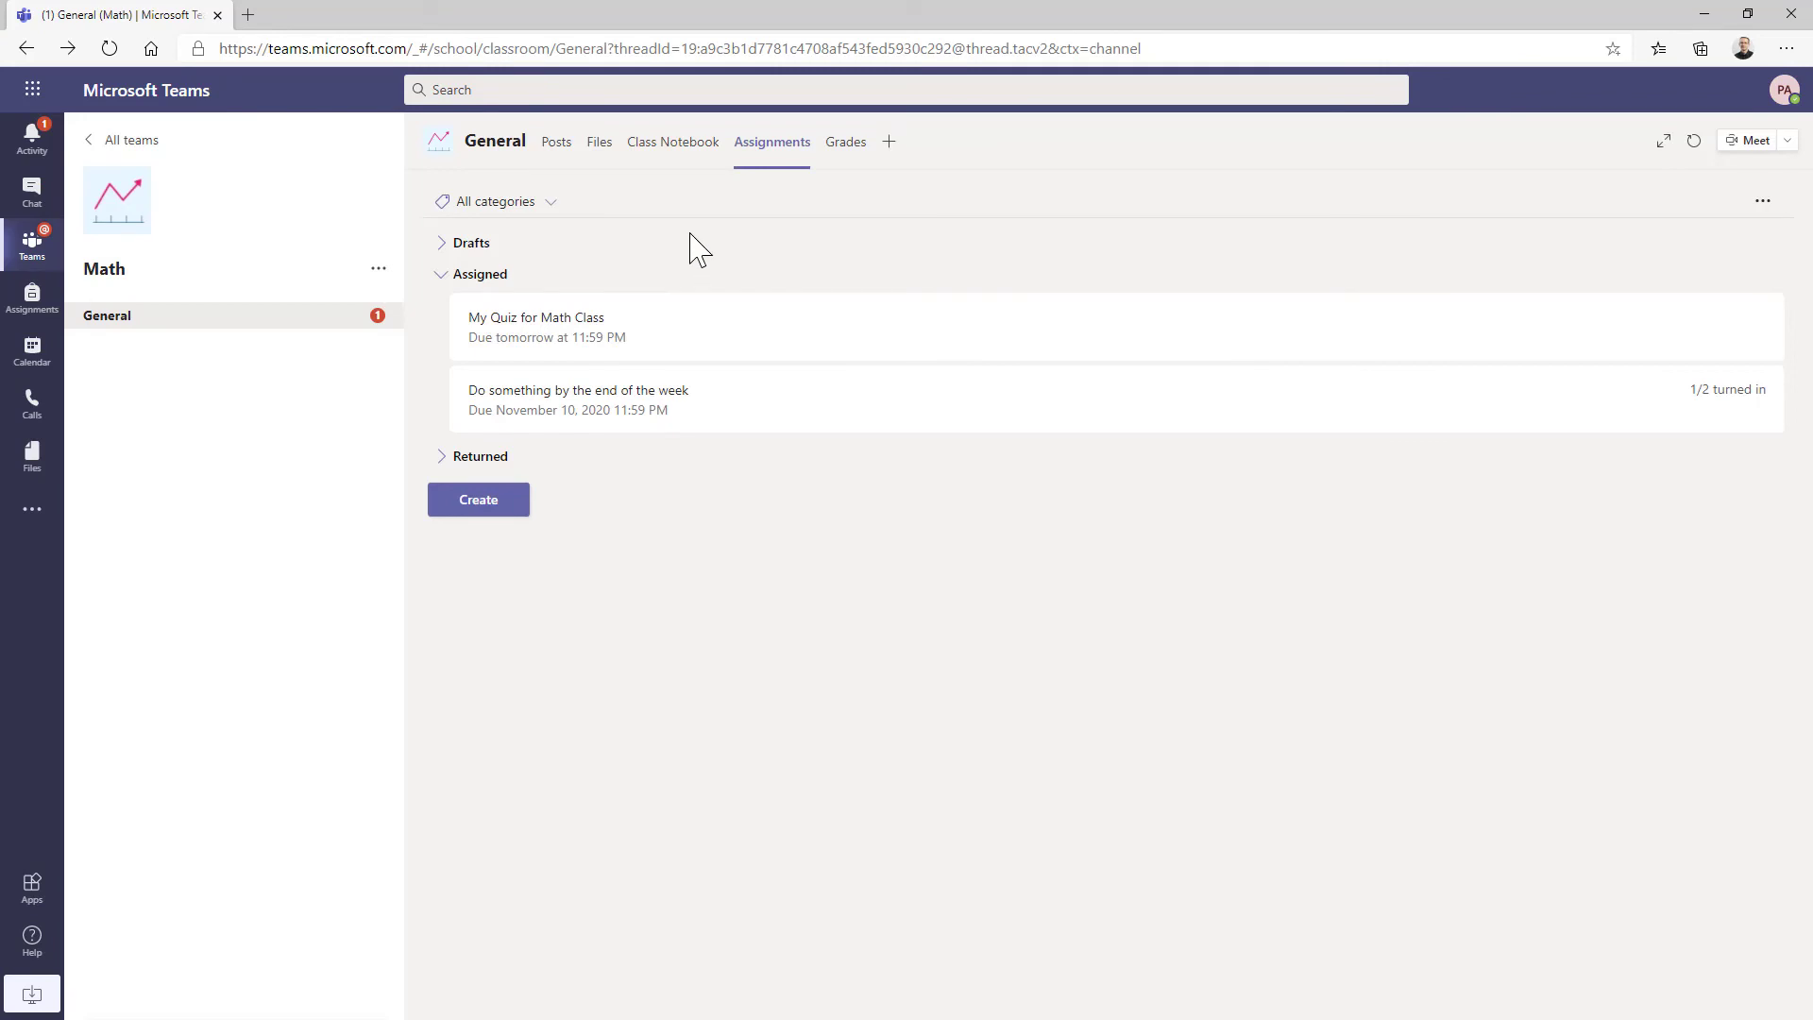
pyautogui.click(695, 144)
pyautogui.click(772, 146)
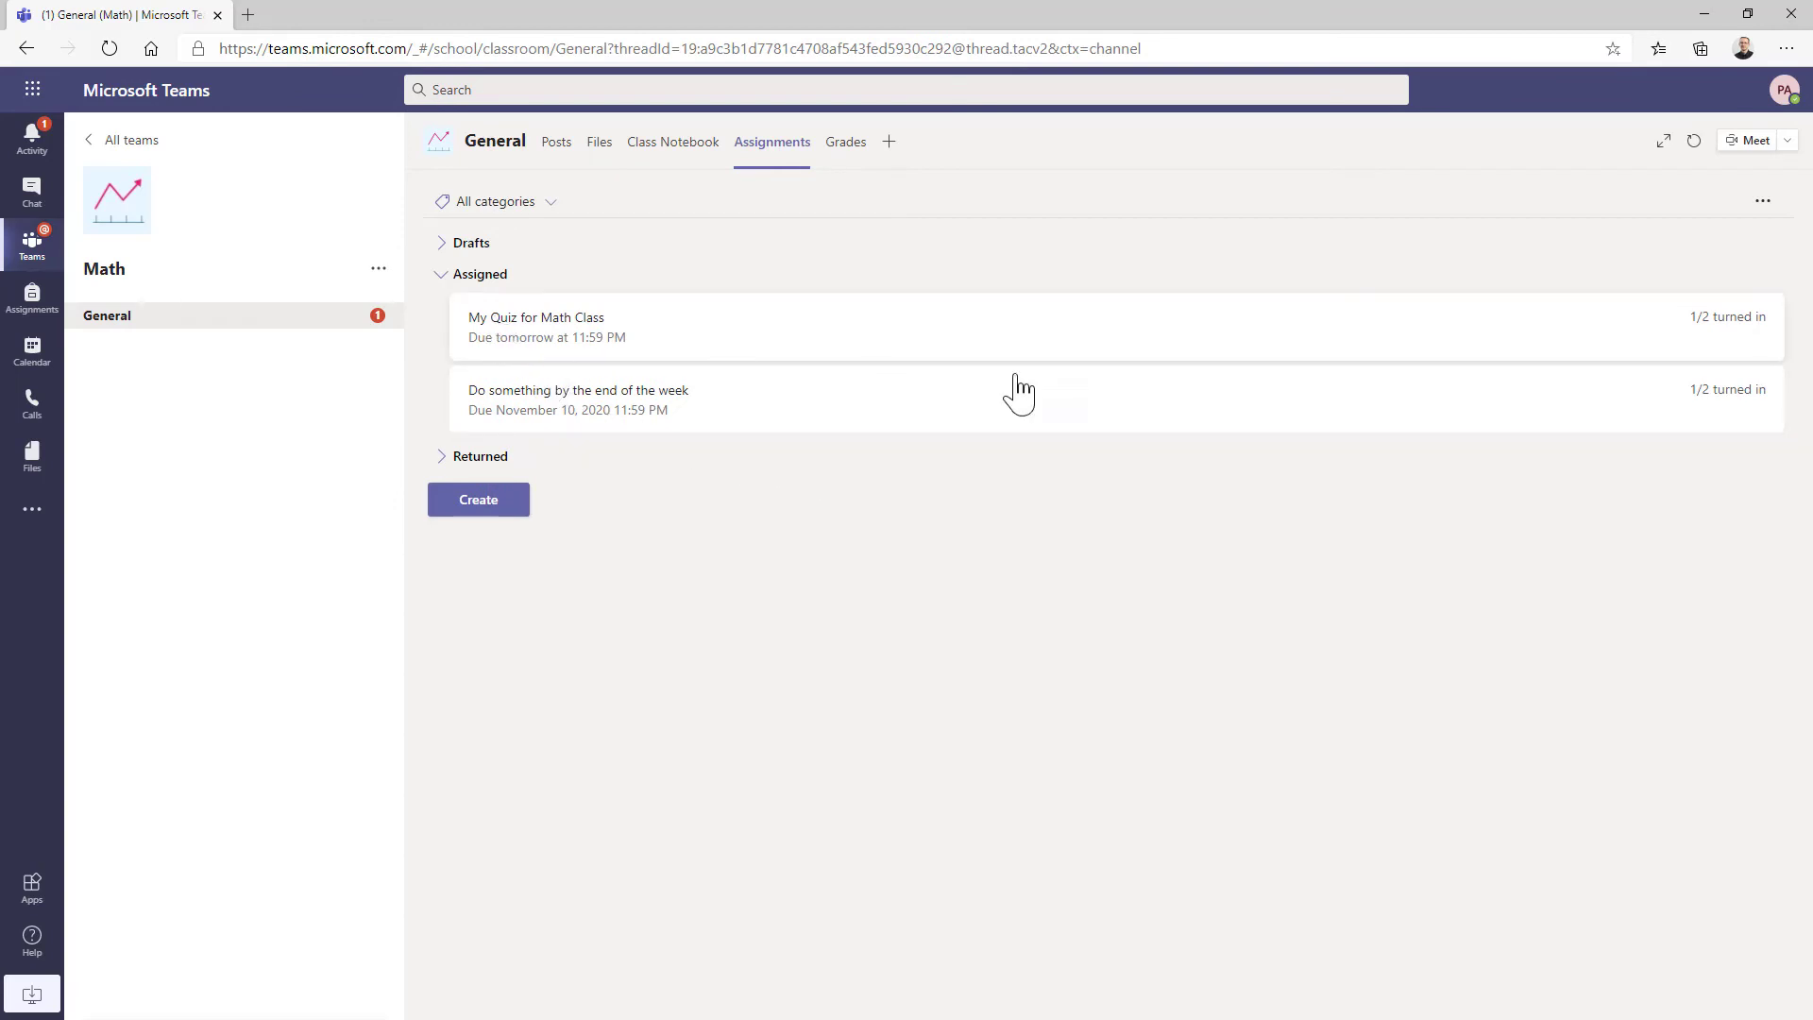
pyautogui.click(1510, 335)
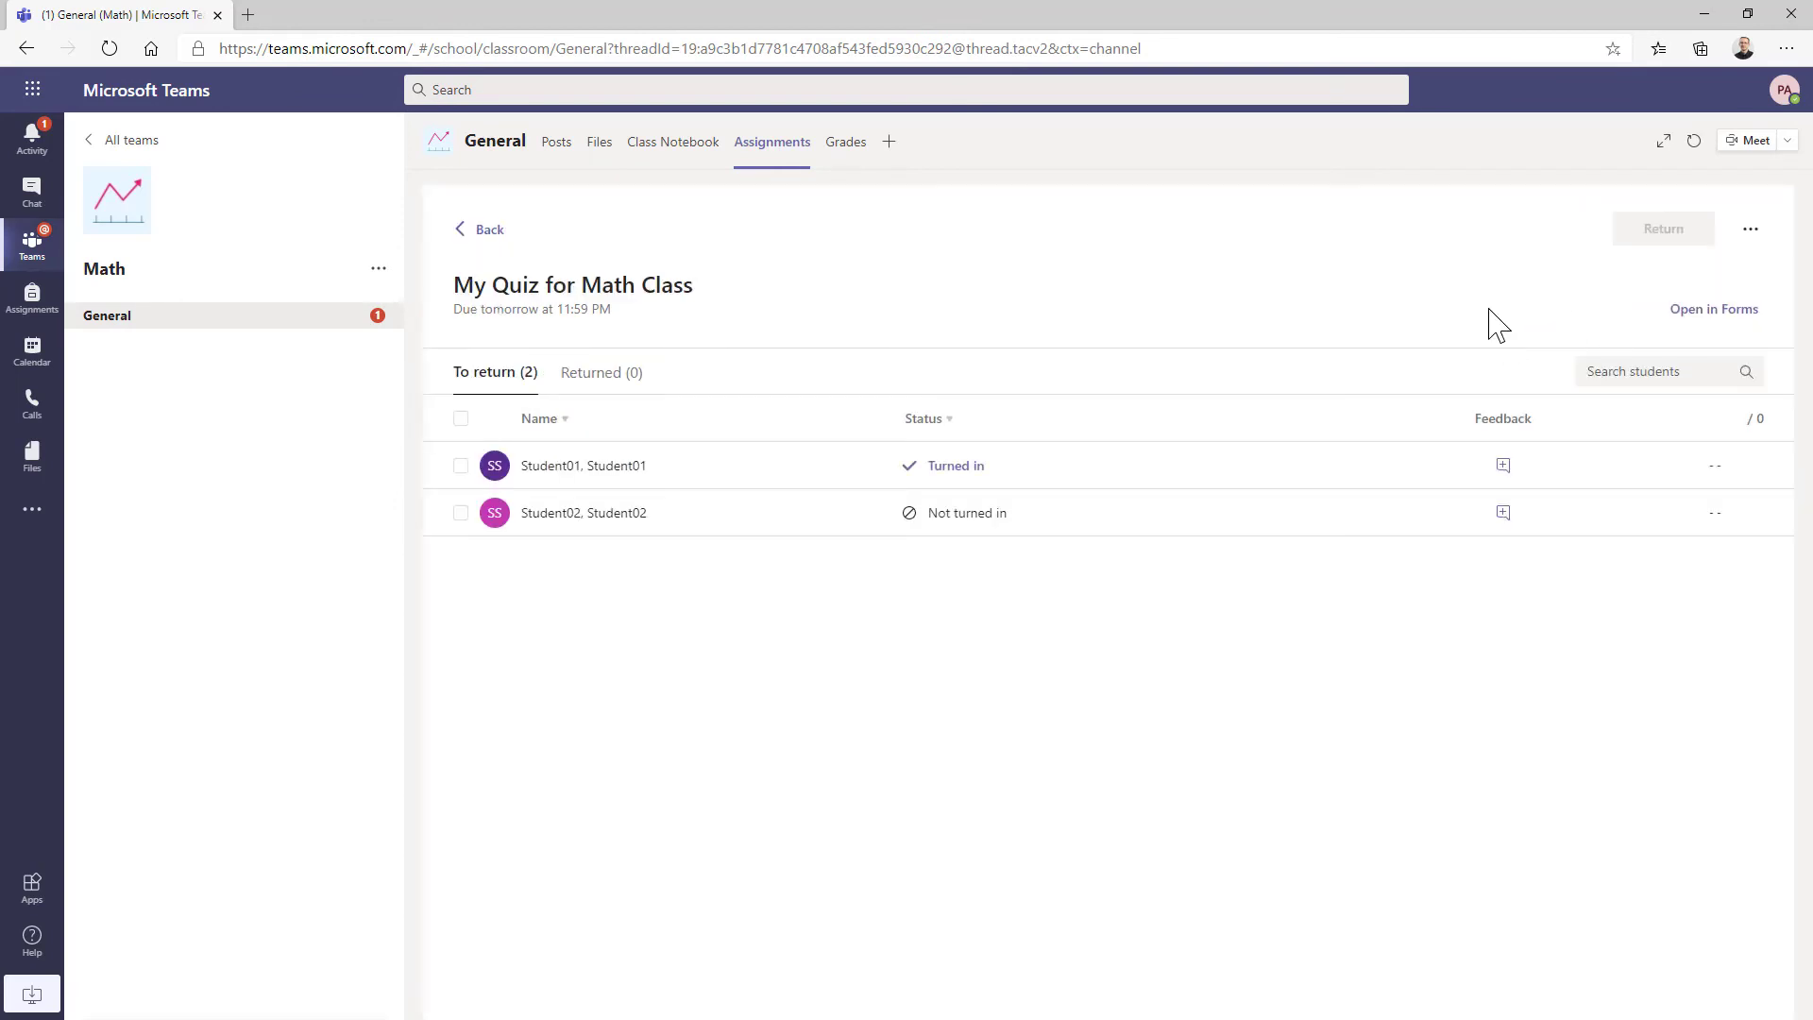
# Score Student01's answer to the sky question with 5 points, close the review, and look over the team's grades and General posts.
pyautogui.click(955, 468)
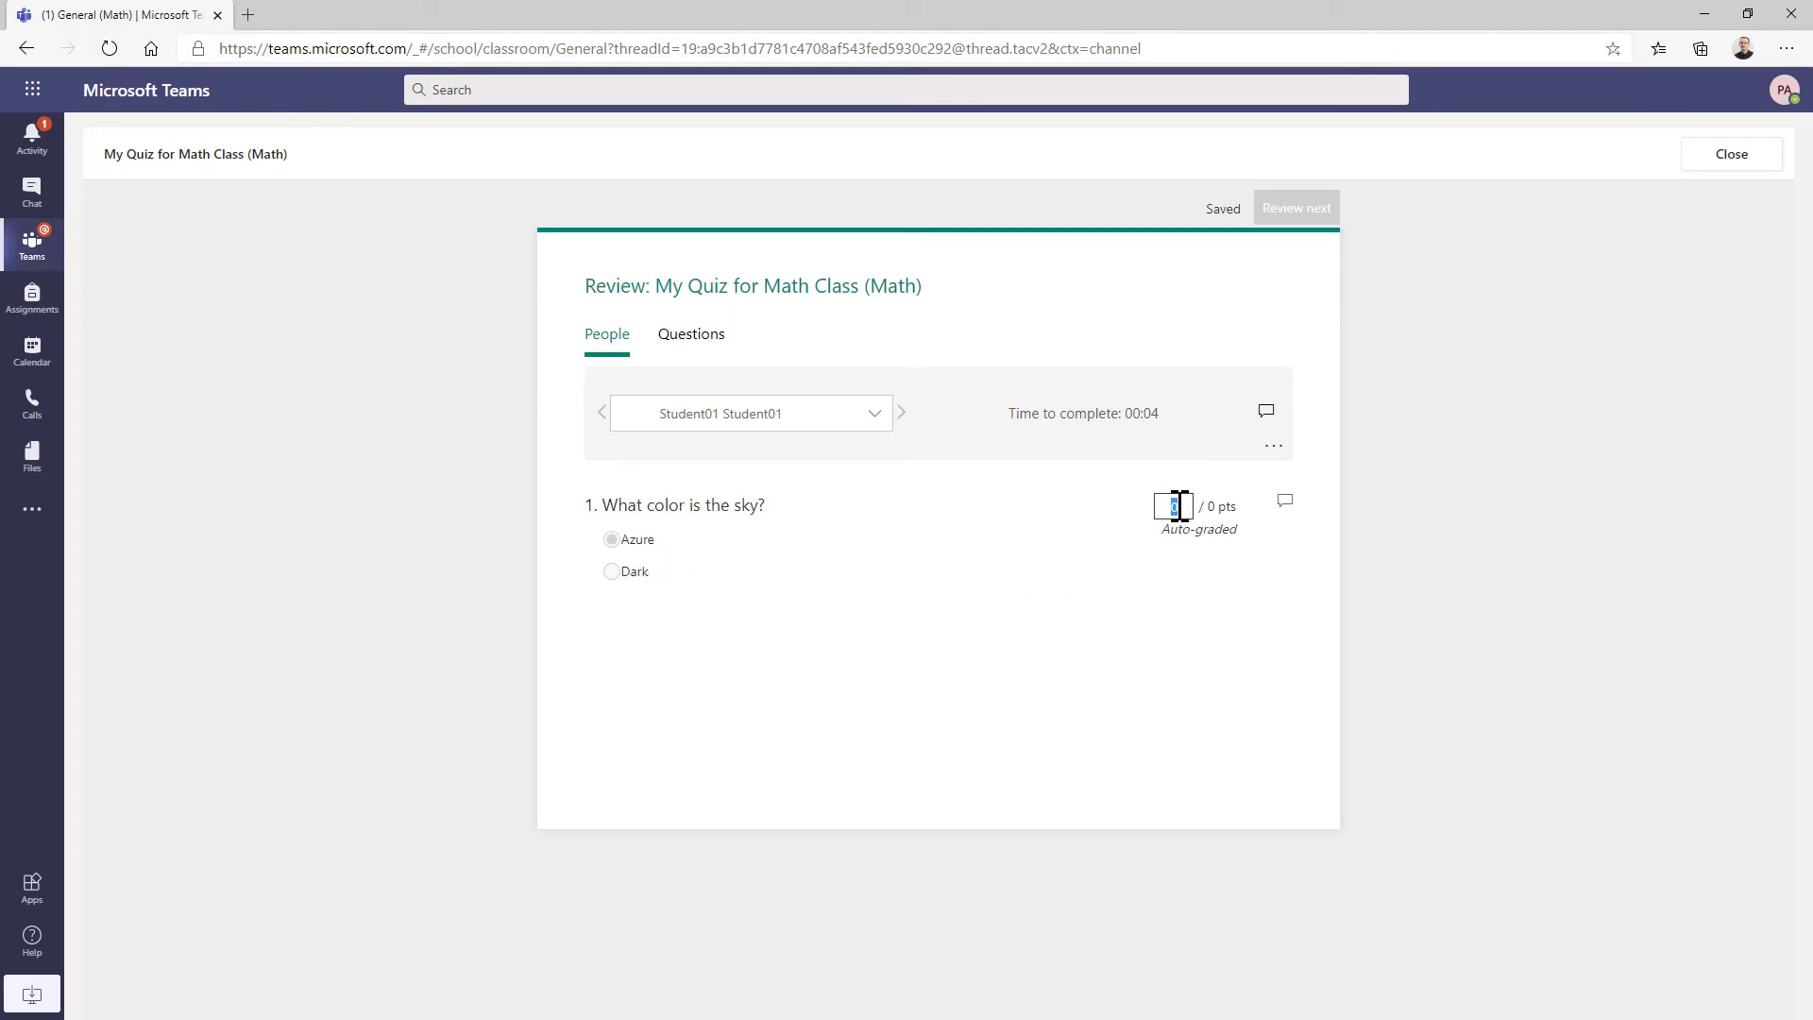
pyautogui.write('5')
pyautogui.click(1731, 156)
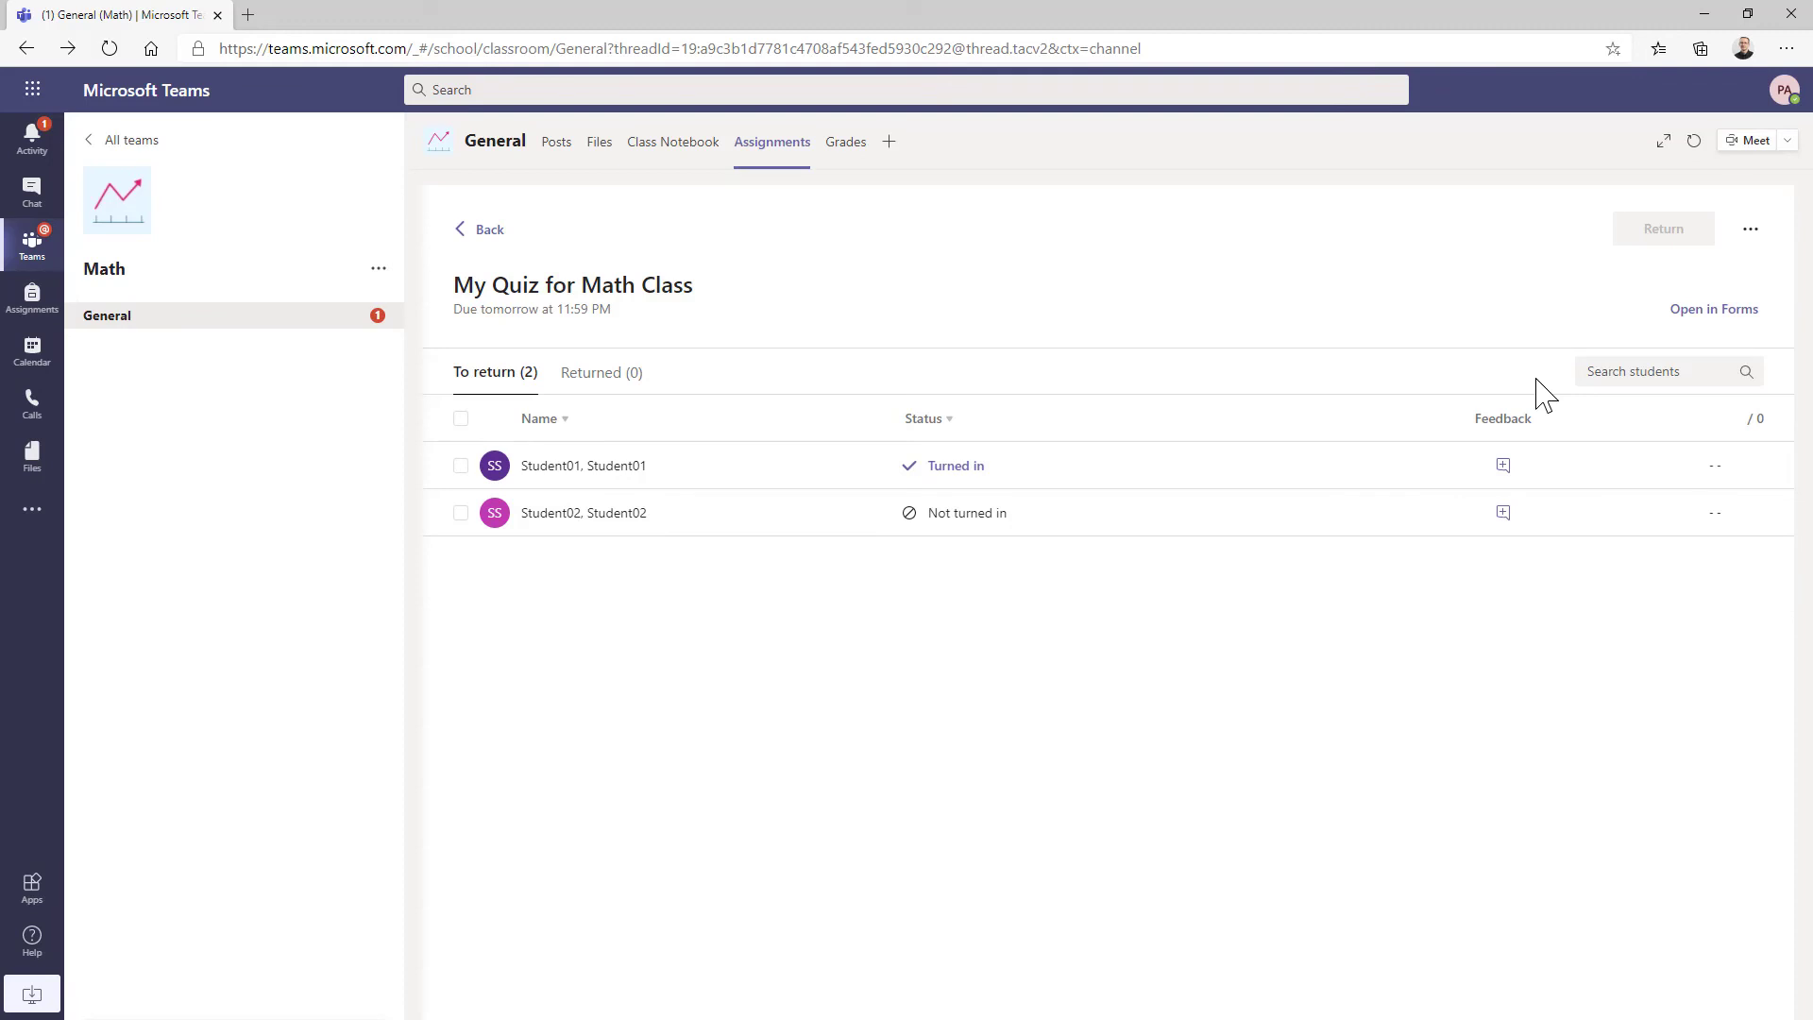
pyautogui.click(845, 156)
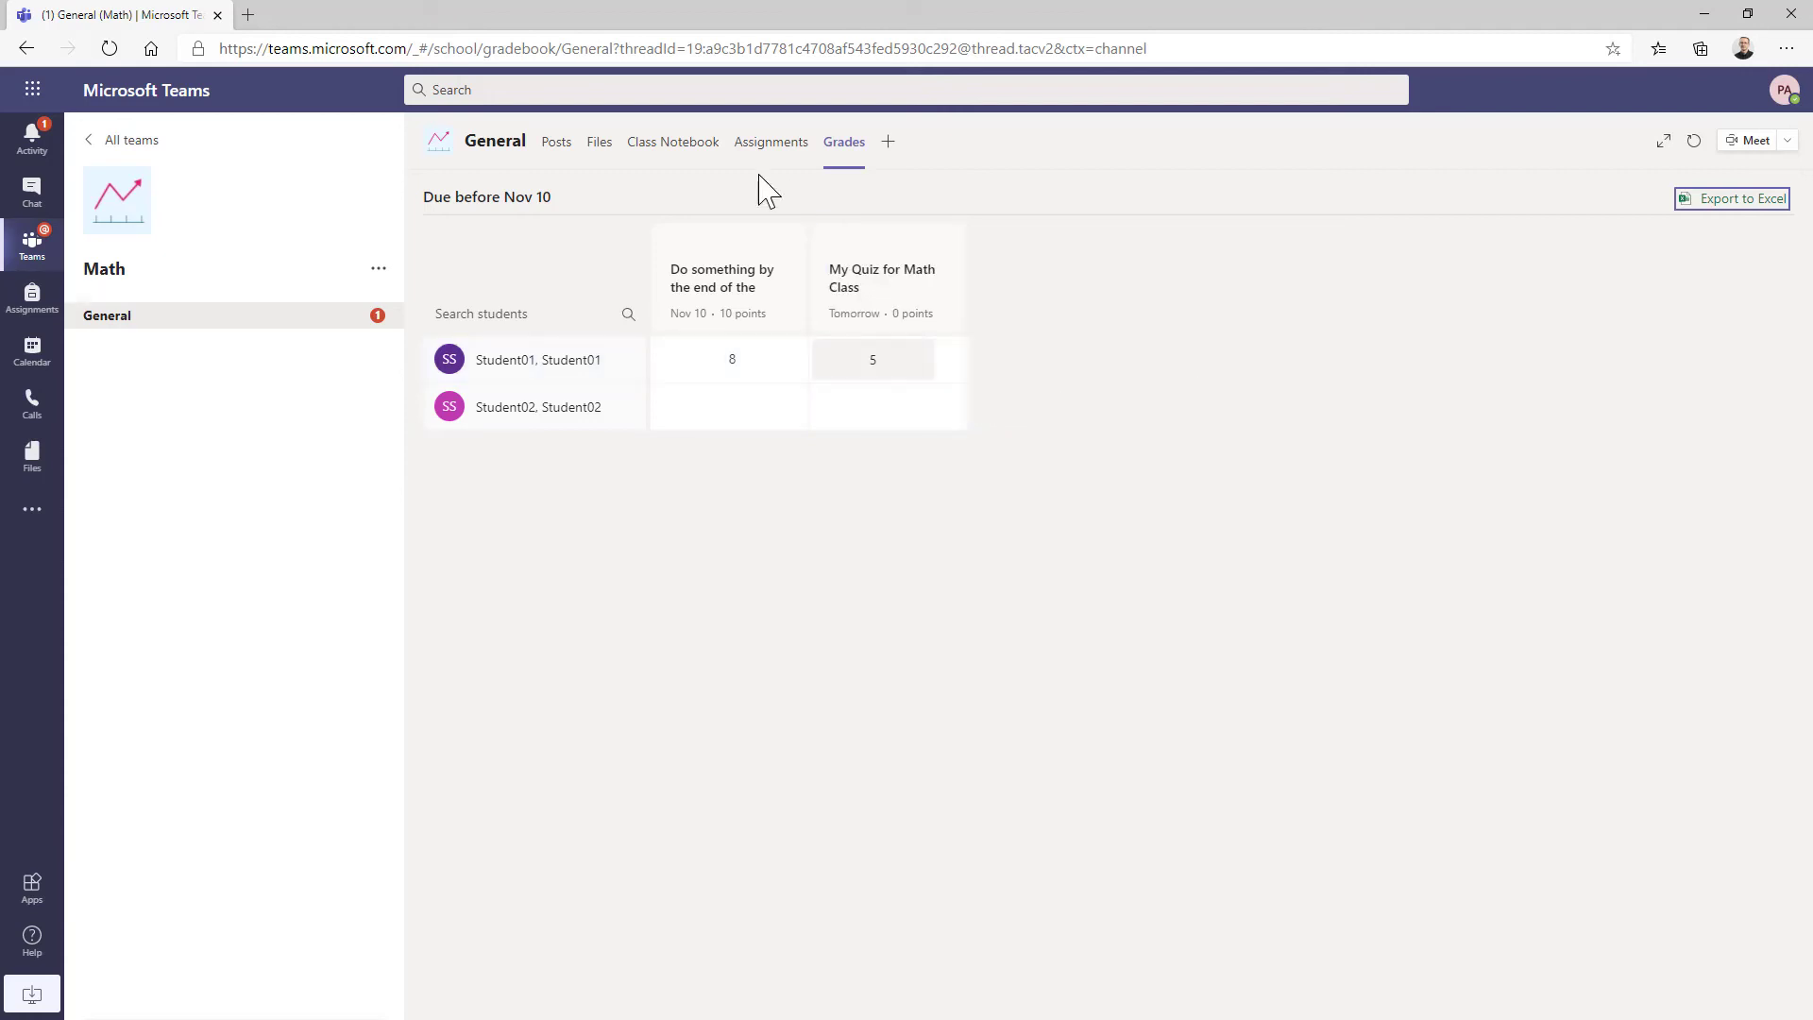
pyautogui.click(558, 143)
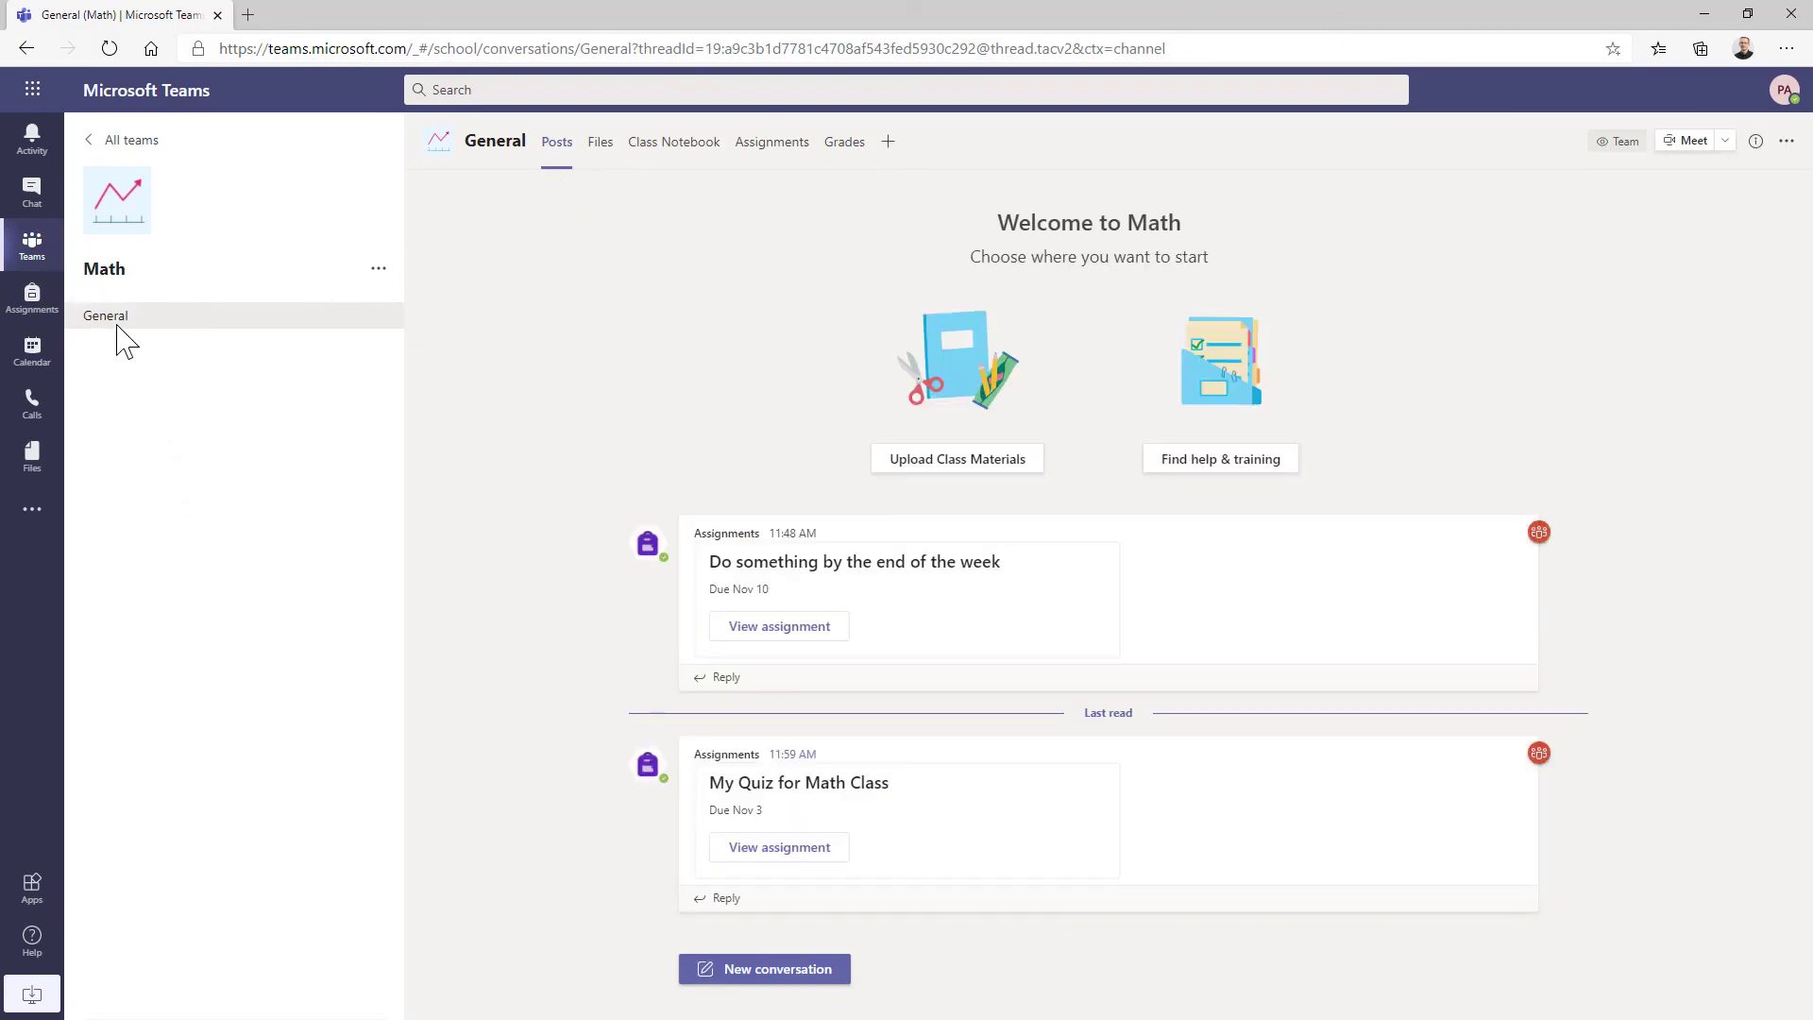
# Start a new chat with Student01 and send the message "Very good job! Well done!".
pyautogui.click(42, 208)
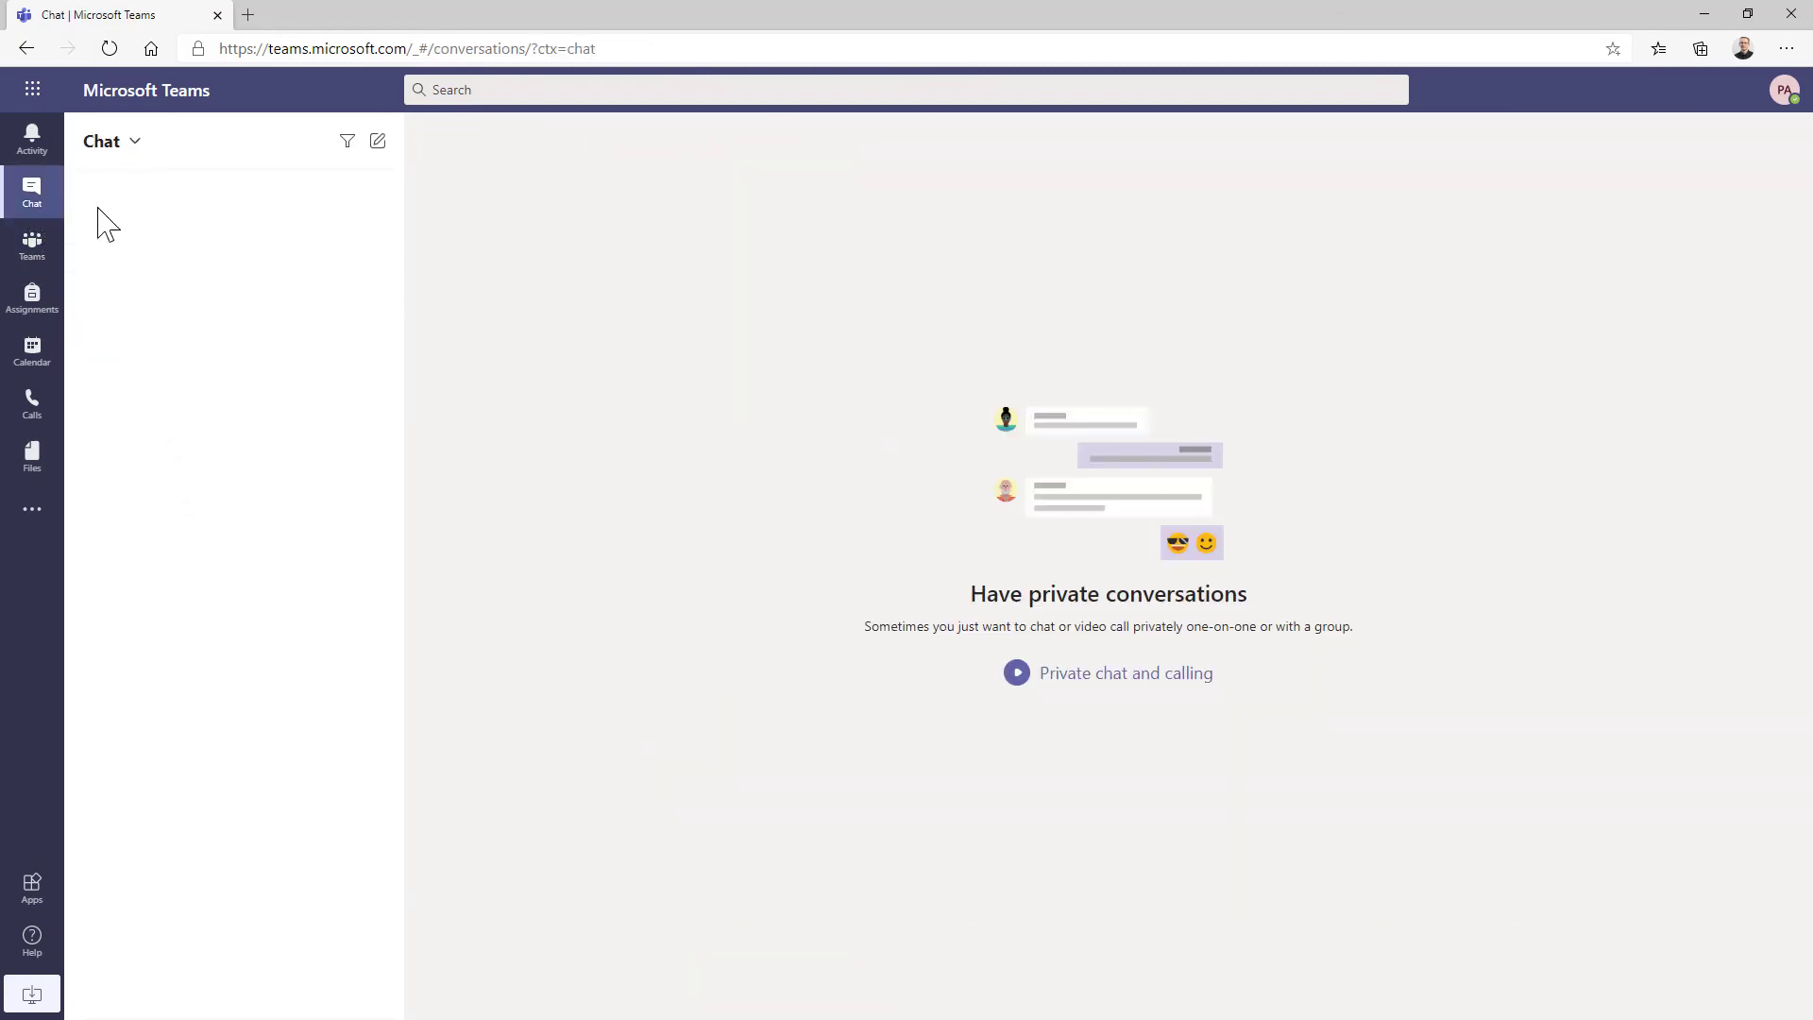
pyautogui.click(377, 148)
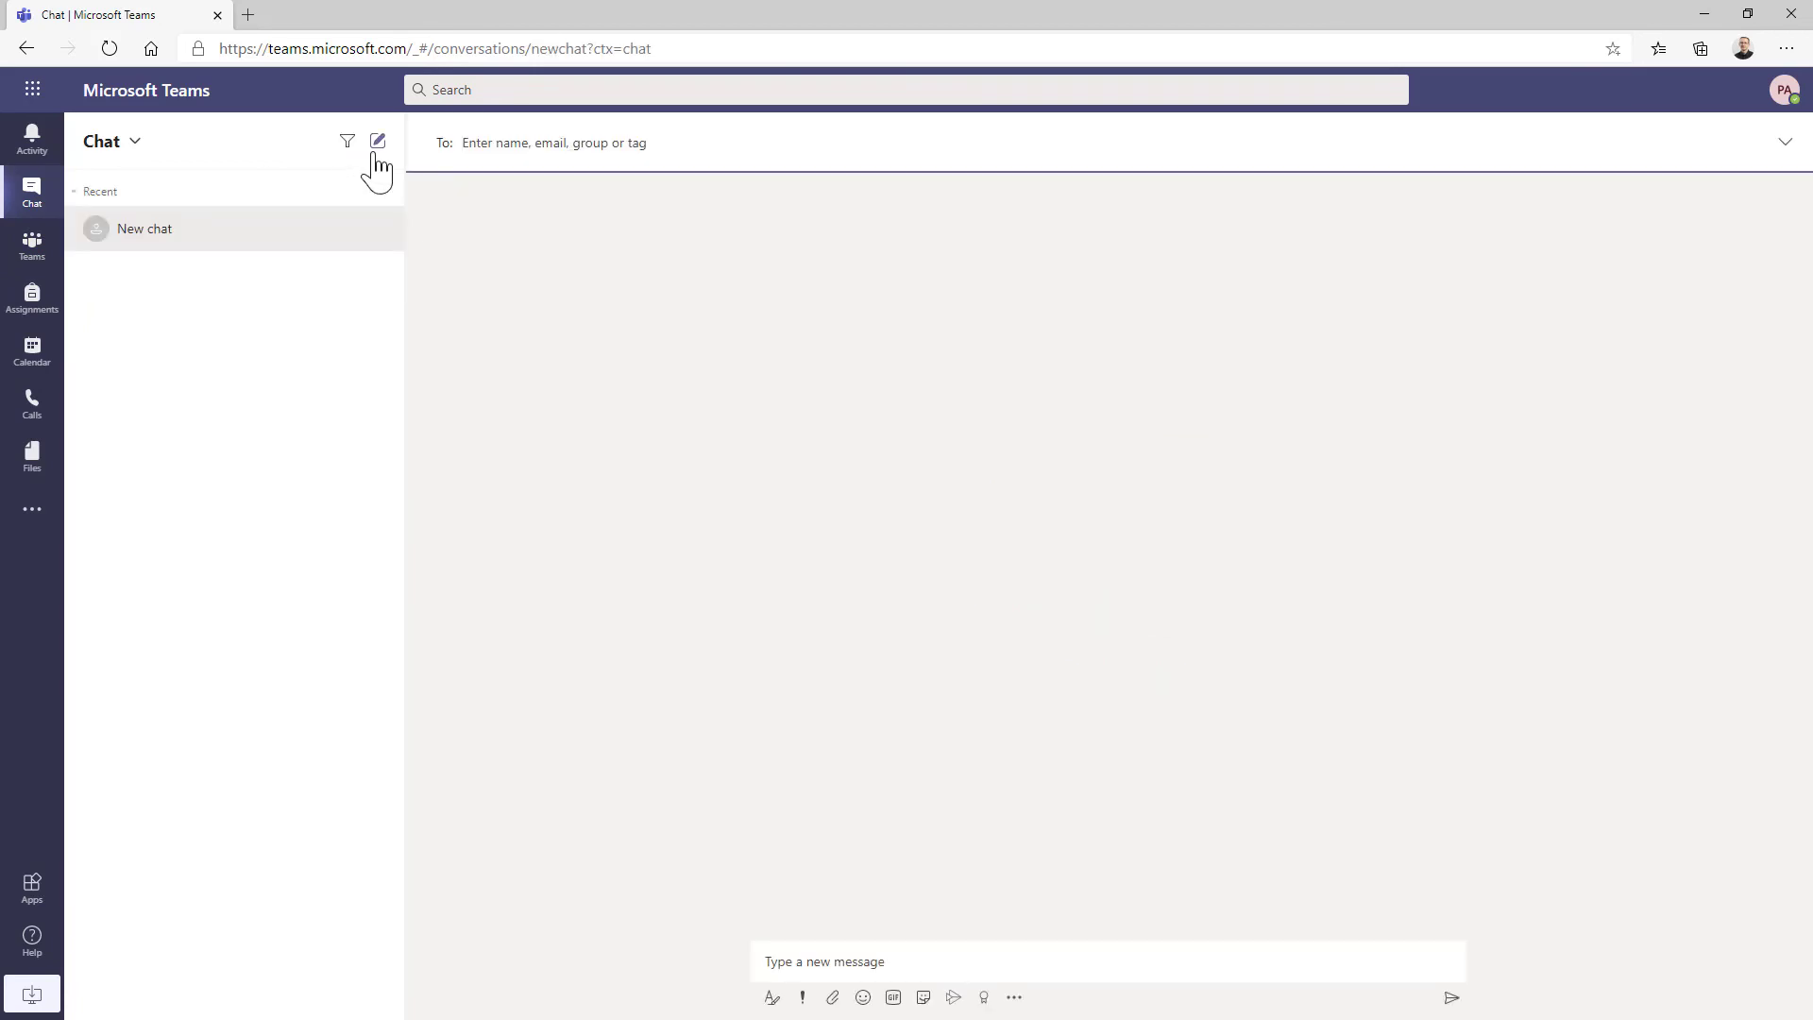
pyautogui.write('studen')
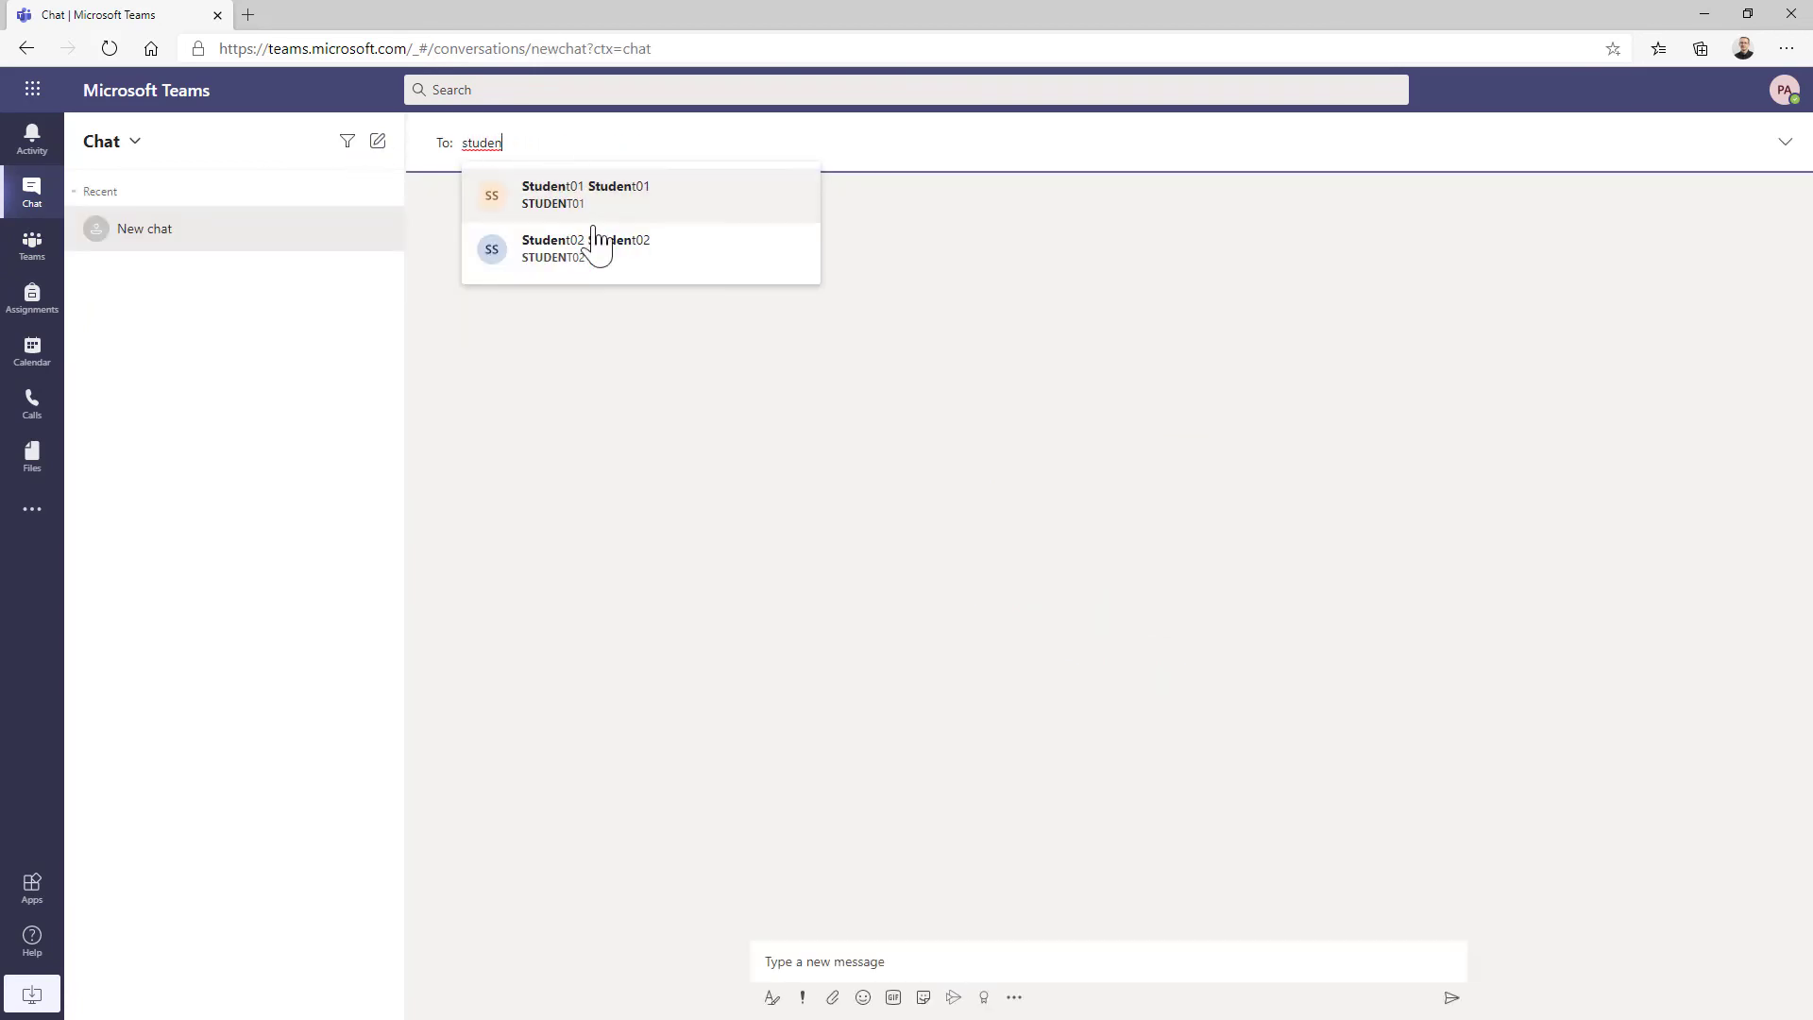
pyautogui.click(583, 195)
pyautogui.click(879, 963)
pyautogui.write('Very good job! Well done!')
pyautogui.press('Return')
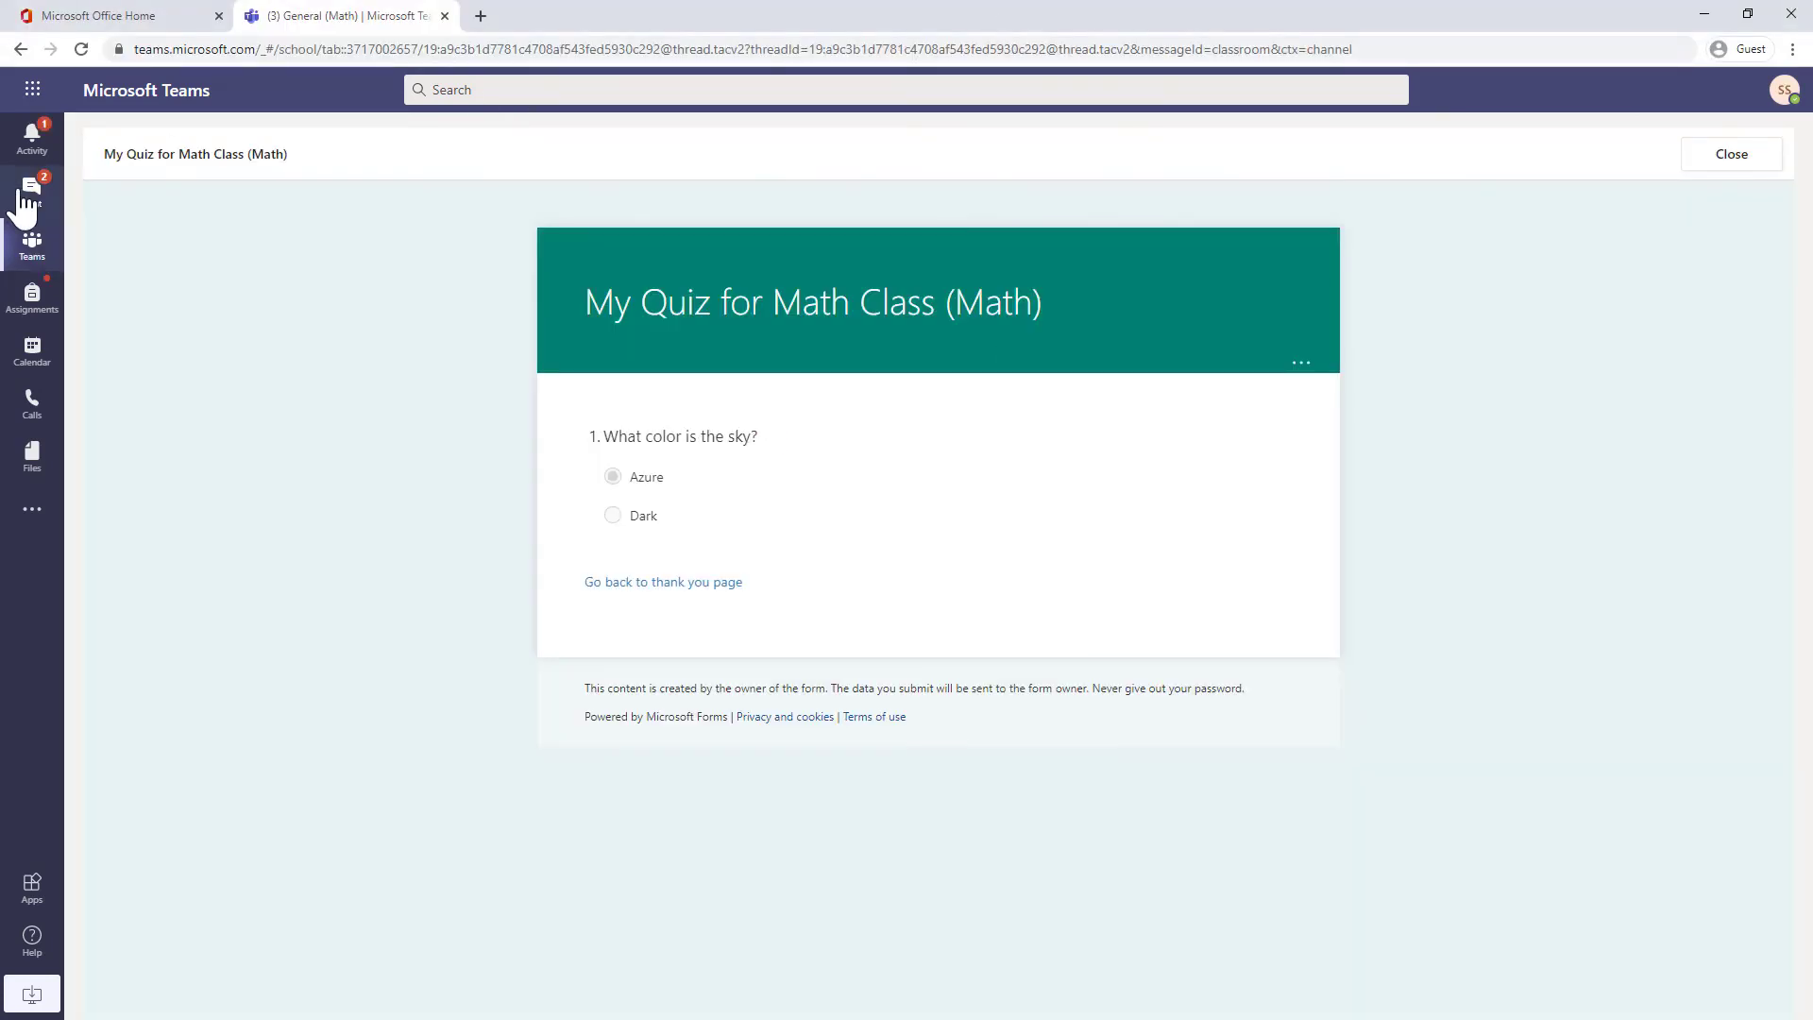
# In the student's browser window, open the chats and view the teacher's message.
pyautogui.click(33, 189)
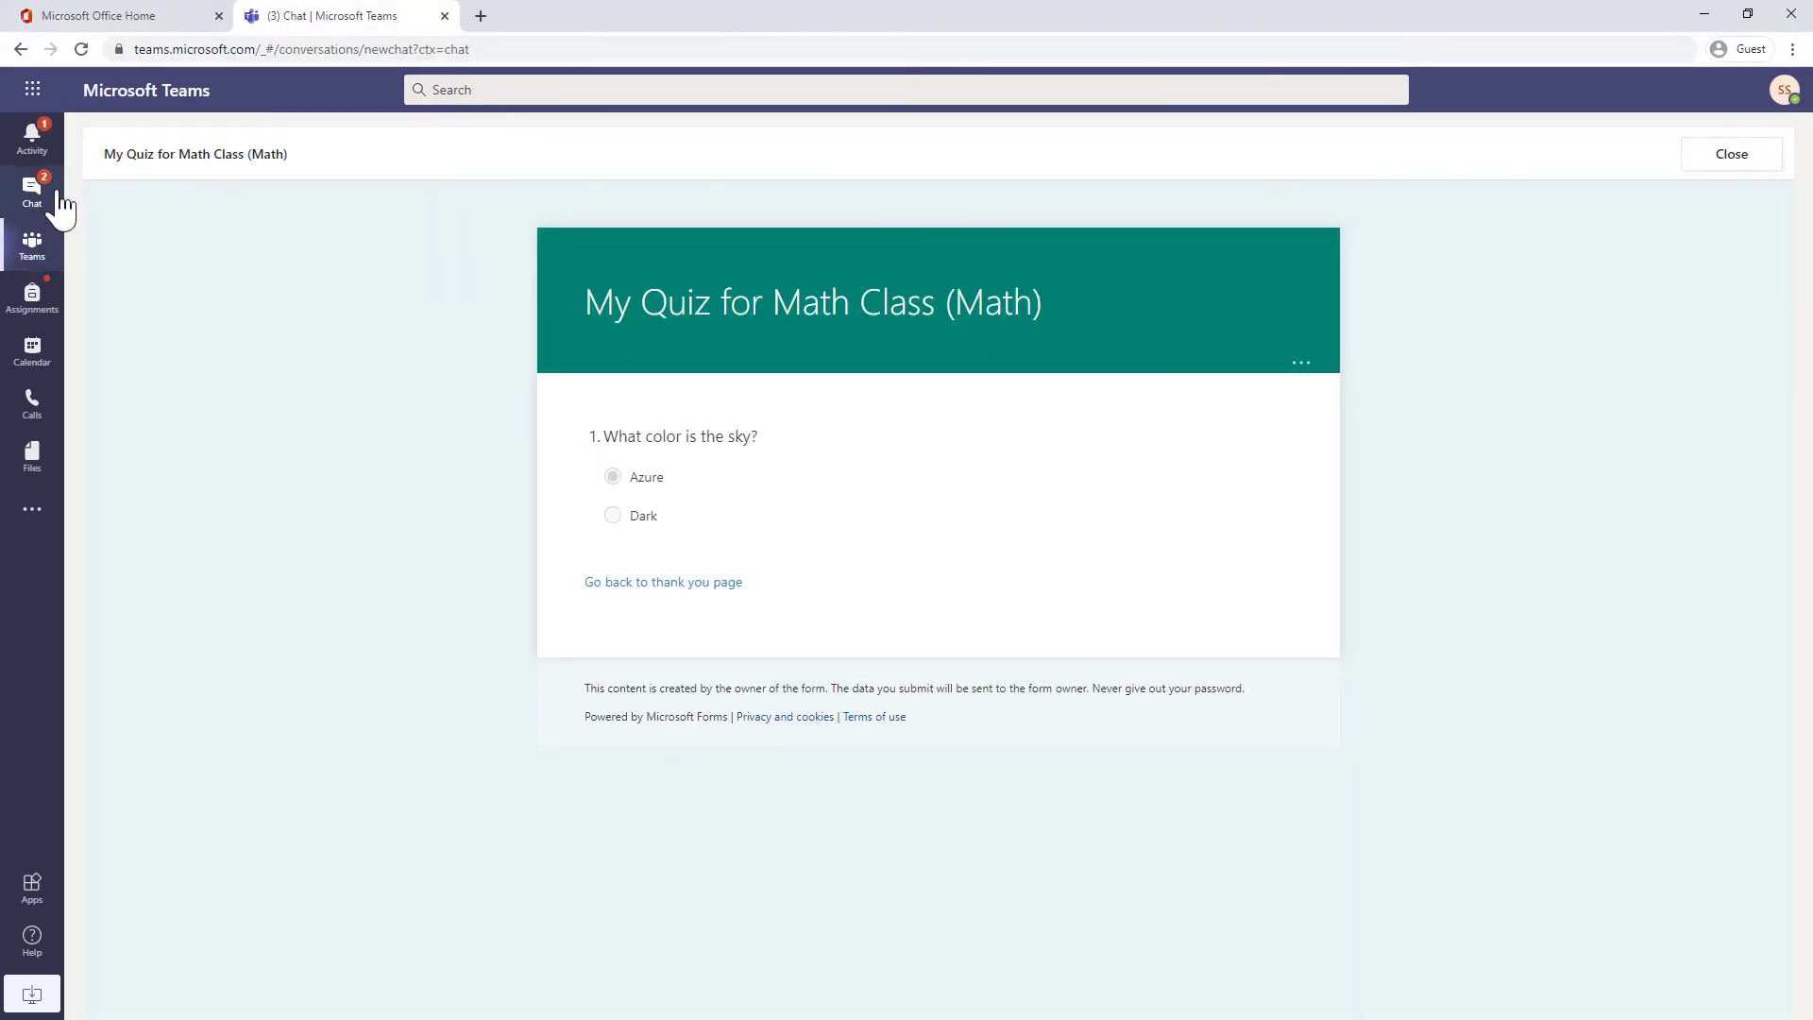
pyautogui.click(229, 285)
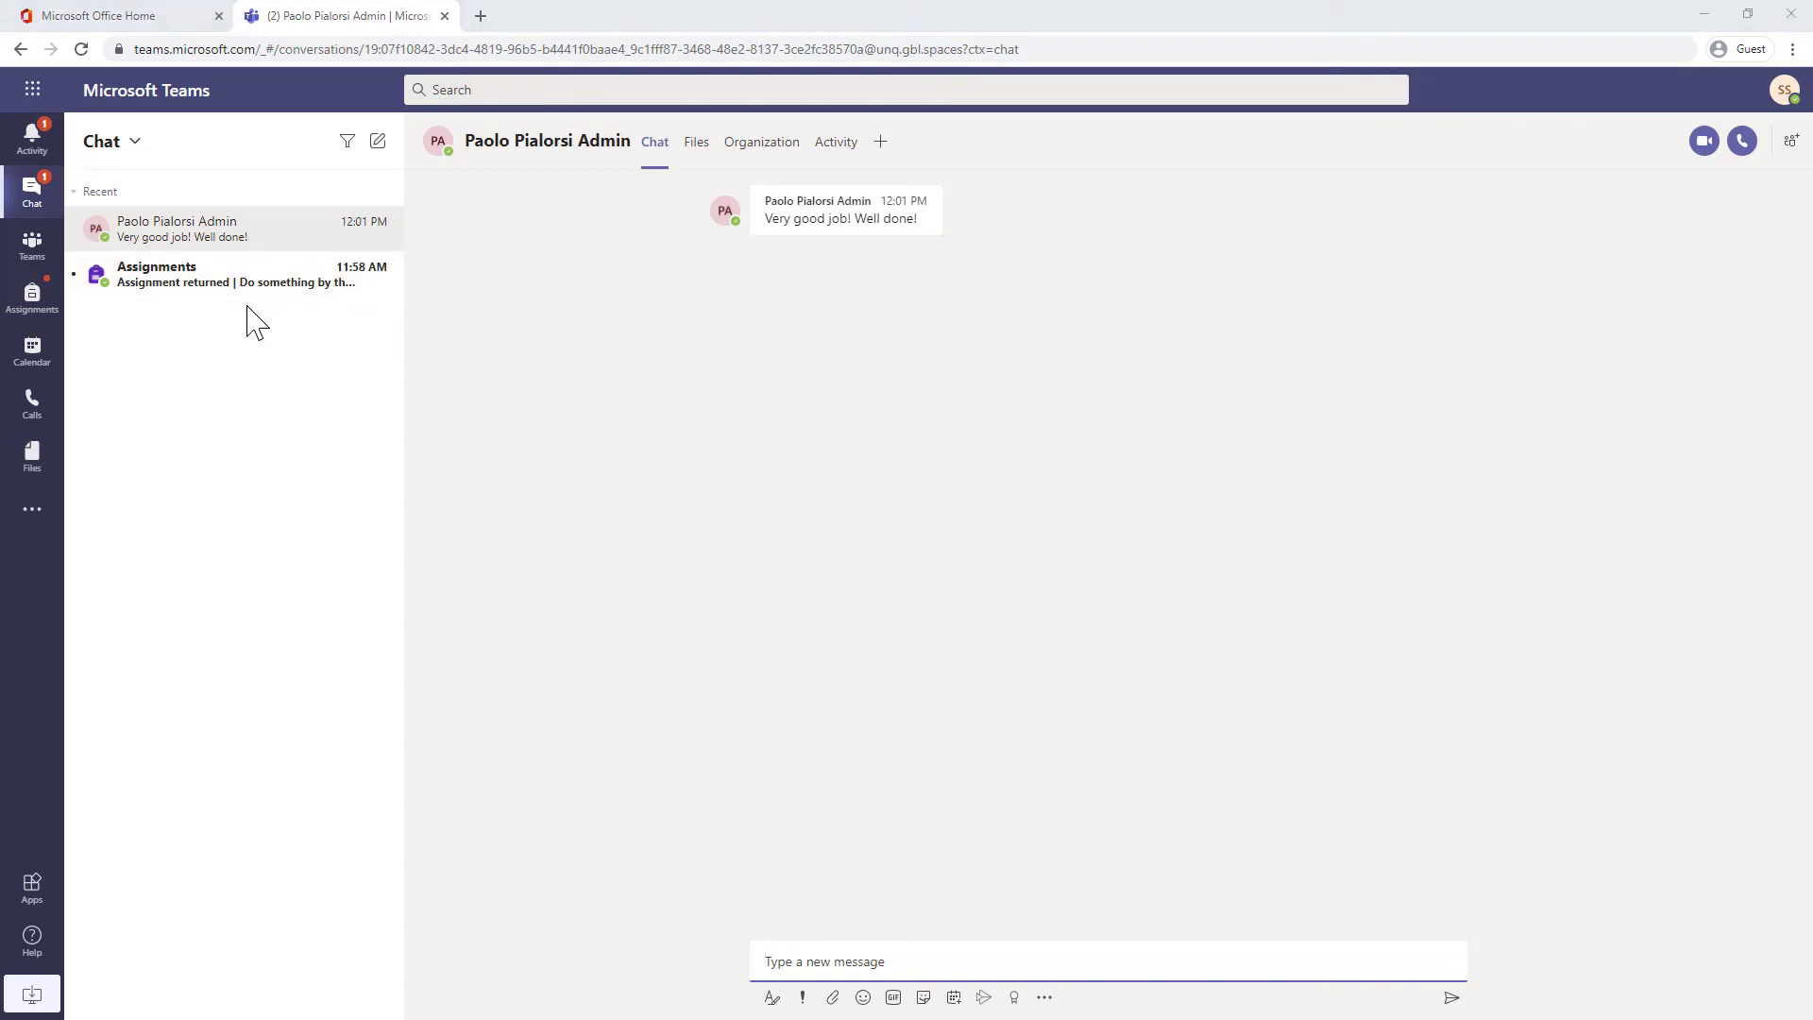
# Switch back to the teacher's browser window, return to the Math team's General channel and open its meeting options.
pyautogui.hotkey('alt', 'Tab')
pyautogui.click(40, 247)
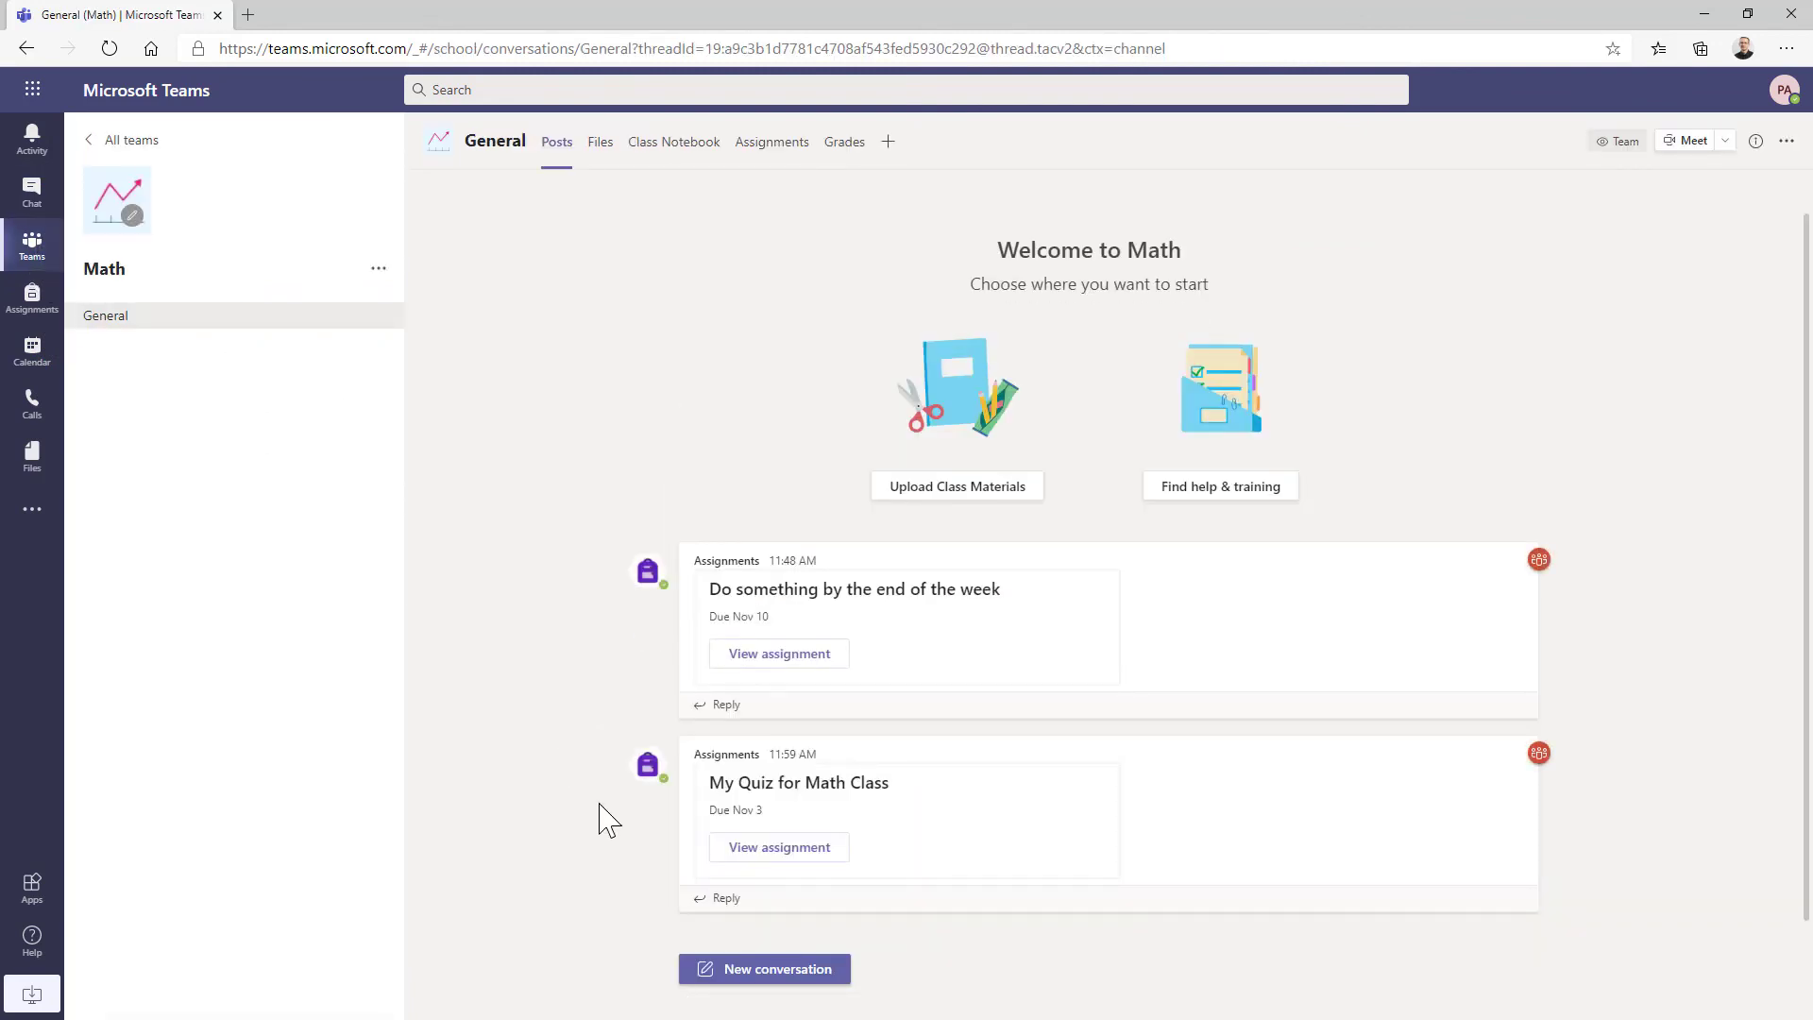
pyautogui.click(1727, 141)
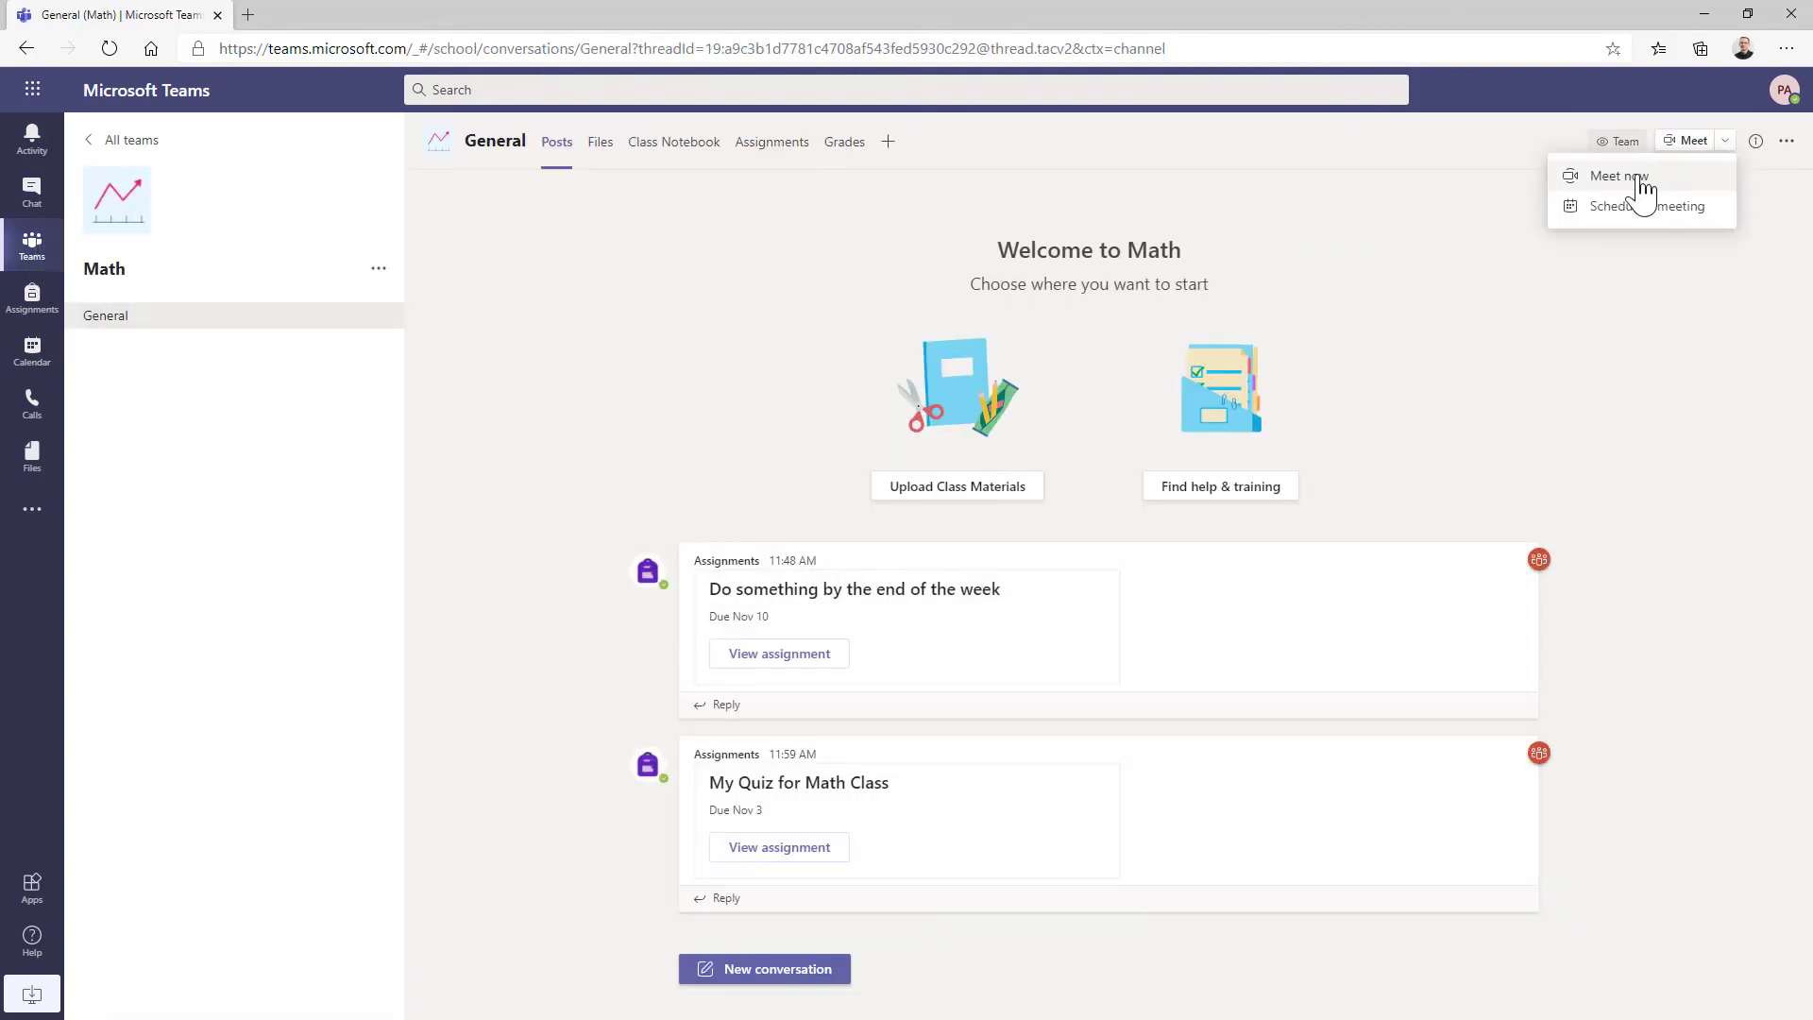